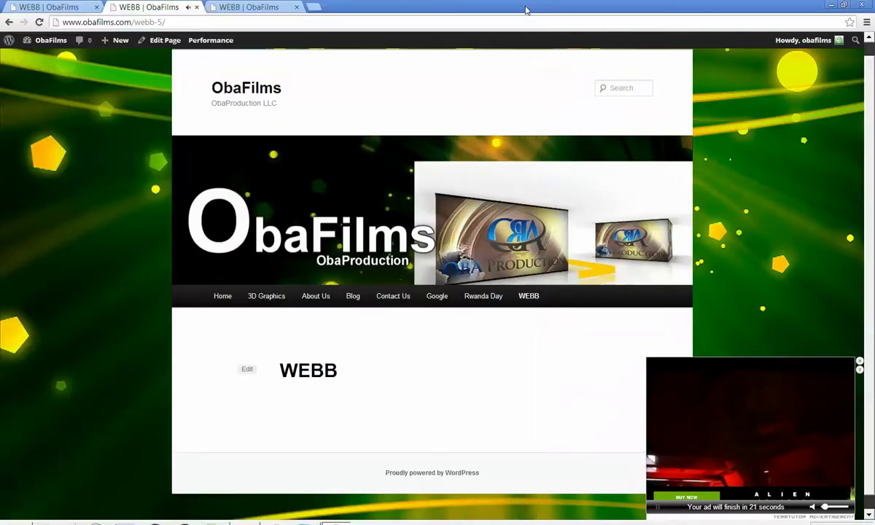
# - Dismiss the video advertisement and open the site's WordPress dashboard in the second browser tab
pyautogui.click(859, 361)
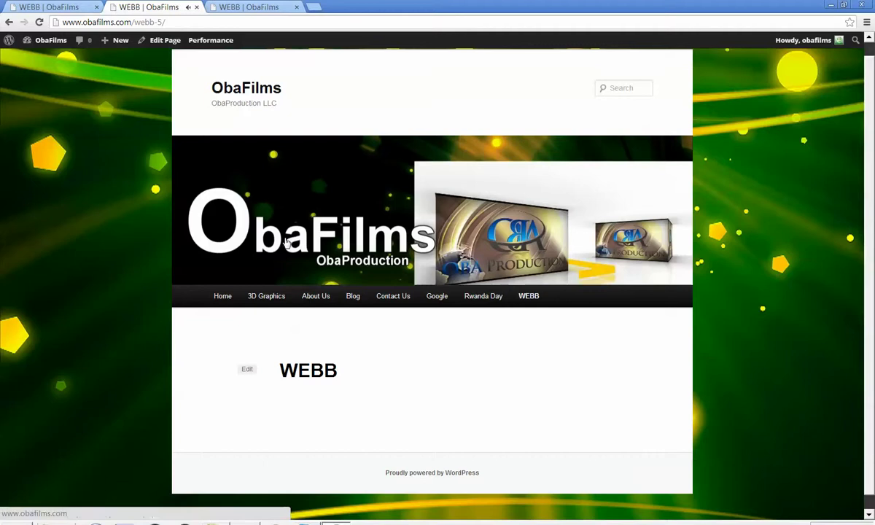
pyautogui.click(34, 7)
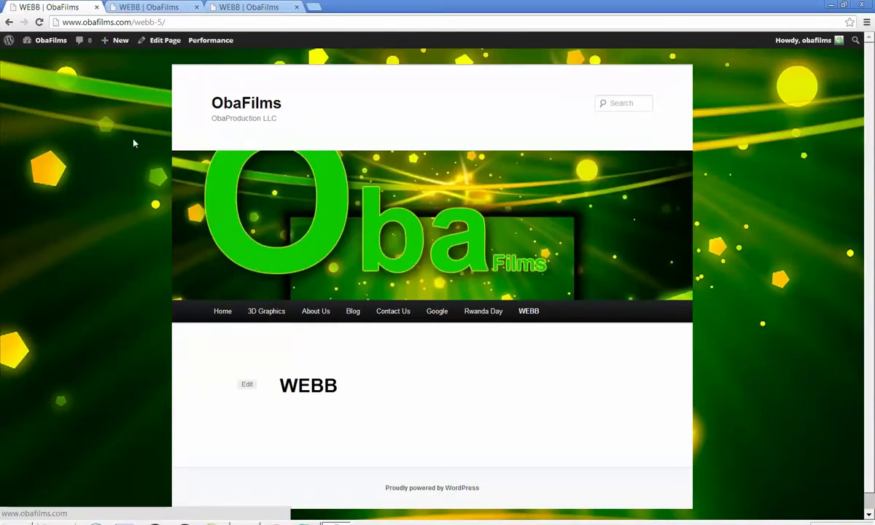
pyautogui.click(144, 14)
pyautogui.moveTo(33, 40)
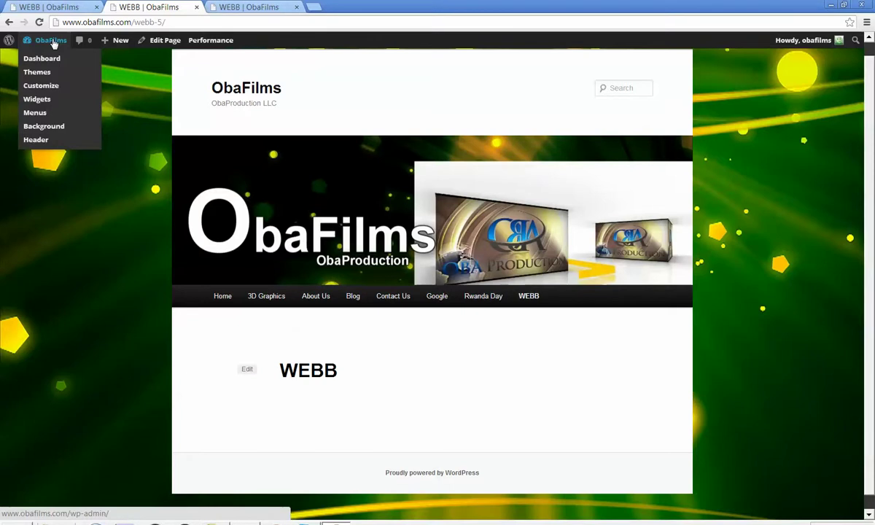
pyautogui.click(42, 58)
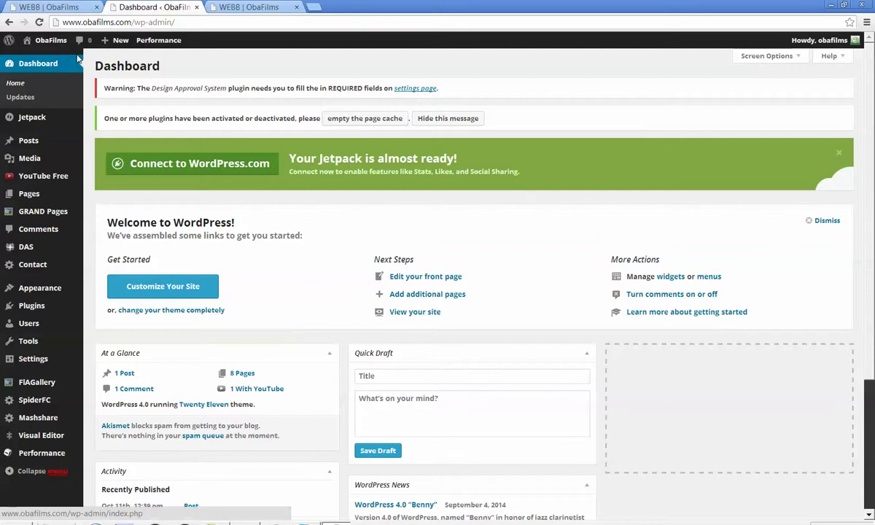
# - Open the WordPress dashboard in the third browser tab as well, keeping the first one on the WEBB page
pyautogui.click(241, 7)
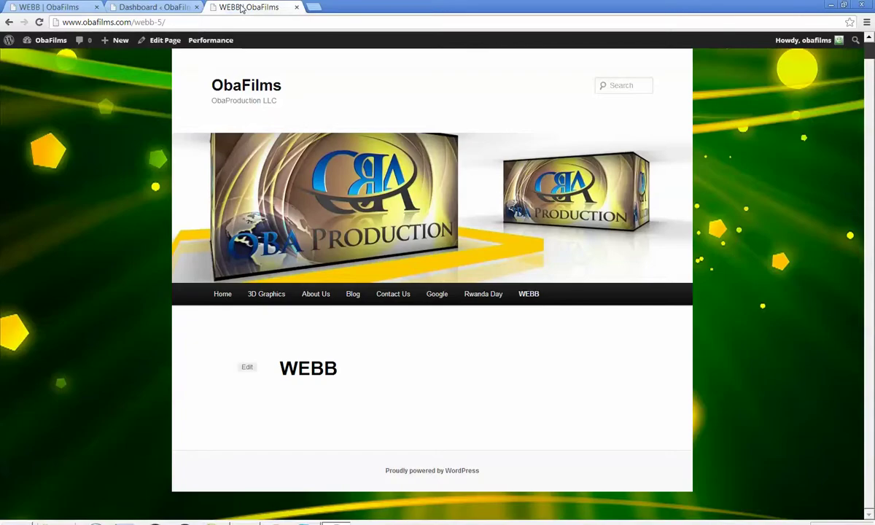
pyautogui.click(153, 8)
pyautogui.click(73, 8)
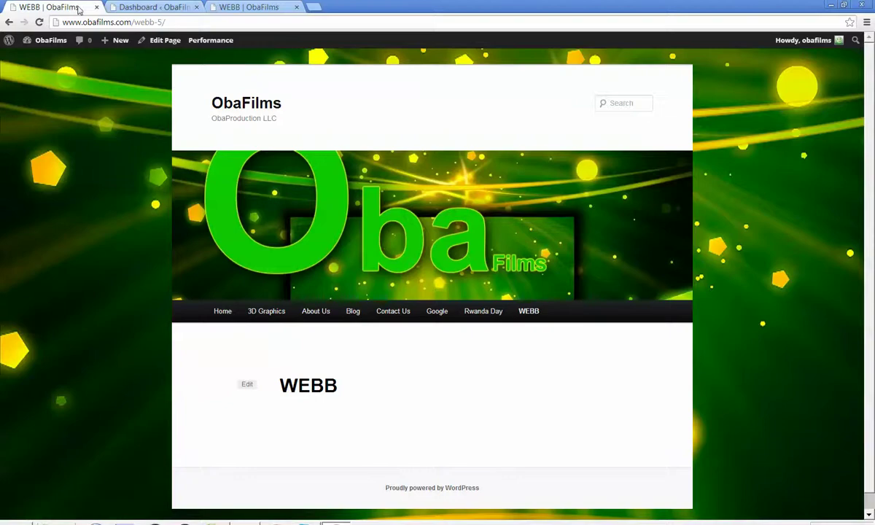
pyautogui.click(150, 9)
pyautogui.click(243, 8)
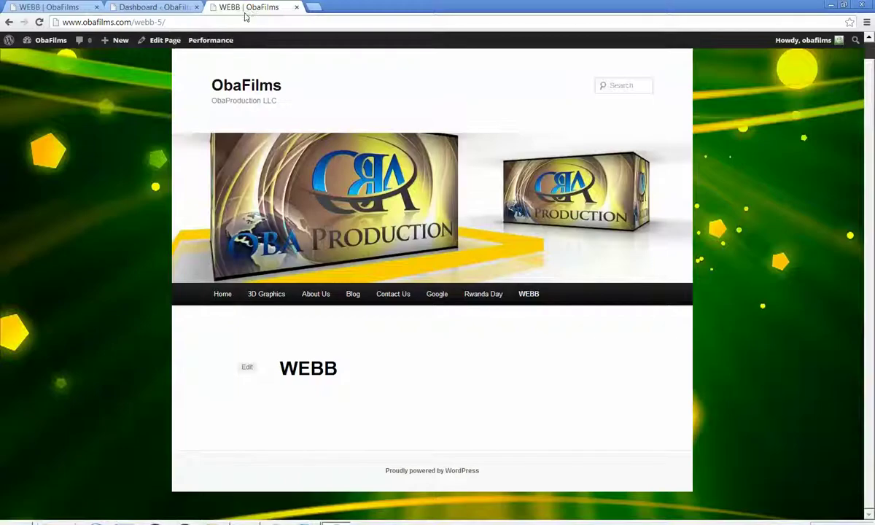
pyautogui.click(41, 60)
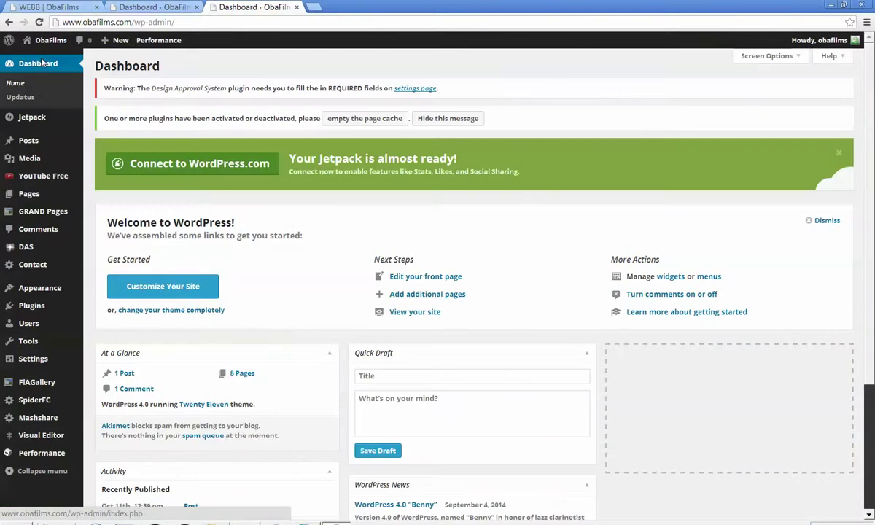
# - Open the Media Library in the second browser tab
pyautogui.click(113, 13)
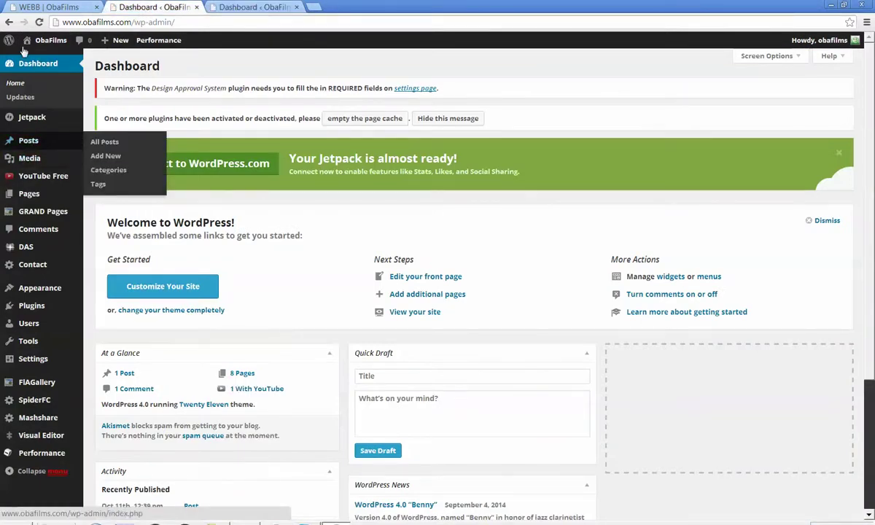
pyautogui.click(45, 10)
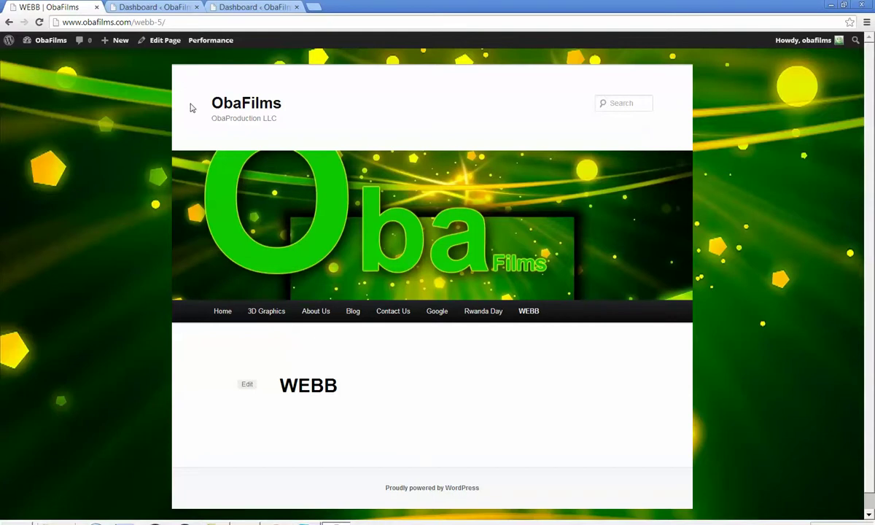
pyautogui.click(153, 8)
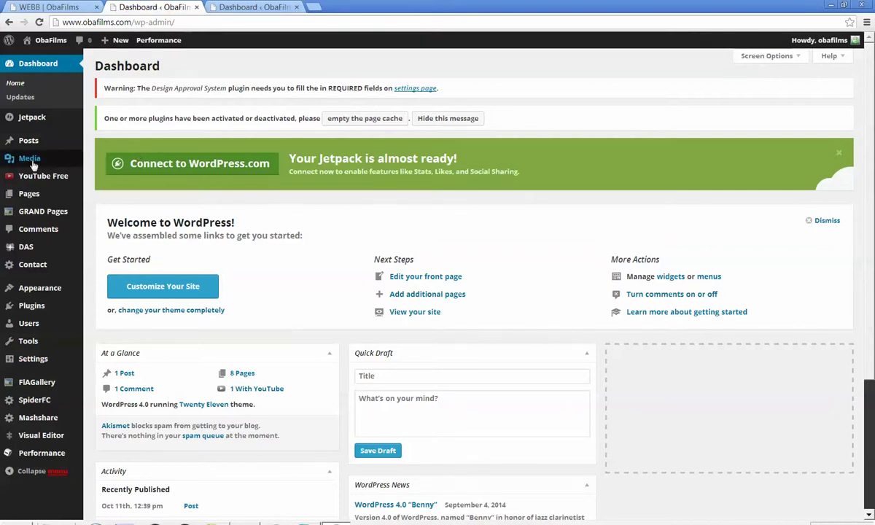
pyautogui.moveTo(32, 166)
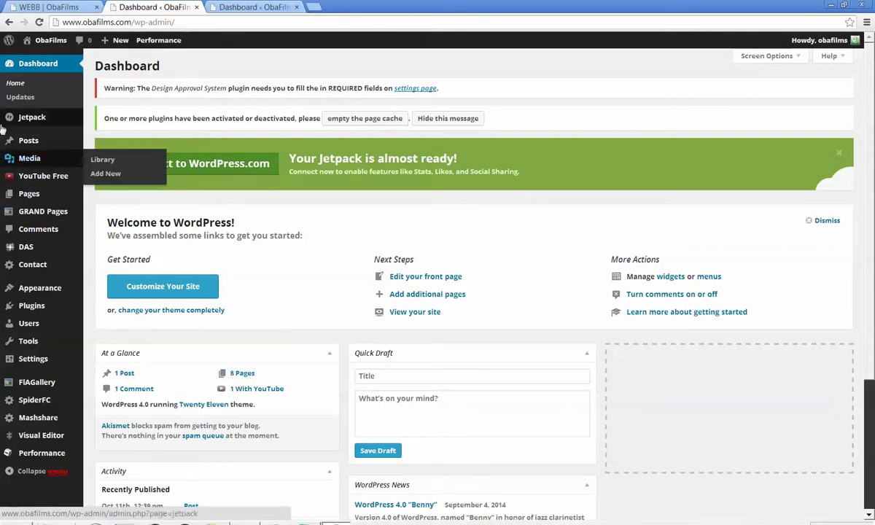
pyautogui.click(29, 162)
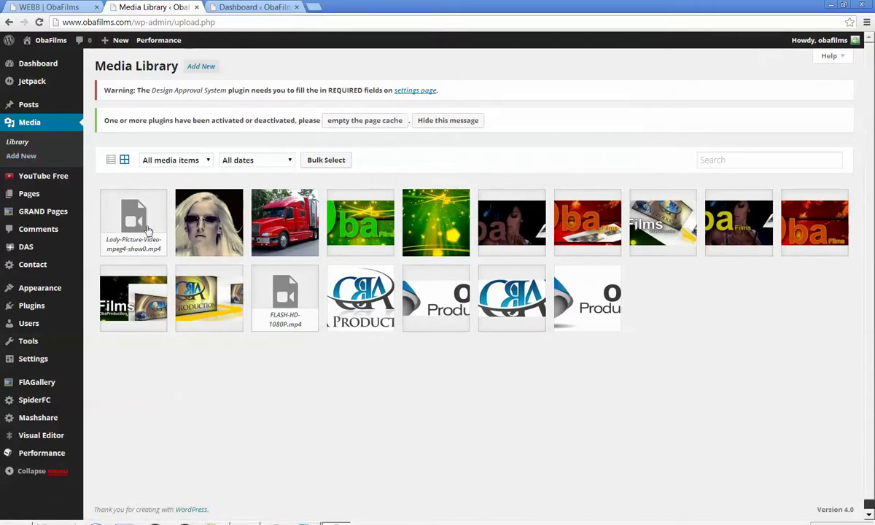
# - Preview the Lady-Picture-Video-mpeg4-show0.mp4 video and permanently delete it from the media library
pyautogui.click(106, 219)
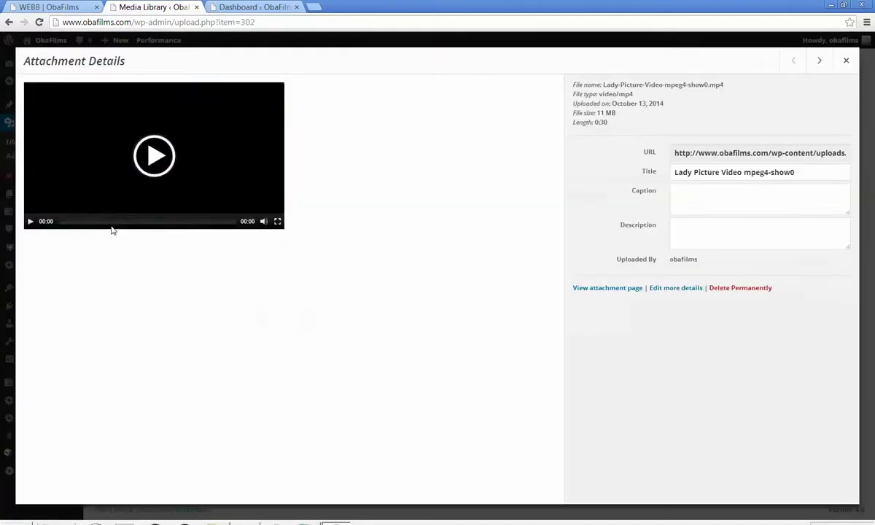
pyautogui.click(141, 143)
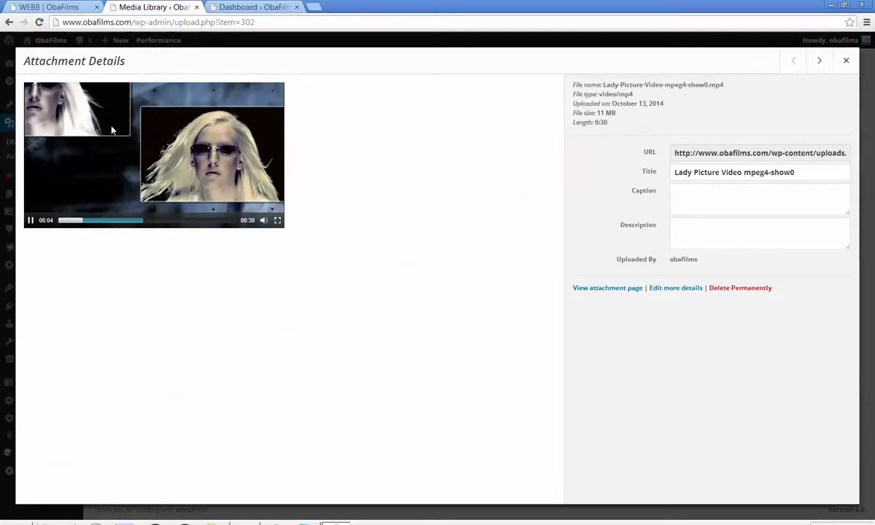
pyautogui.click(735, 288)
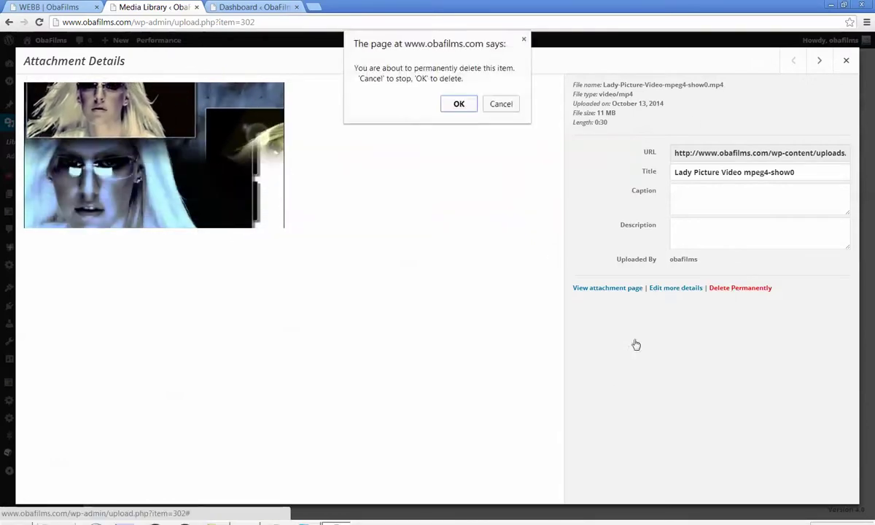
pyautogui.click(459, 104)
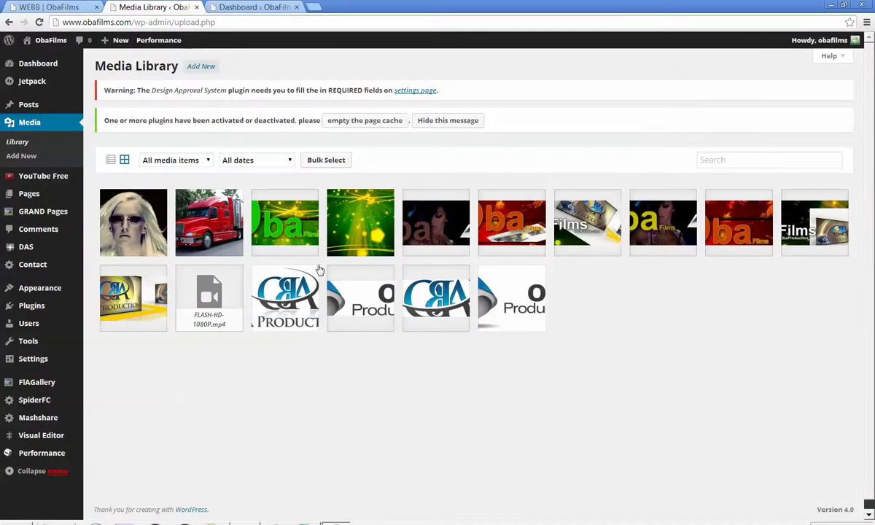
# - Upload the file Lady Picture Video mpeg4-show0 from the 0001 YOUTUBE VIDEOS folder as new media and return to the media library
pyautogui.click(27, 157)
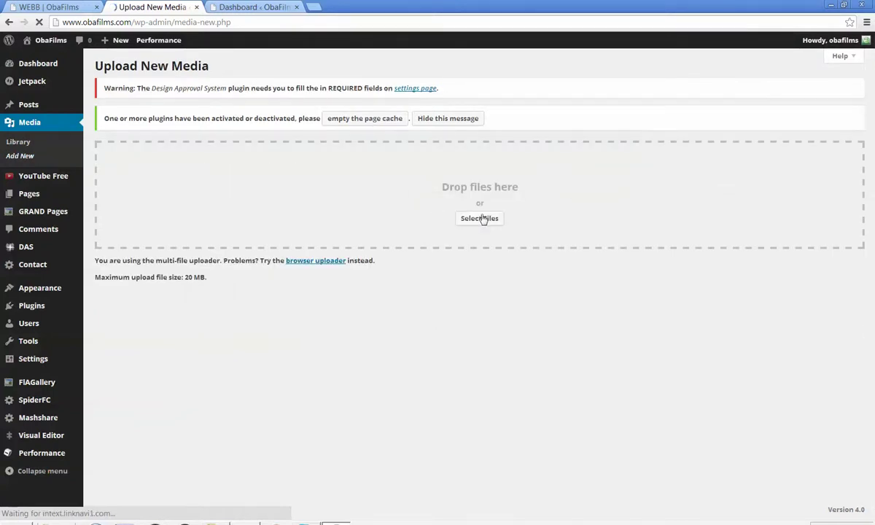
pyautogui.click(481, 219)
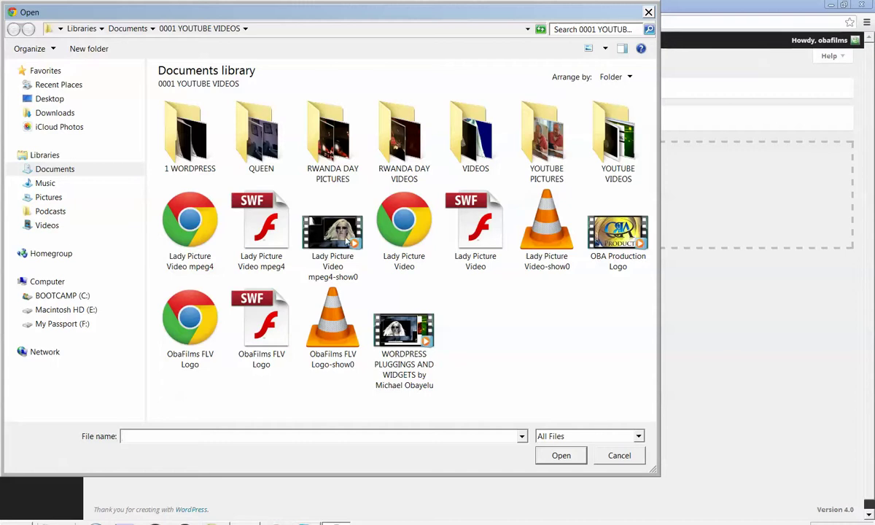
pyautogui.click(342, 231)
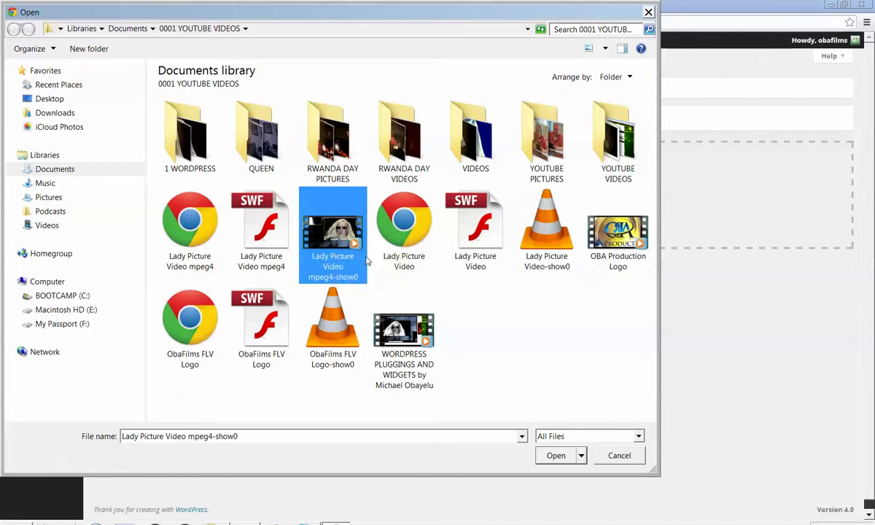
pyautogui.click(558, 456)
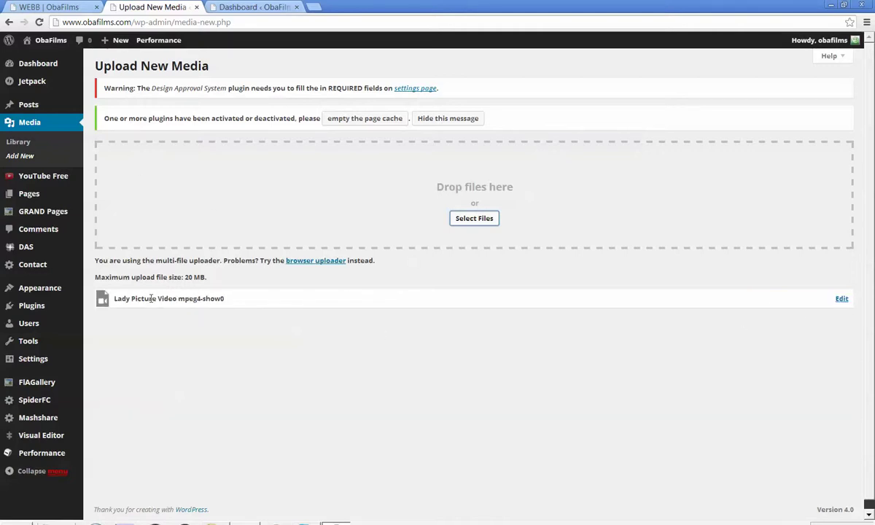
pyautogui.click(31, 124)
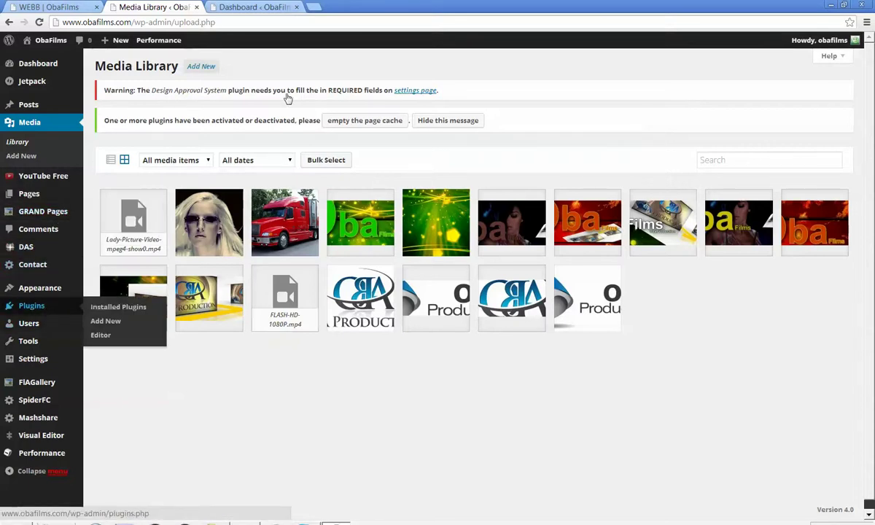
# - Open the page for adding new plugins in the third browser tab
pyautogui.click(241, 7)
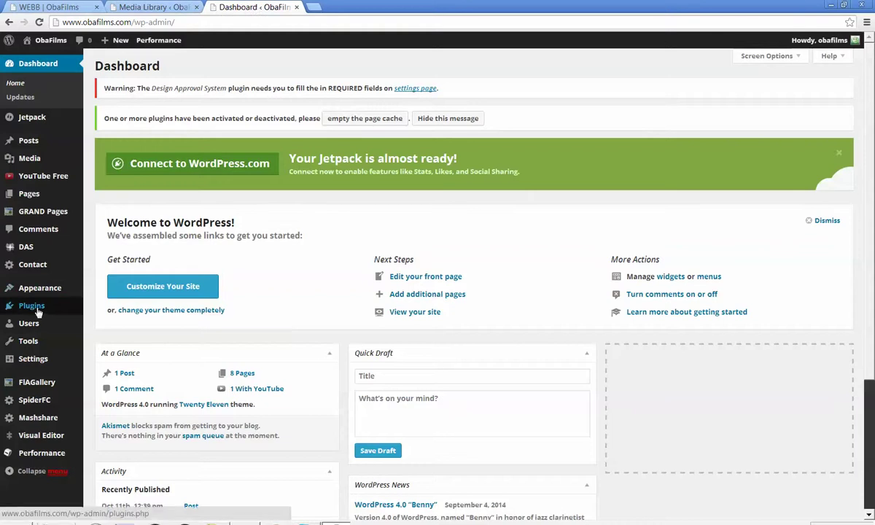
pyautogui.moveTo(37, 310)
pyautogui.click(106, 322)
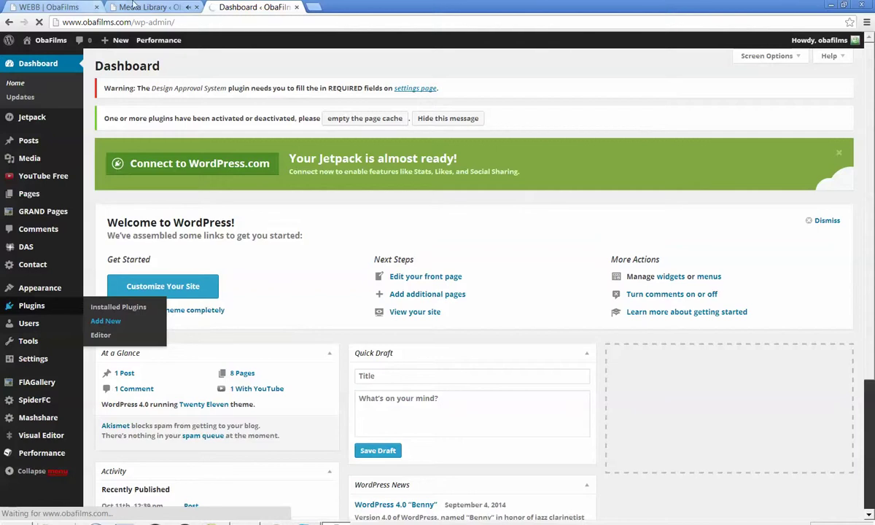
pyautogui.click(140, 7)
pyautogui.hotkey('ctrl', 'shift', 'Tab')
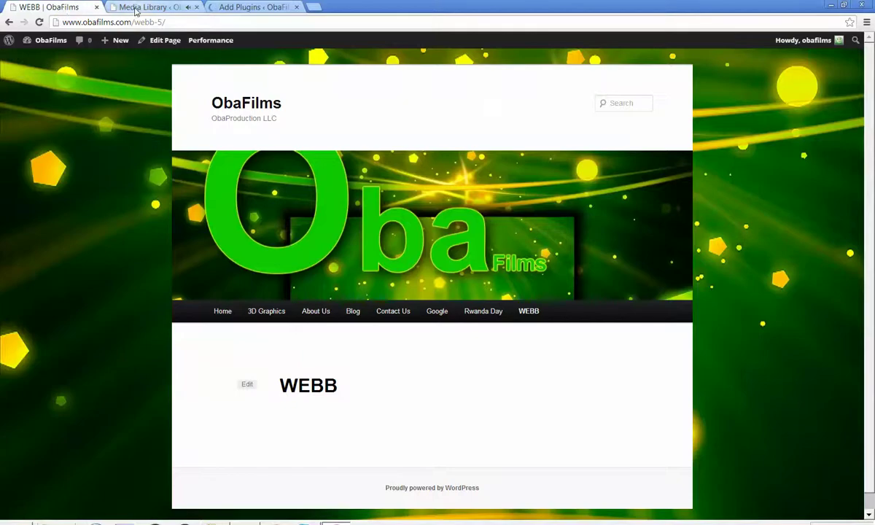
pyautogui.hotkey('ctrl', 'Tab')
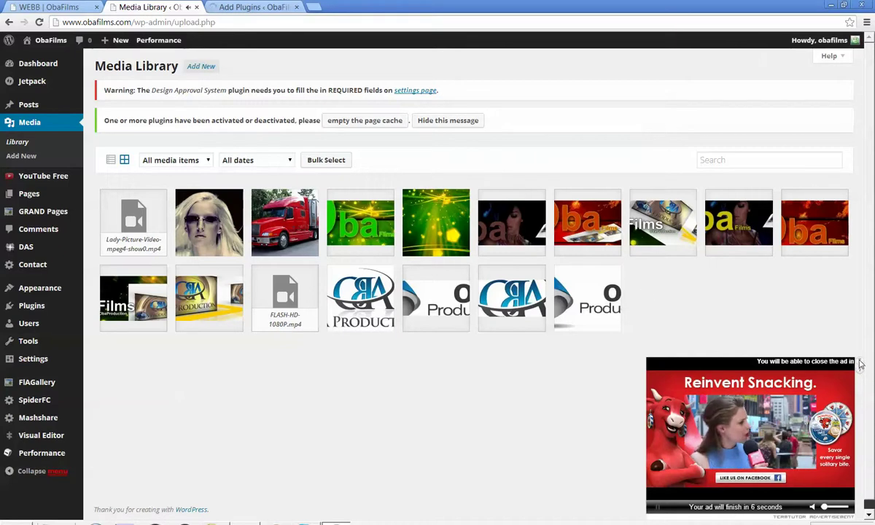
pyautogui.click(244, 7)
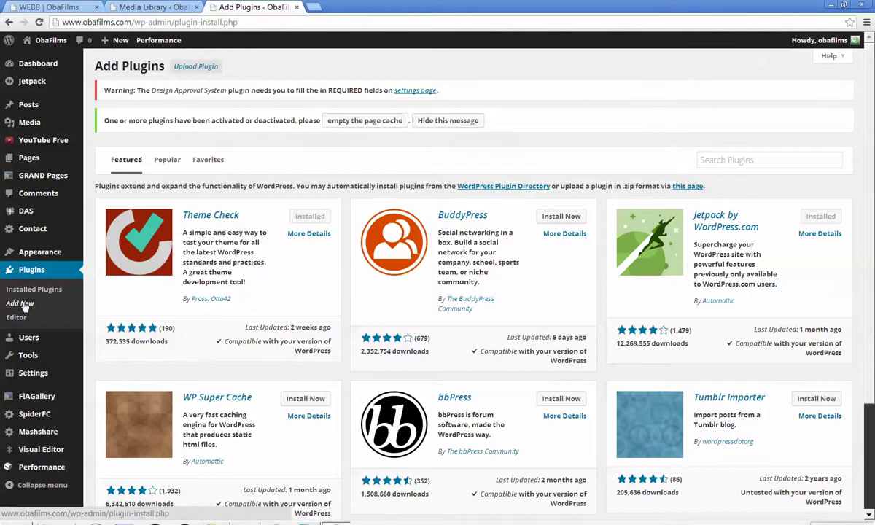
pyautogui.click(22, 304)
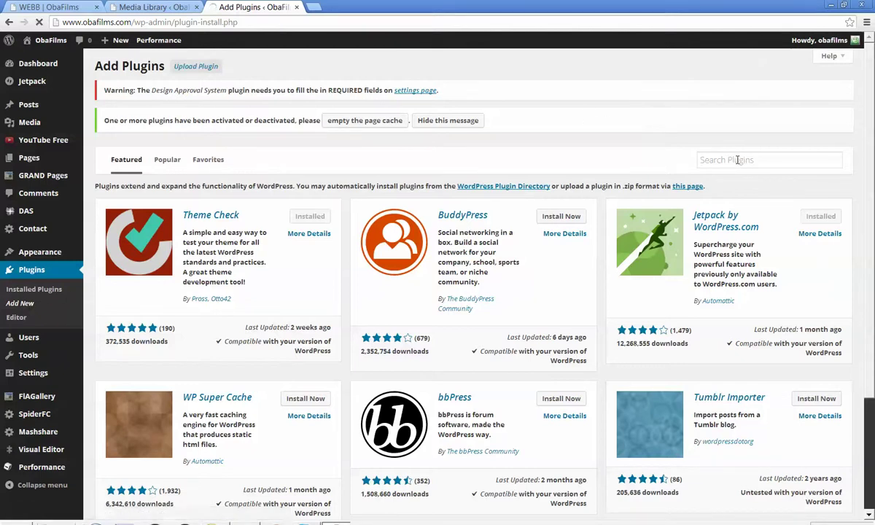
# - Search the plugin directory for "Allow SWF Upload" and view the details of the Allow Swf Upload plugin
pyautogui.click(737, 159)
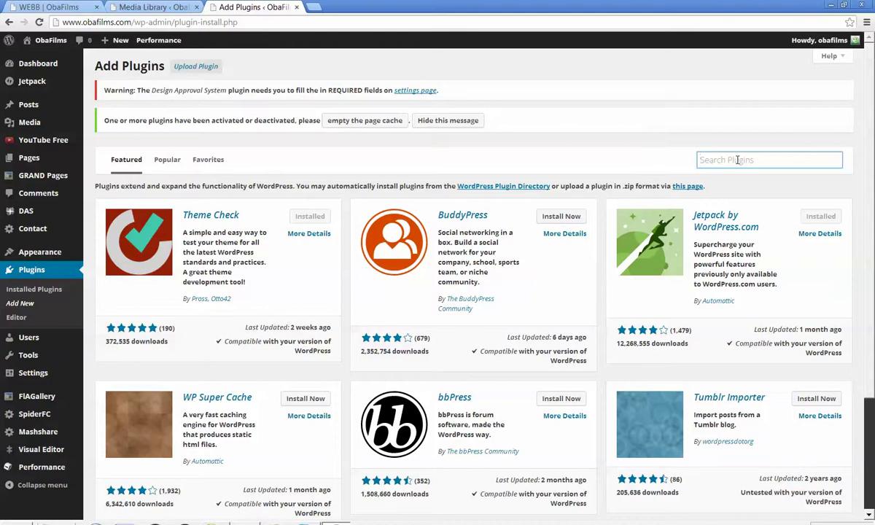
pyautogui.write('Allow S')
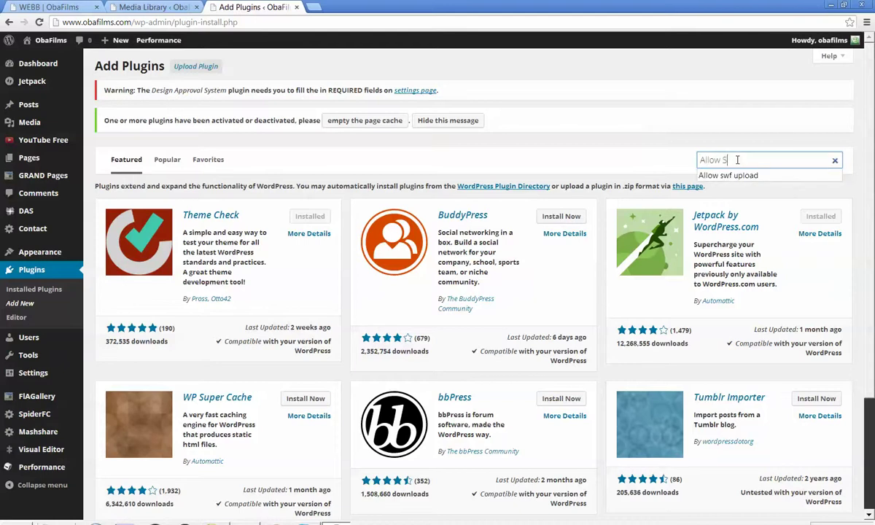
pyautogui.write('WF Upload')
pyautogui.press('Return')
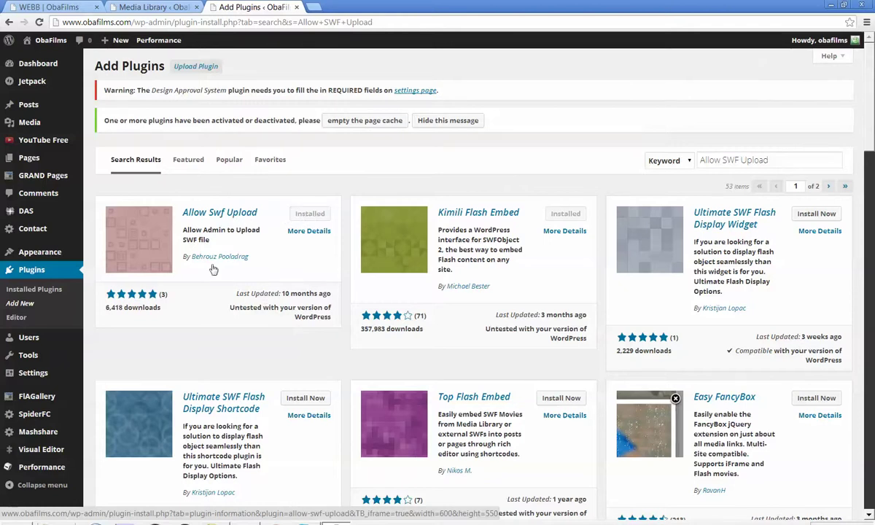
pyautogui.click(140, 238)
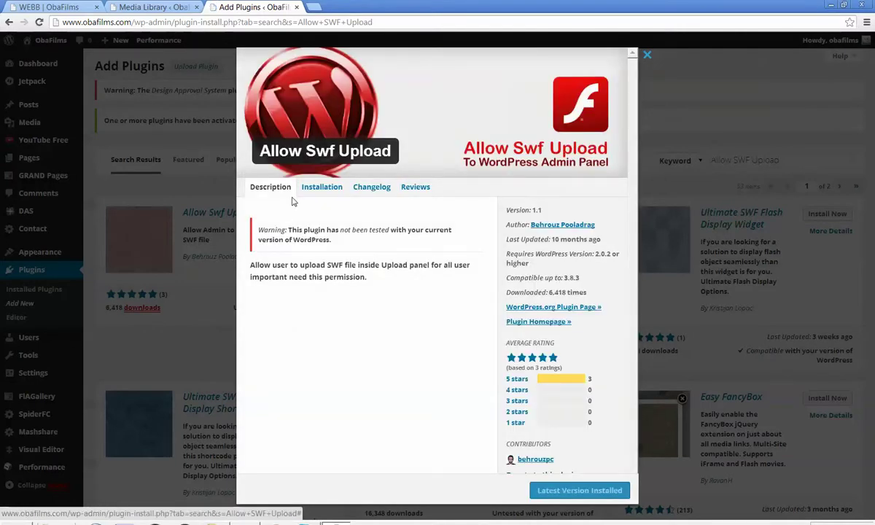
pyautogui.click(648, 56)
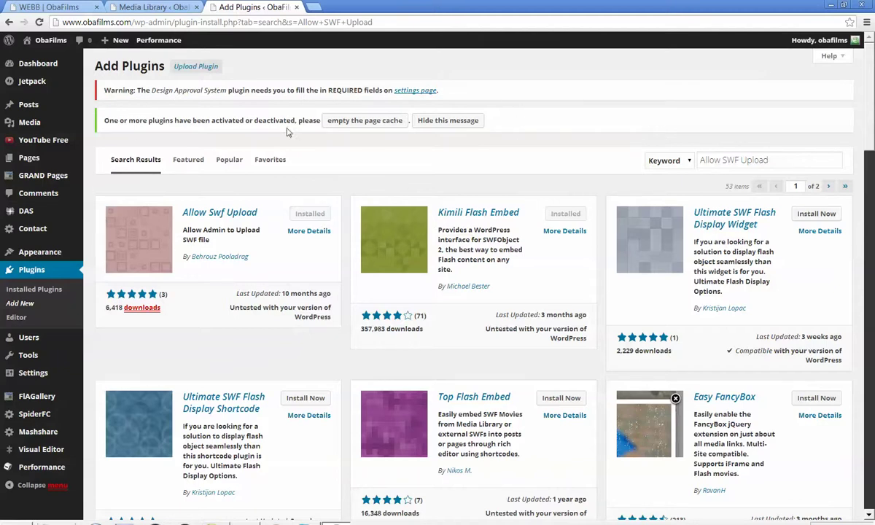
pyautogui.click(314, 7)
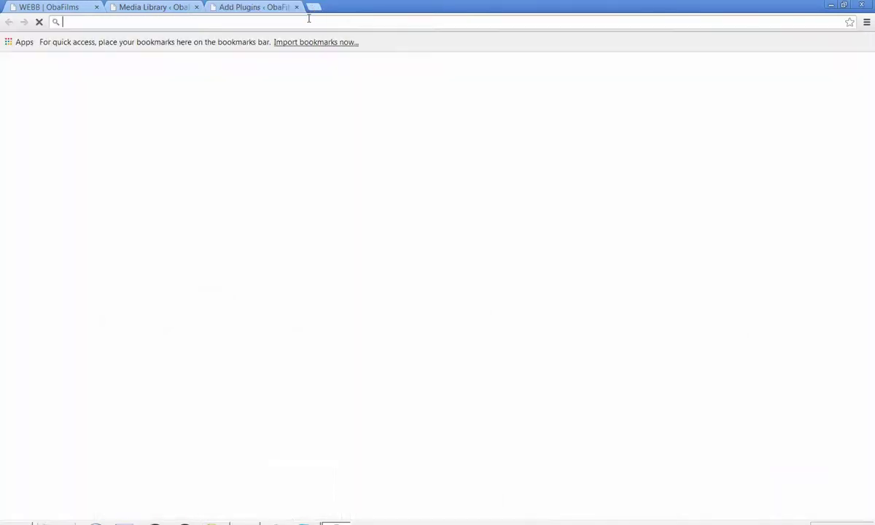
pyautogui.write('www')
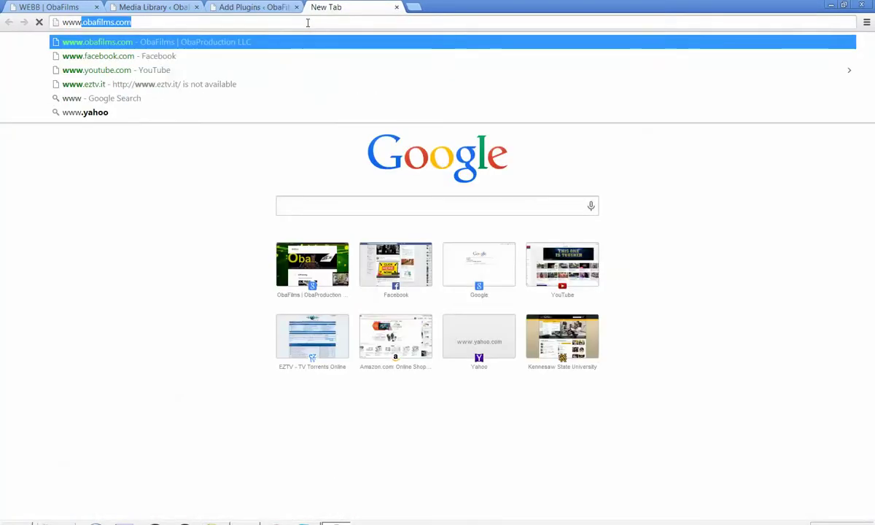
pyautogui.press('Return')
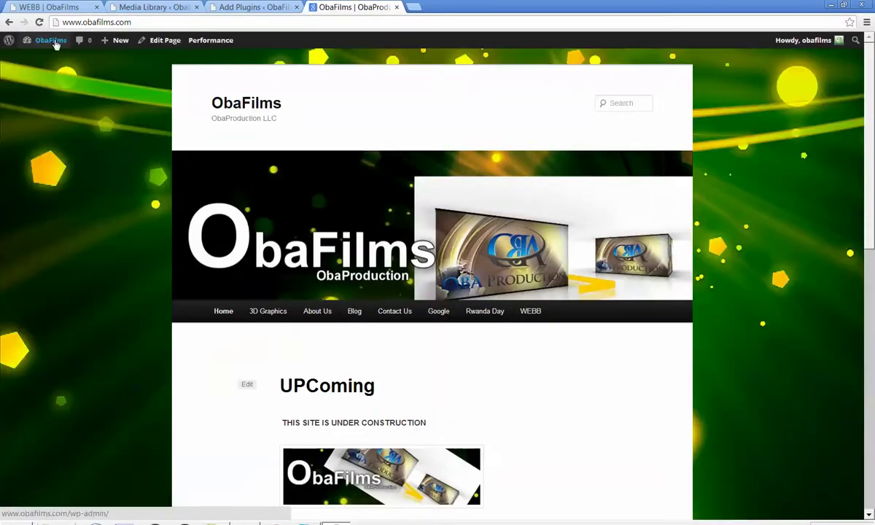
pyautogui.click(55, 42)
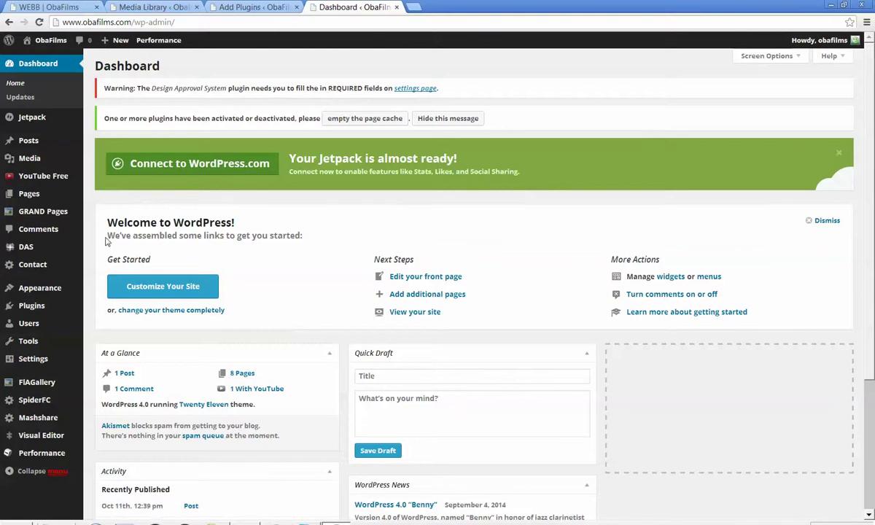
pyautogui.click(33, 311)
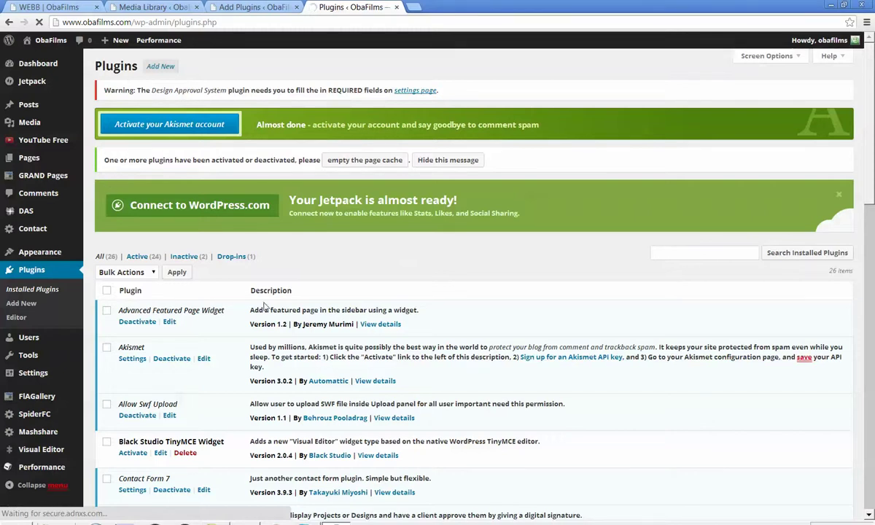
# - Check the Allow Swf Upload plugin in both the installed plugins list and the plugin directory search results
pyautogui.scroll(-2, 245, 45)
pyautogui.click(244, 9)
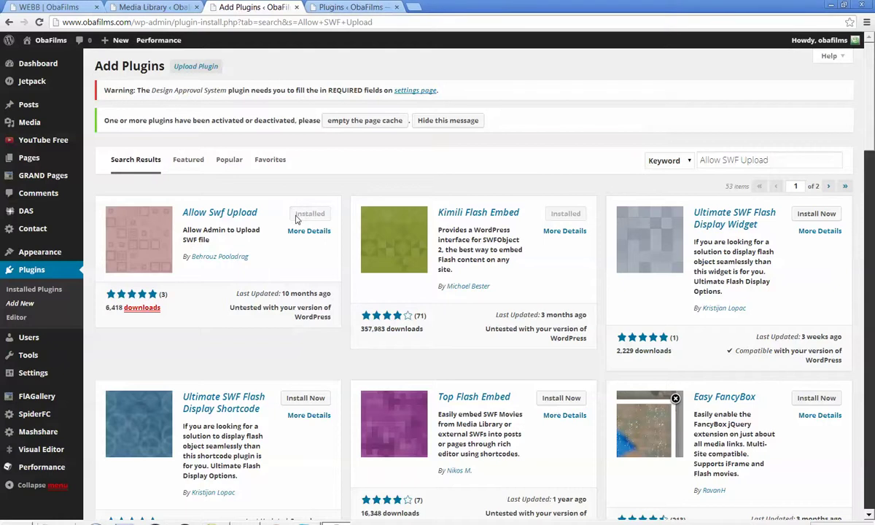
pyautogui.click(337, 9)
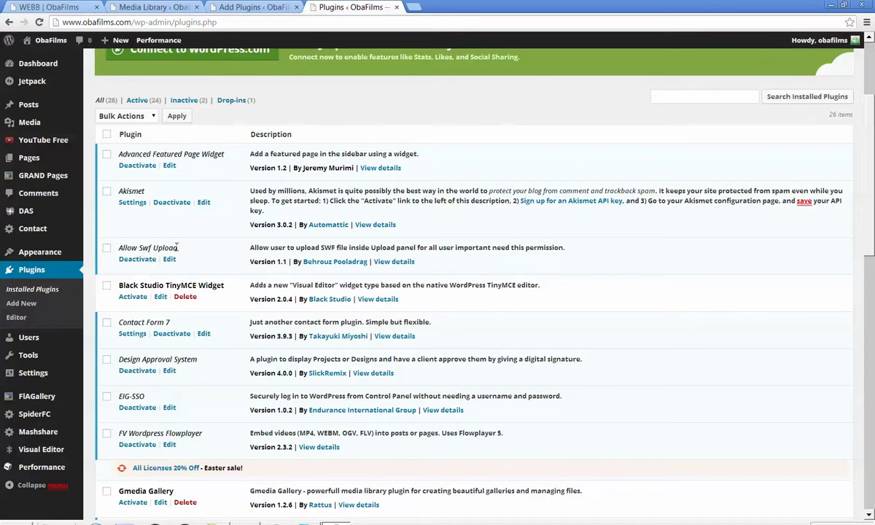
# - Browse the 0001 YOUTUBE VIDEOS folder from the Upload New Media page and close the file chooser without selecting a file
pyautogui.click(135, 8)
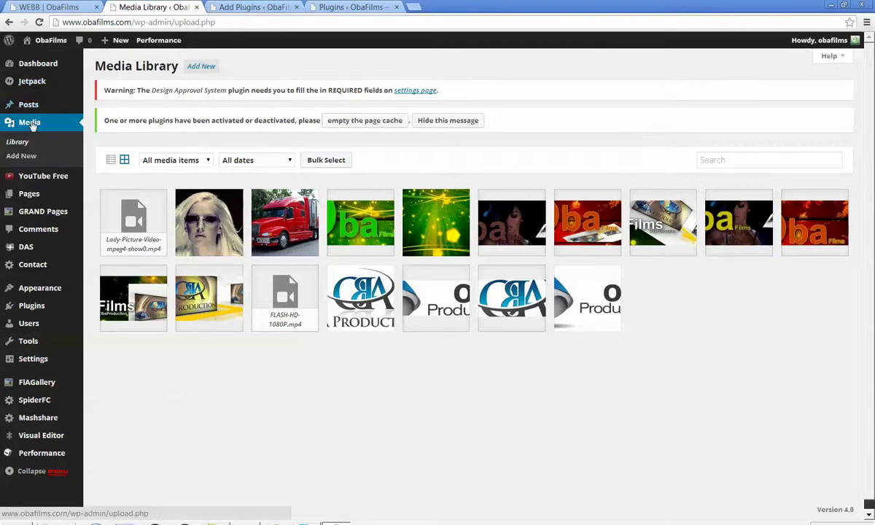
pyautogui.click(27, 157)
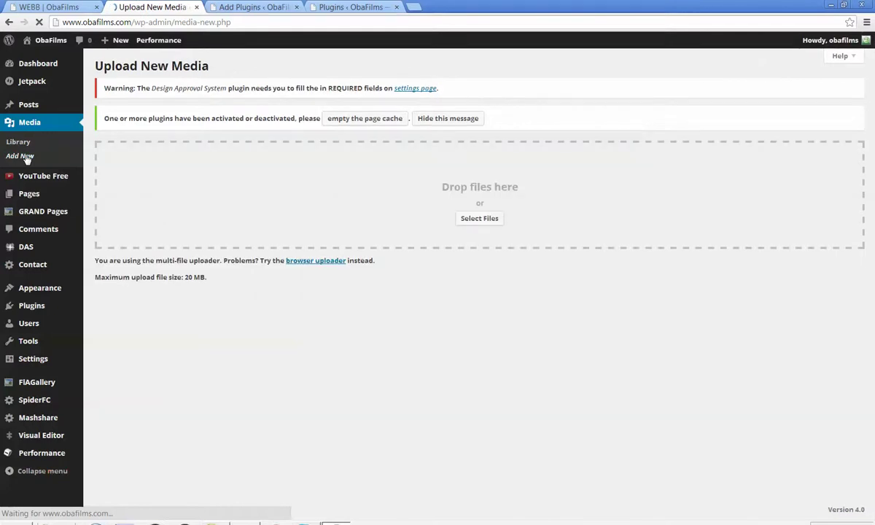
pyautogui.click(470, 221)
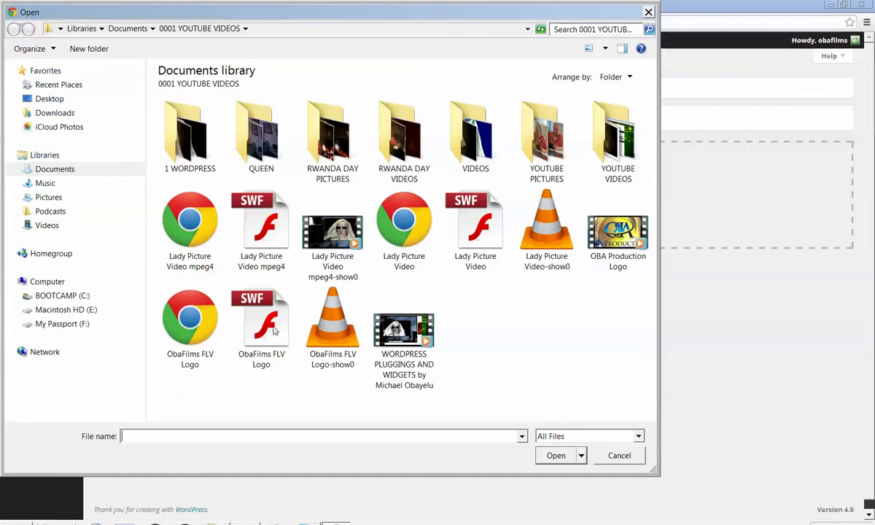
pyautogui.click(620, 461)
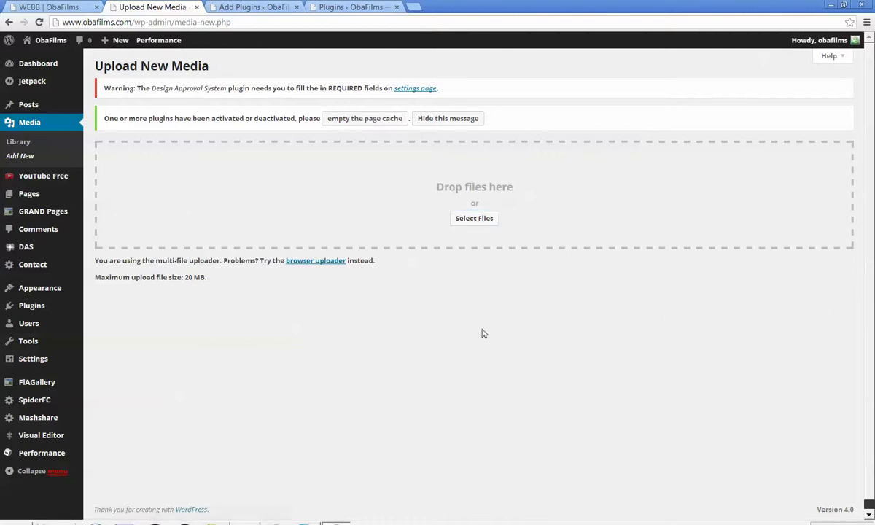
# - Return to the media library, play part of the Lady-Picture-Video-mpeg4-show0.mp4 video, pause it and close its attachment details
pyautogui.click(30, 125)
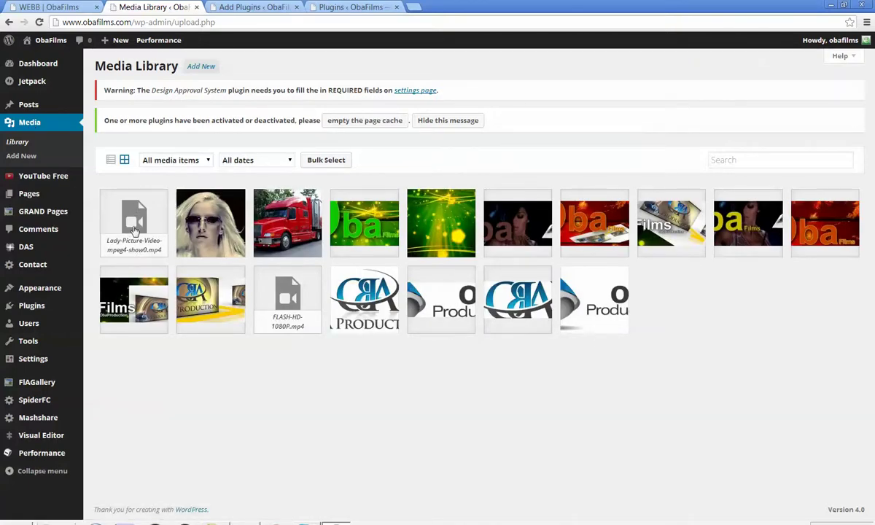
pyautogui.click(134, 228)
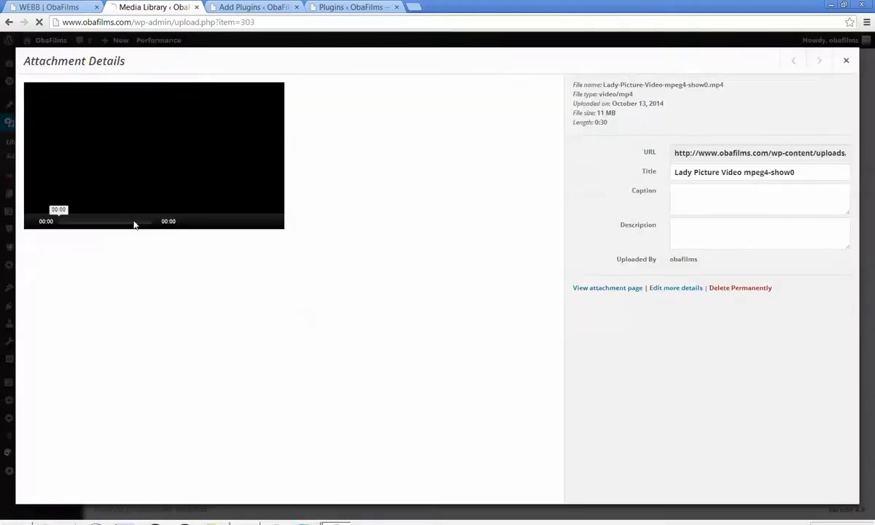
pyautogui.click(153, 157)
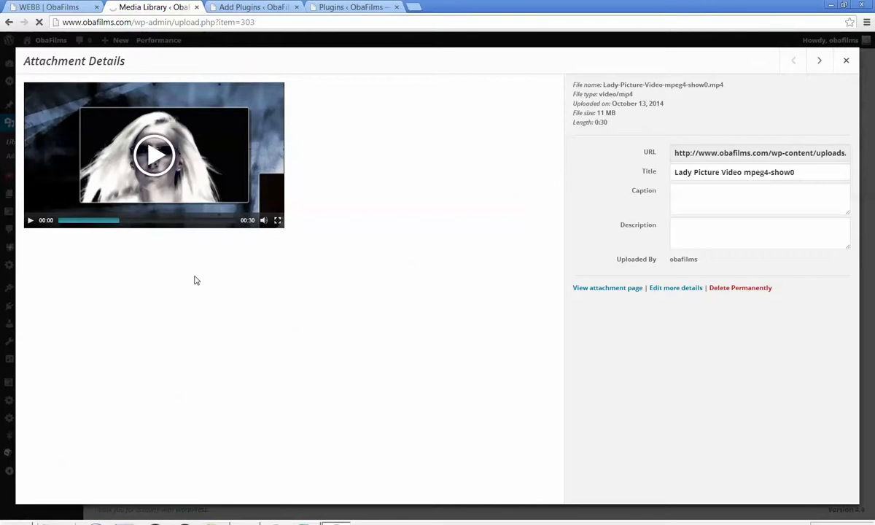
pyautogui.click(152, 156)
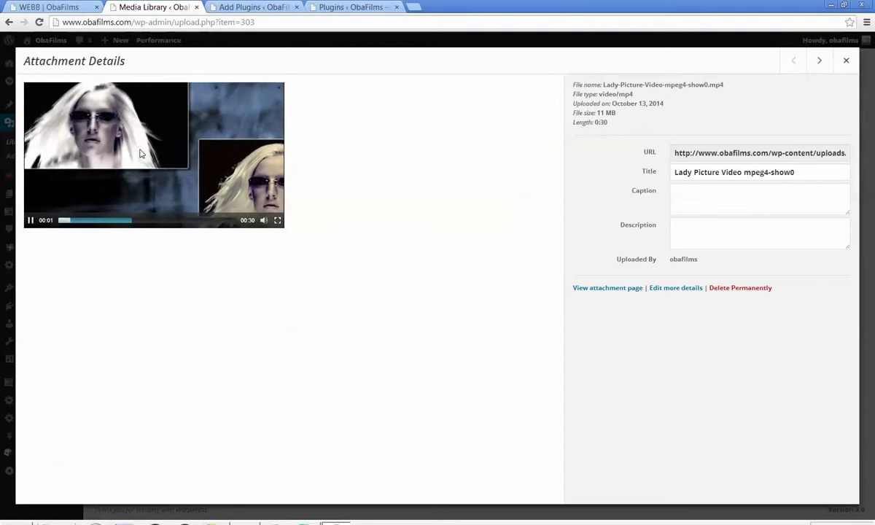
pyautogui.click(154, 155)
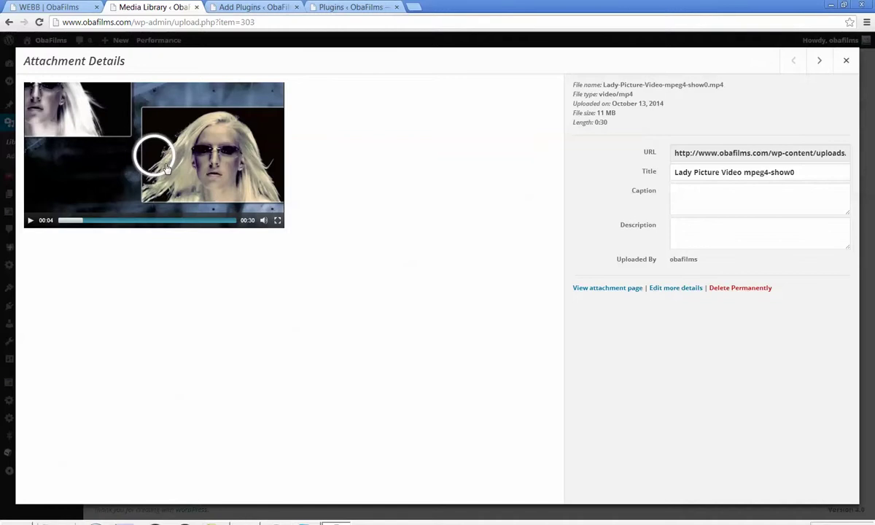
pyautogui.click(846, 62)
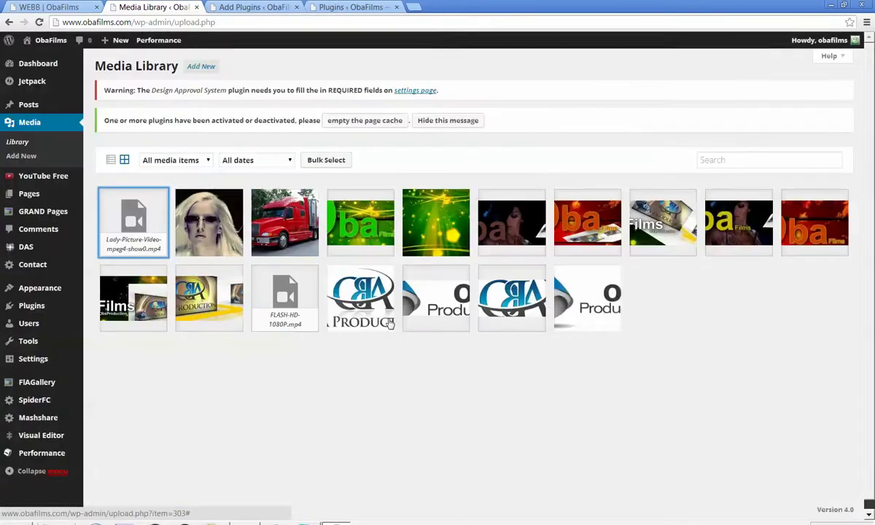
# - Reopen the attachment details of Lady-Picture-Video-mpeg4-show0.mp4 and highlight its full file URL
pyautogui.click(154, 218)
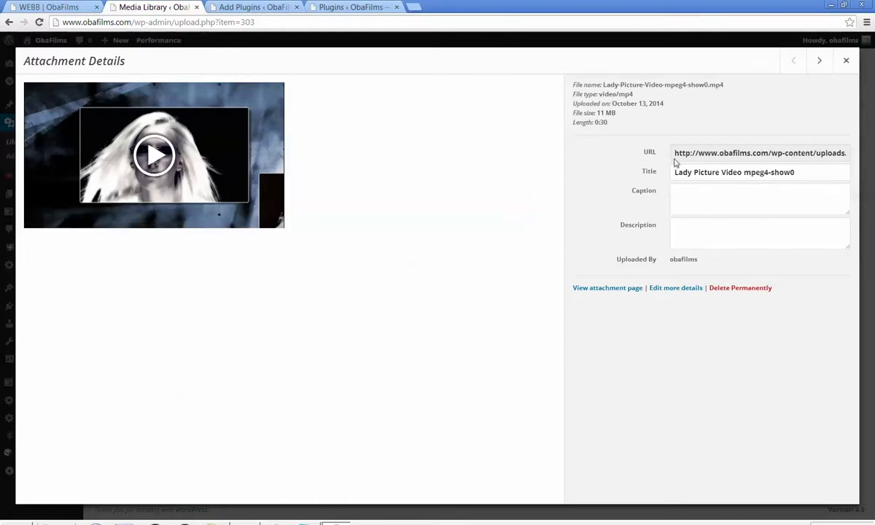
pyautogui.moveTo(675, 154); pyautogui.dragTo(711, 154)
pyautogui.moveTo(845, 155); pyautogui.dragTo(837, 148)
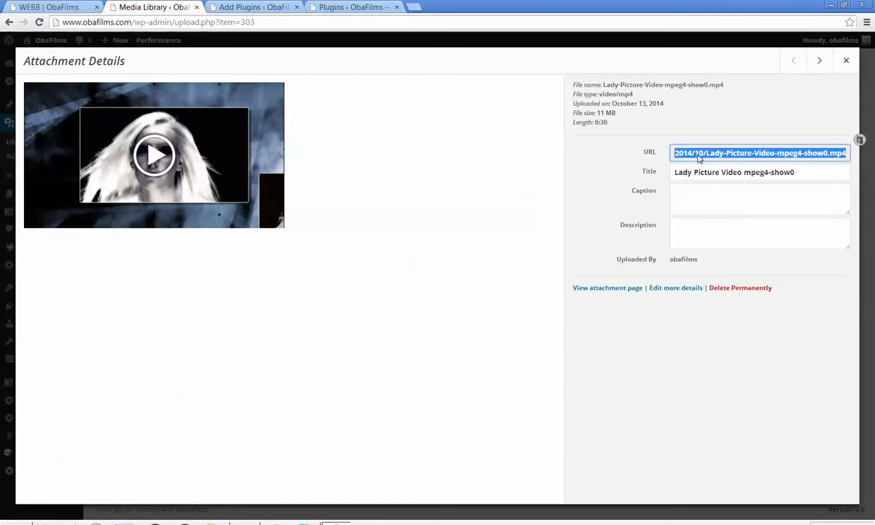
pyautogui.click(144, 151)
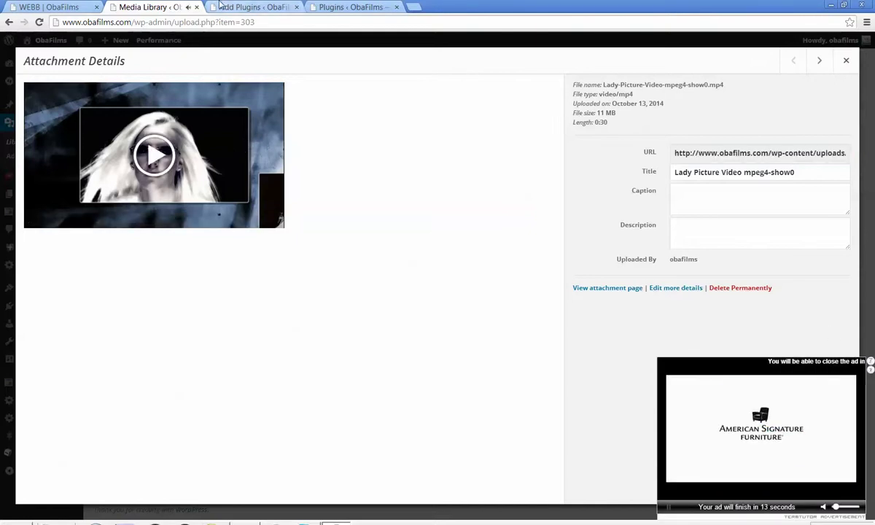
# - View the site's WEBB page, return to the video's attachment details and close them
pyautogui.click(51, 7)
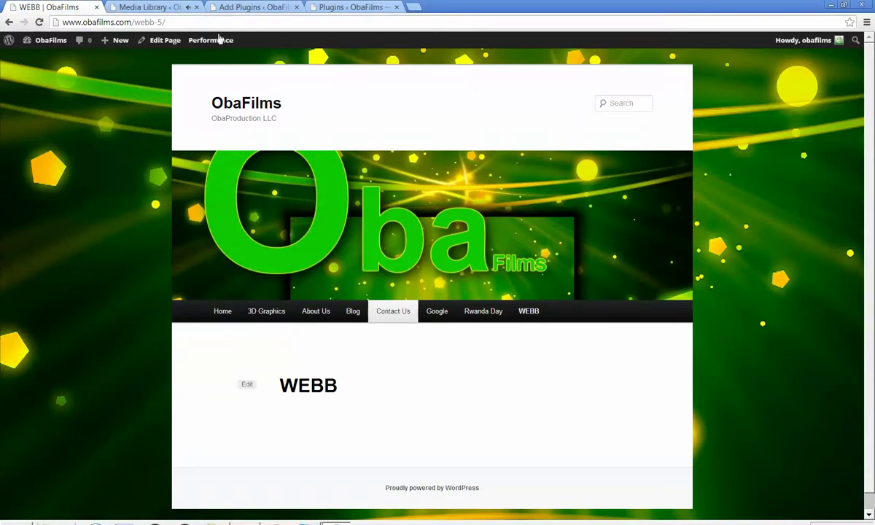
pyautogui.click(144, 8)
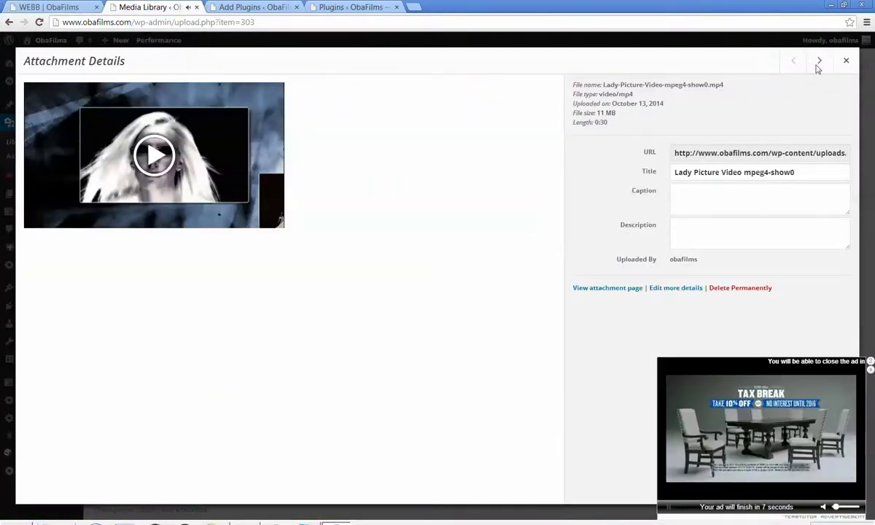
pyautogui.click(846, 60)
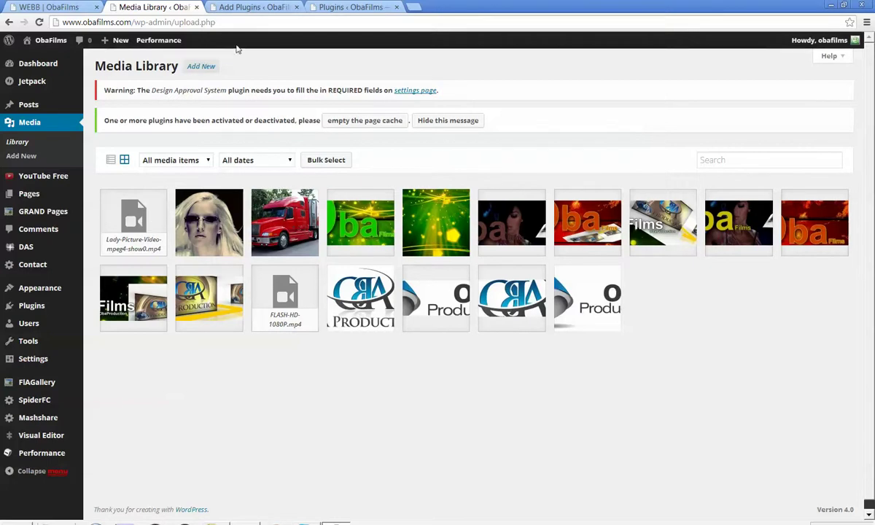
# - Review the two plugin tabs and open the list of all site pages in place of the plugin search
pyautogui.click(258, 9)
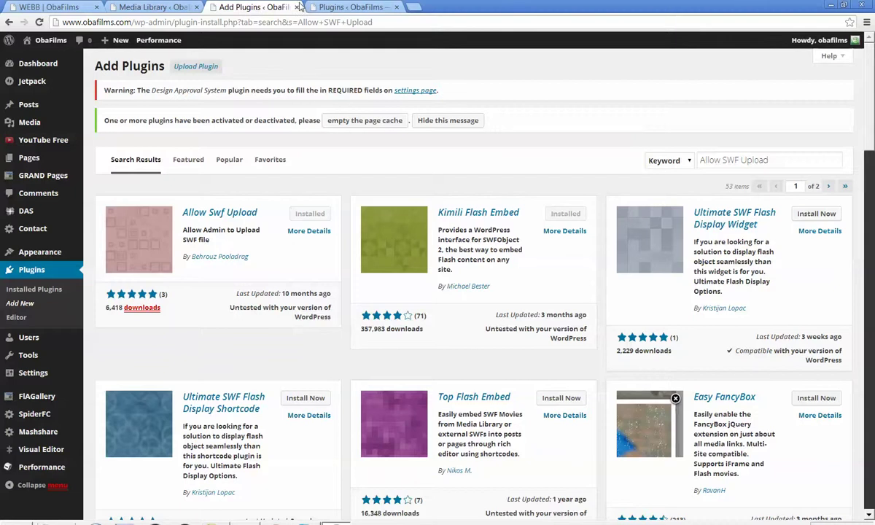
pyautogui.click(337, 9)
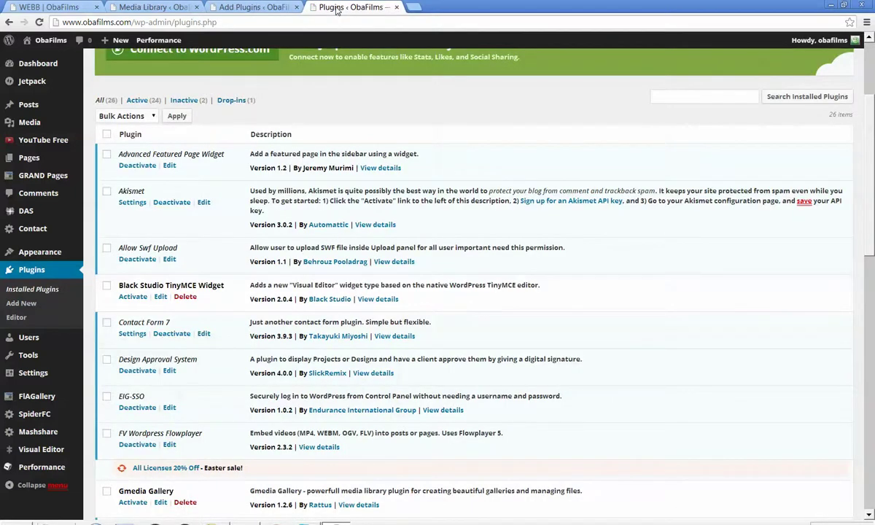
pyautogui.click(254, 7)
pyautogui.moveTo(33, 163)
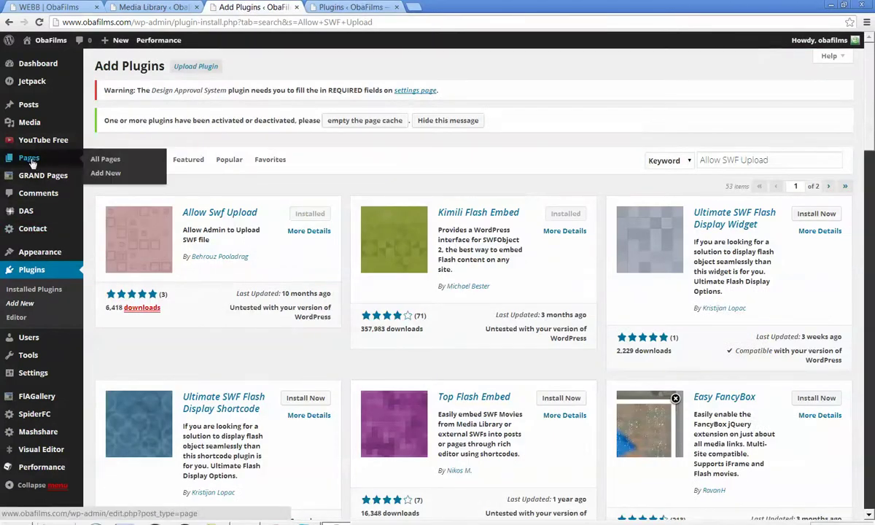
pyautogui.click(32, 163)
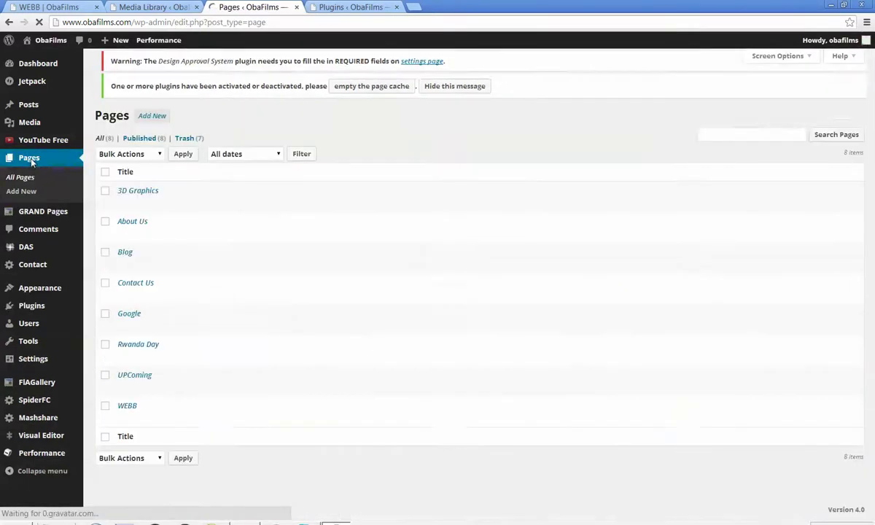
pyautogui.click(32, 163)
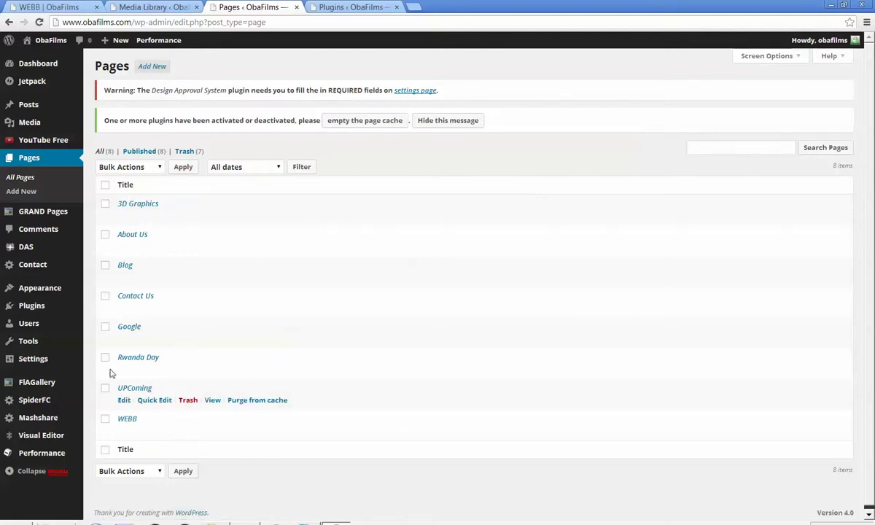
pyautogui.click(133, 334)
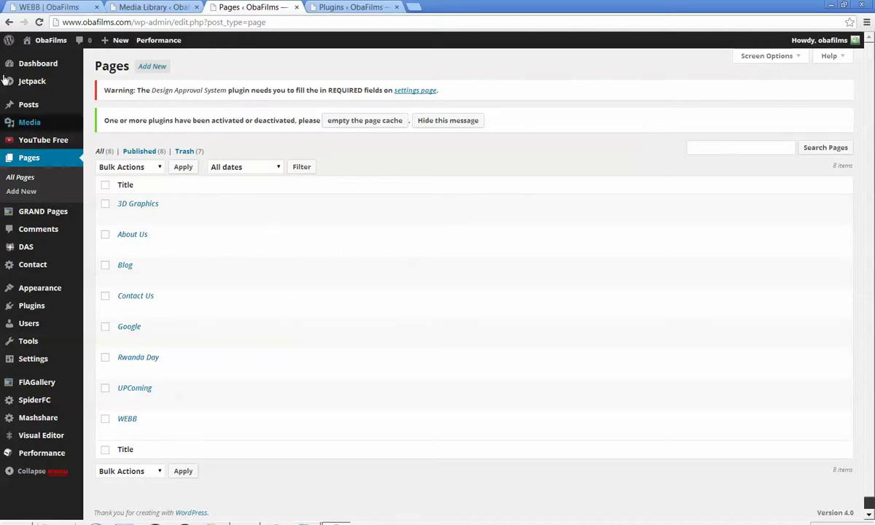
# - View the content of the site's Home page and About Us page in the first browser tab
pyautogui.click(36, 7)
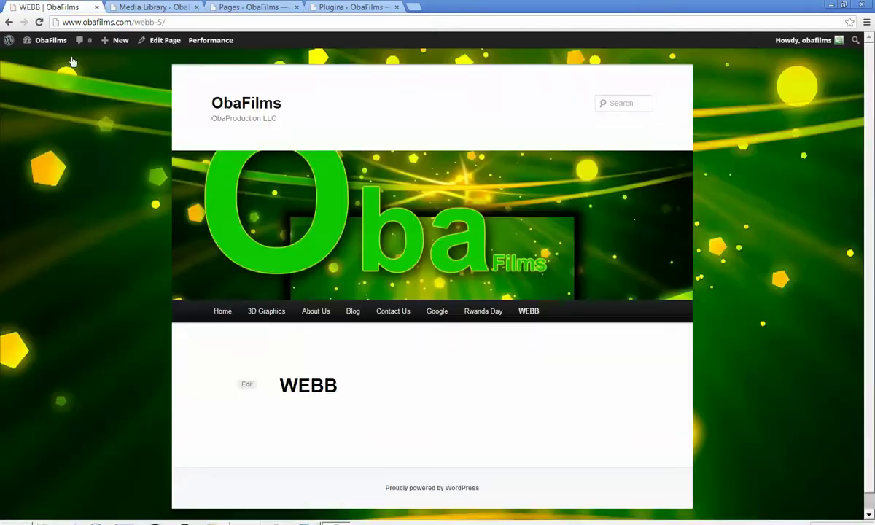
pyautogui.click(224, 312)
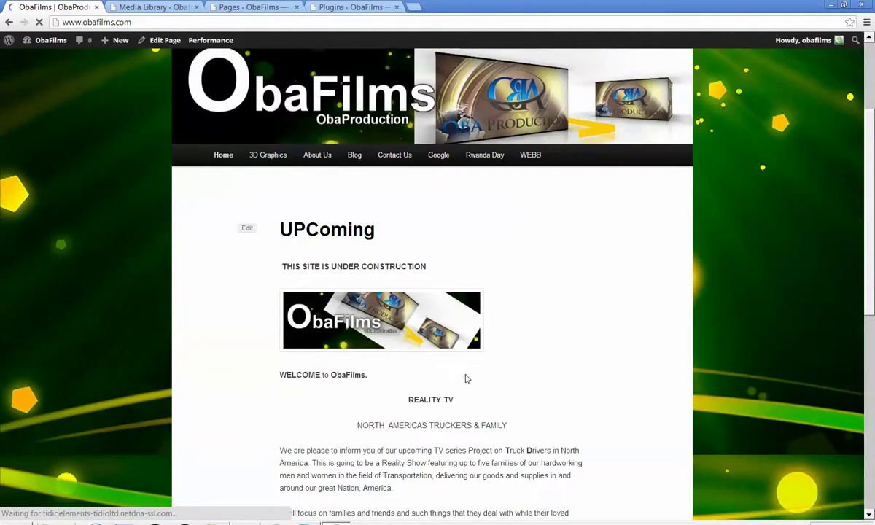
pyautogui.scroll(-6, 466, 378)
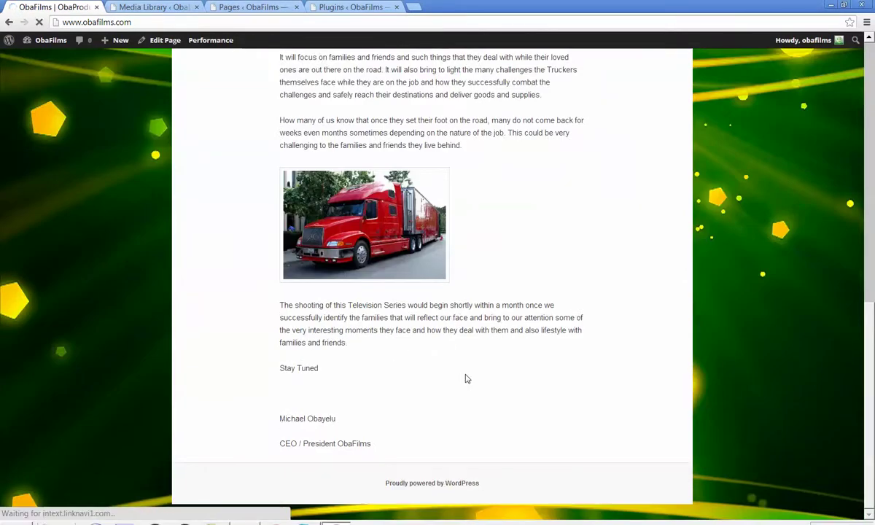
pyautogui.scroll(10, 466, 379)
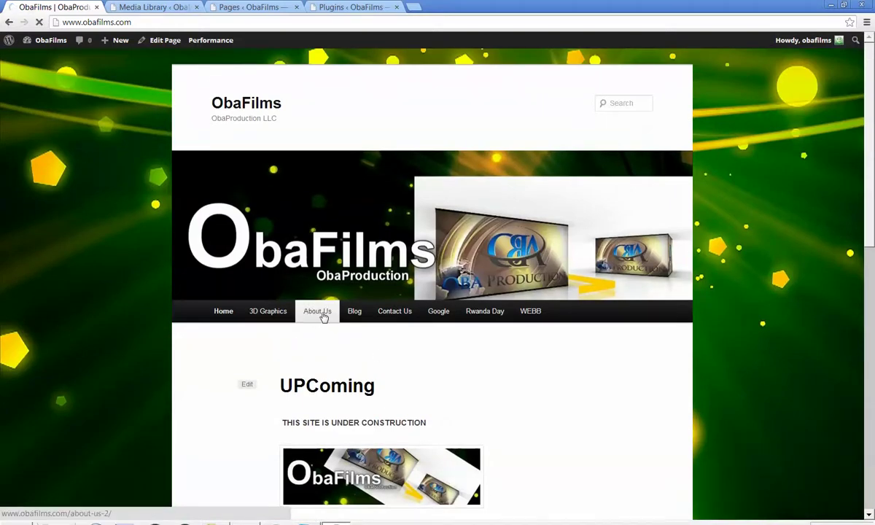
pyautogui.click(323, 315)
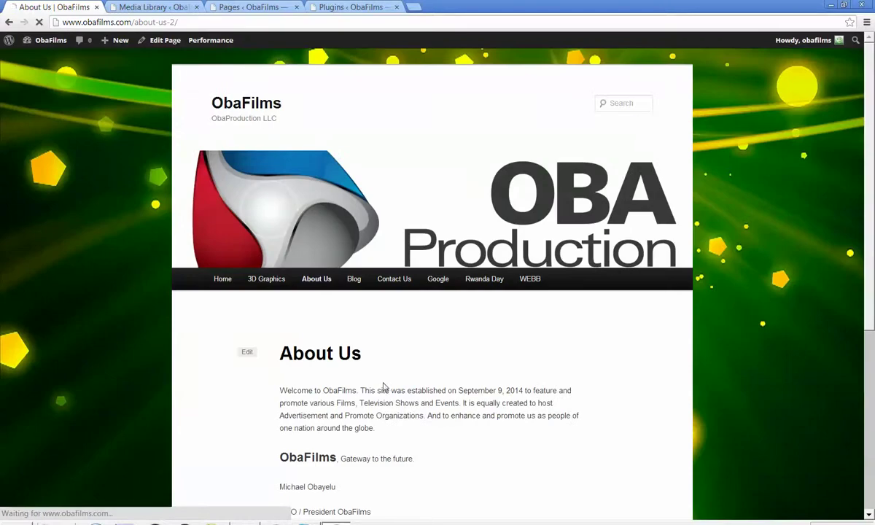
pyautogui.scroll(-5, 385, 388)
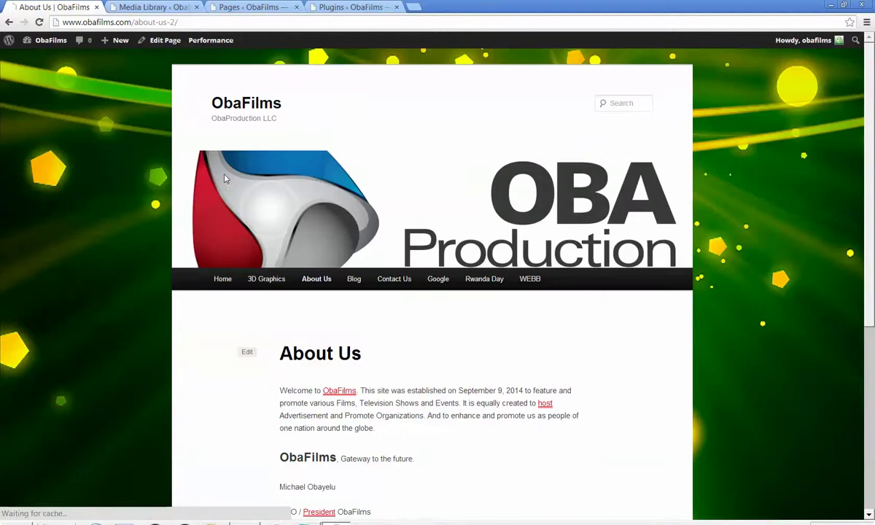
# - Open the WEBB page for editing from the list of site pages
pyautogui.click(355, 9)
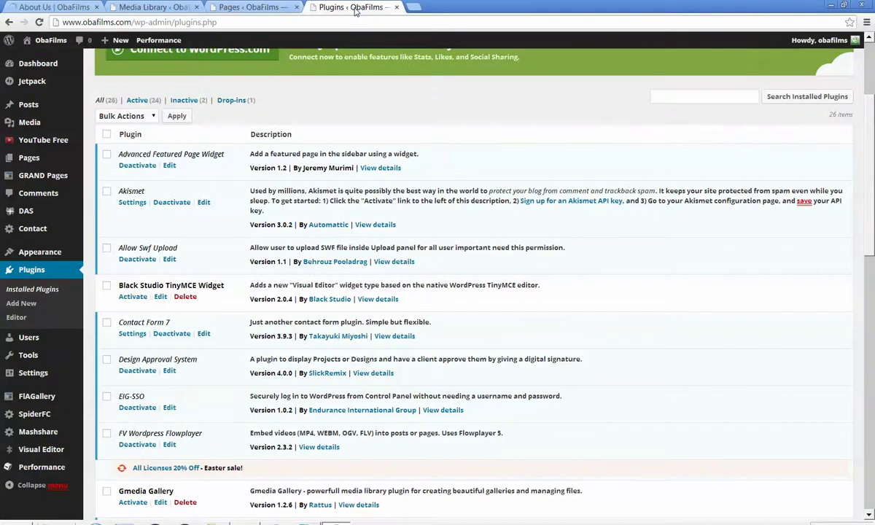
pyautogui.click(264, 9)
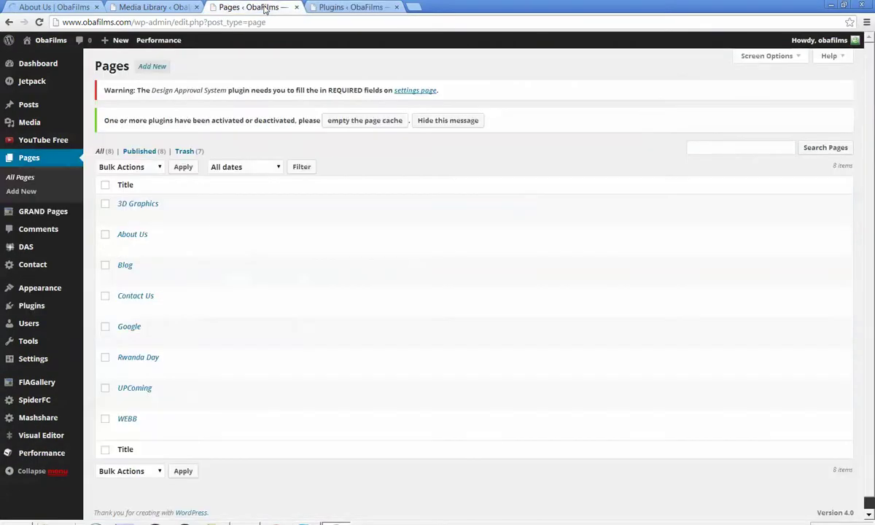
pyautogui.click(132, 421)
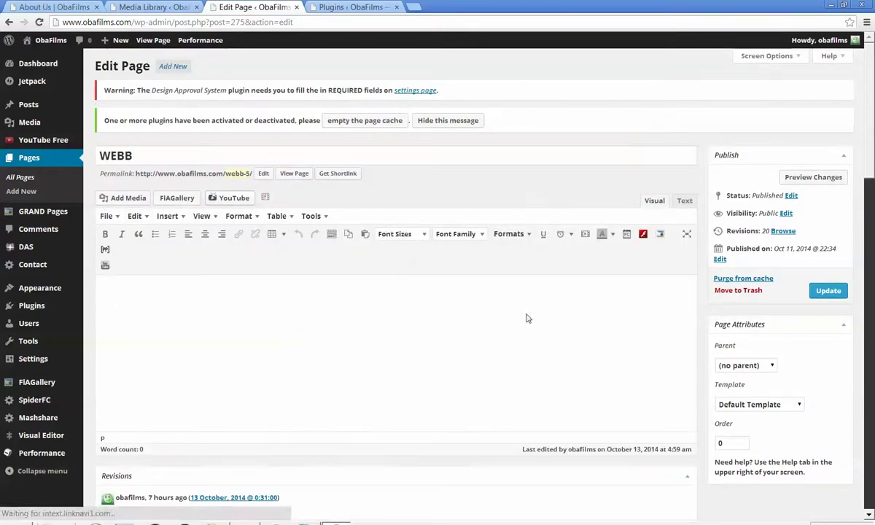
# - View the published WEBB page on the site, check the media library and return to the WEBB page editor
pyautogui.click(65, 8)
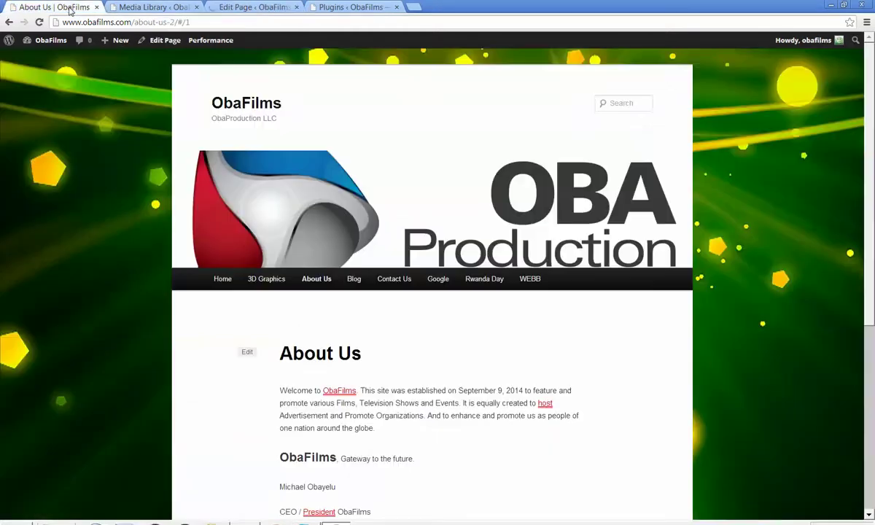
pyautogui.click(533, 281)
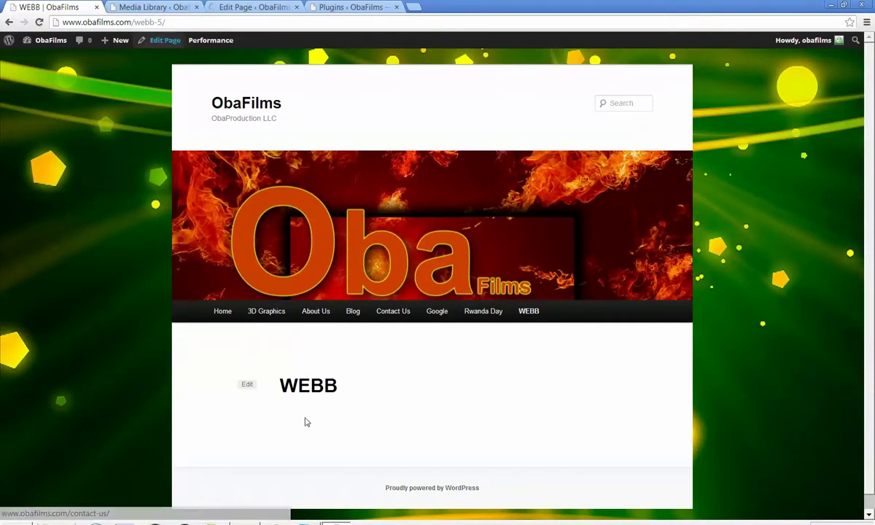
pyautogui.click(261, 311)
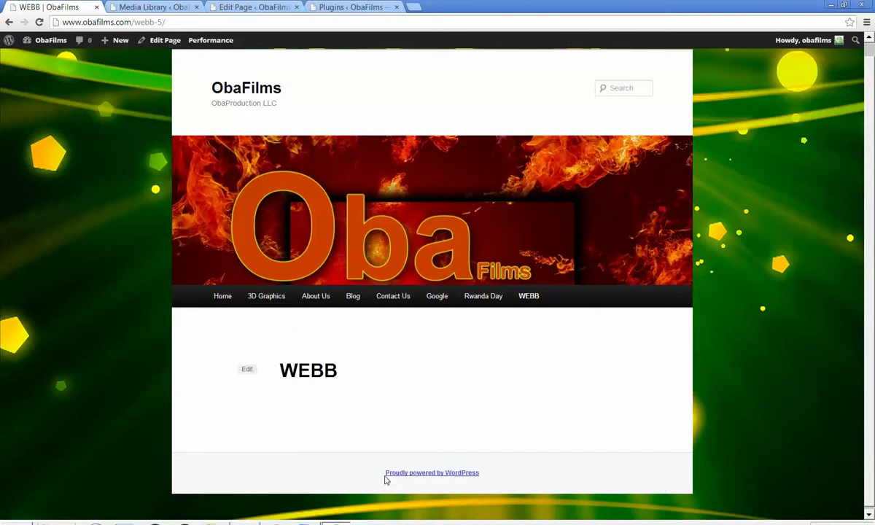
pyautogui.click(163, 8)
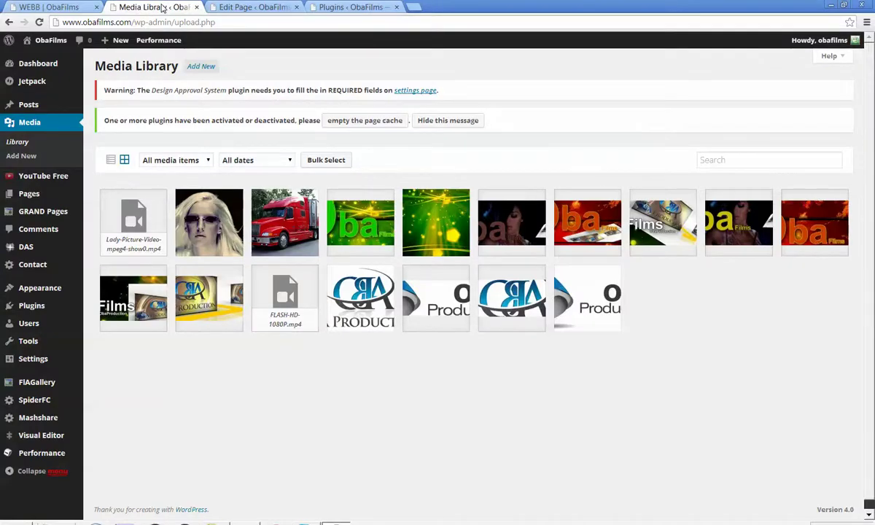
pyautogui.click(246, 8)
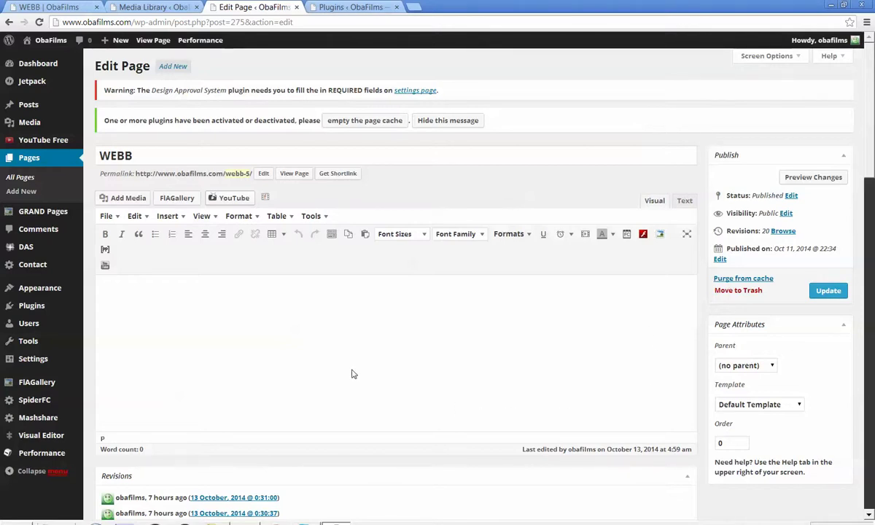
# - Browse the installed plugins and view the description and screenshots of the ULTIMATE VIDEO GALLERY plugin
pyautogui.click(337, 9)
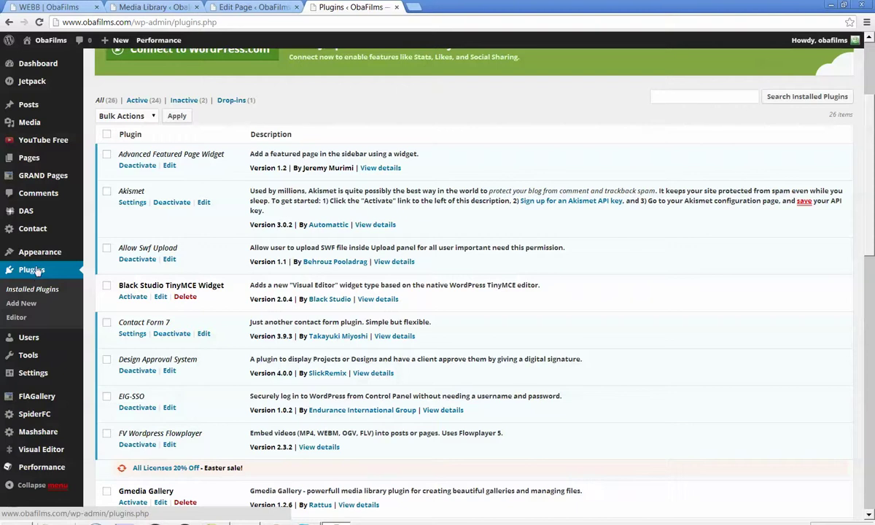
pyautogui.moveTo(40, 255)
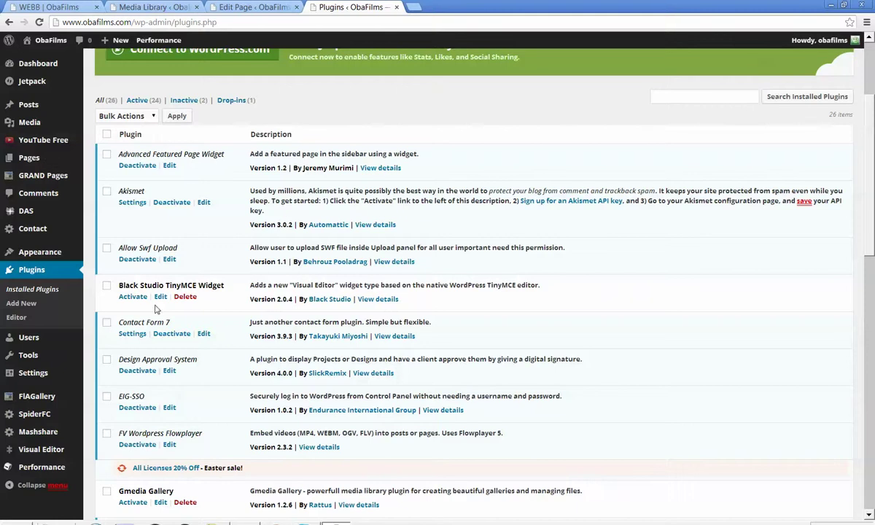
pyautogui.scroll(-3, 397, 337)
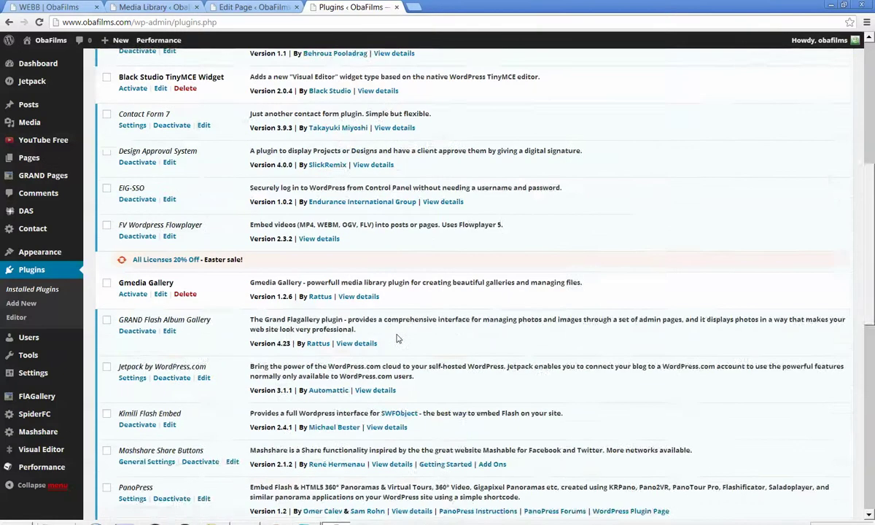
pyautogui.scroll(-6, 397, 338)
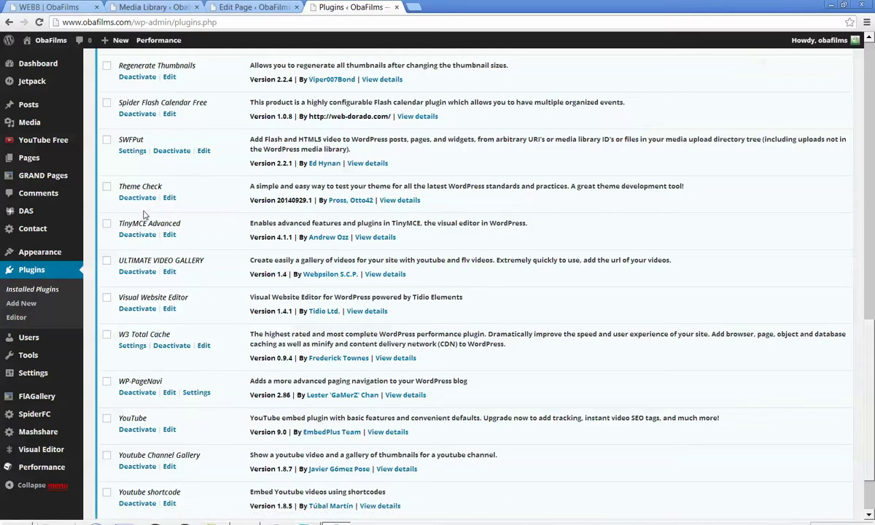
pyautogui.click(383, 275)
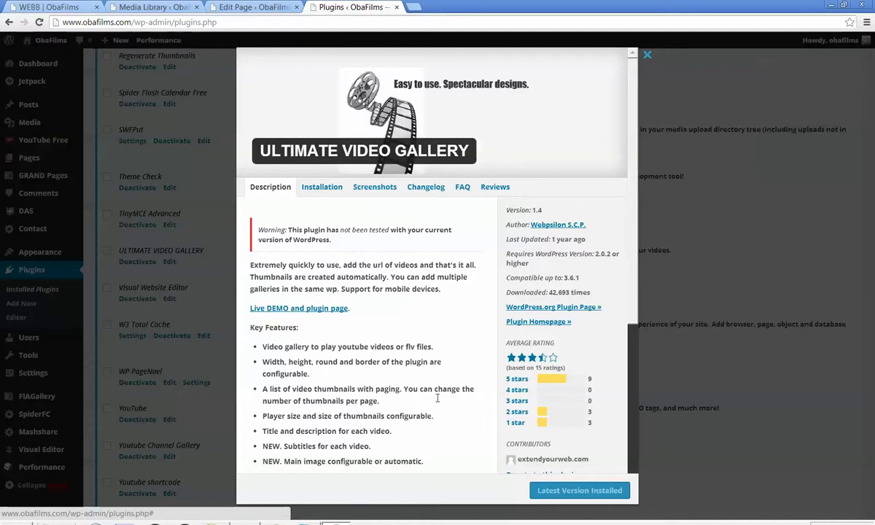
pyautogui.click(385, 191)
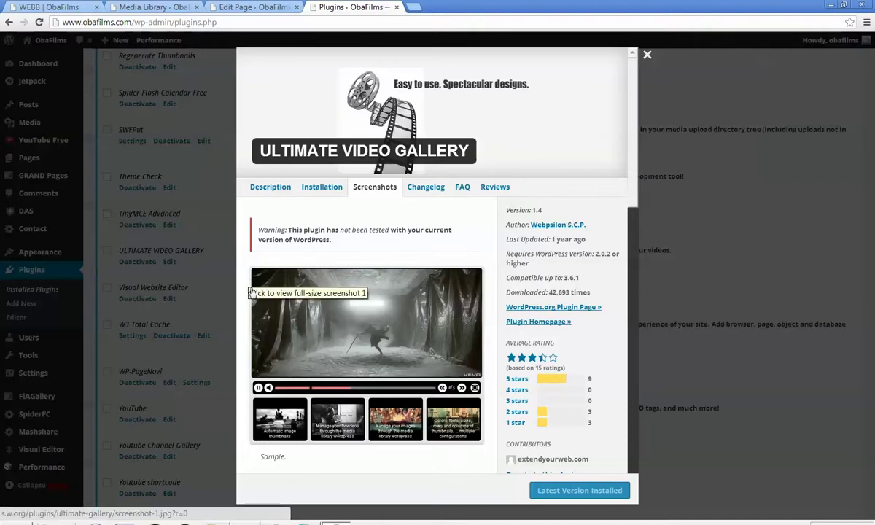
pyautogui.click(646, 58)
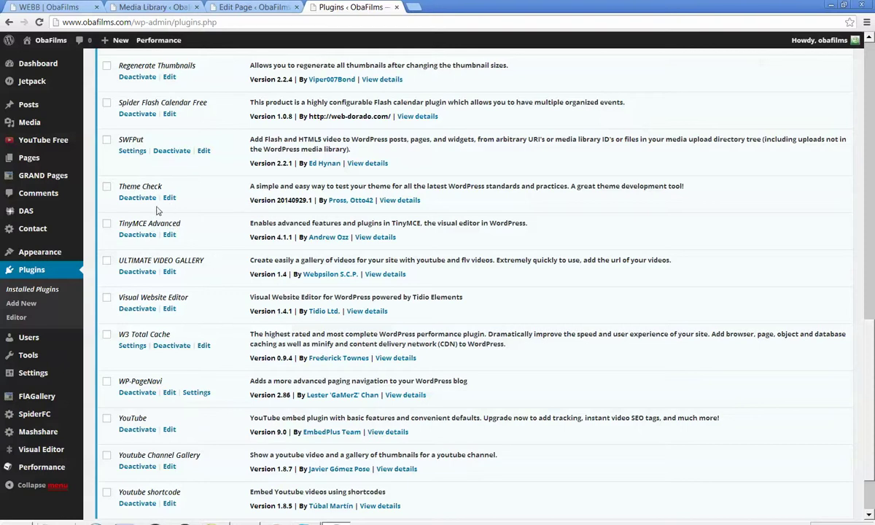
# - Open the site's Widgets settings in place of the WEBB page editor
pyautogui.click(248, 7)
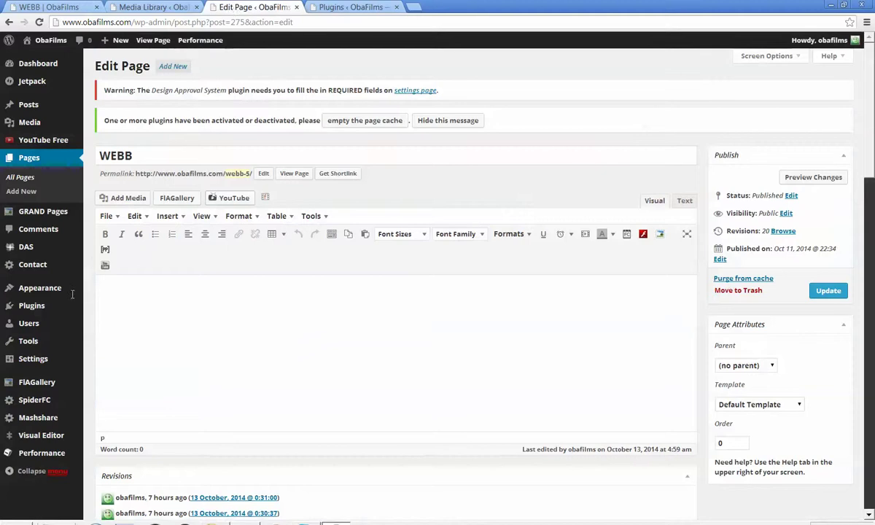
pyautogui.moveTo(33, 312)
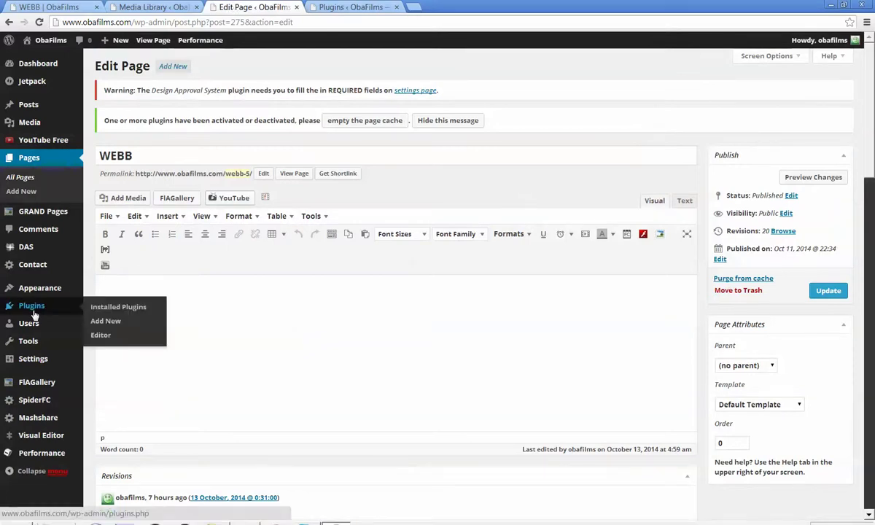
pyautogui.moveTo(42, 293)
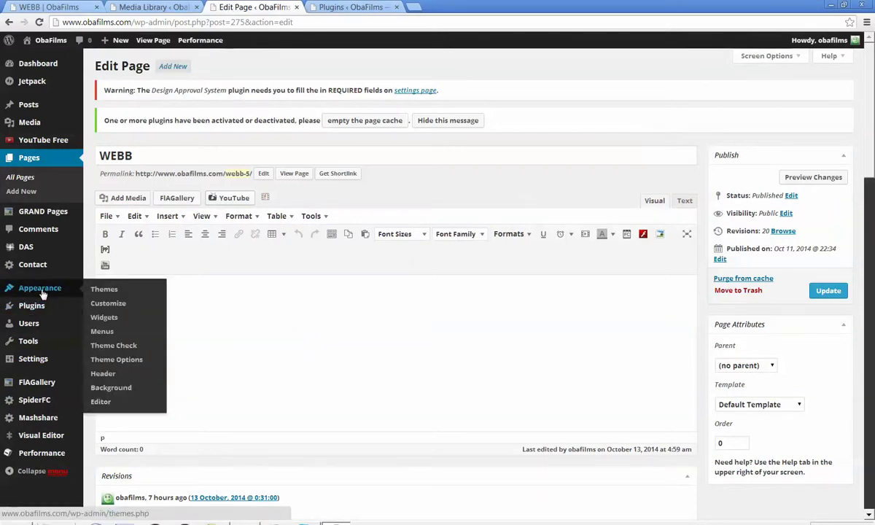
pyautogui.click(105, 318)
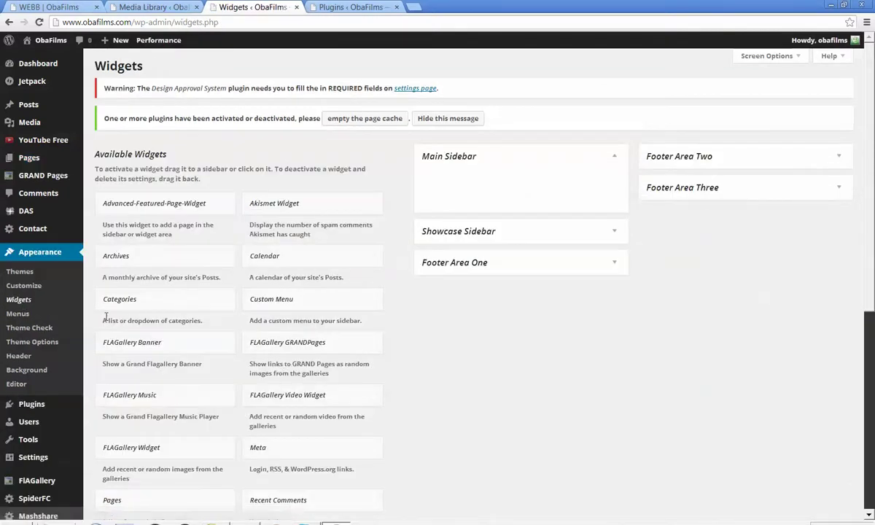
# - Compare the installed plugins with the widgets available for the site and look through the whole widget list
pyautogui.click(333, 7)
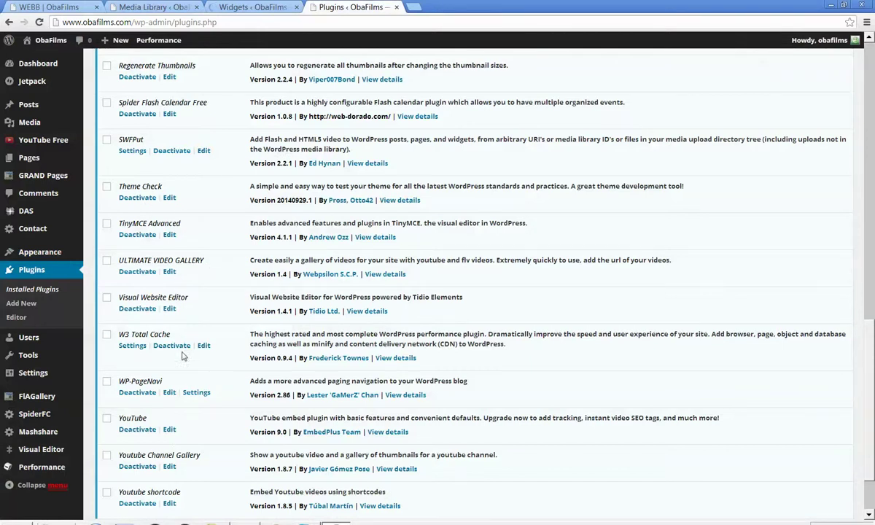
pyautogui.click(240, 8)
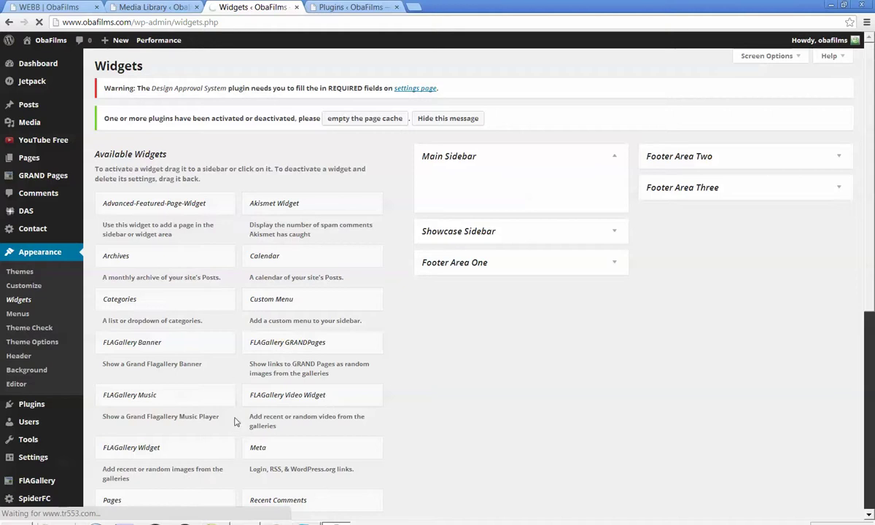
pyautogui.click(345, 13)
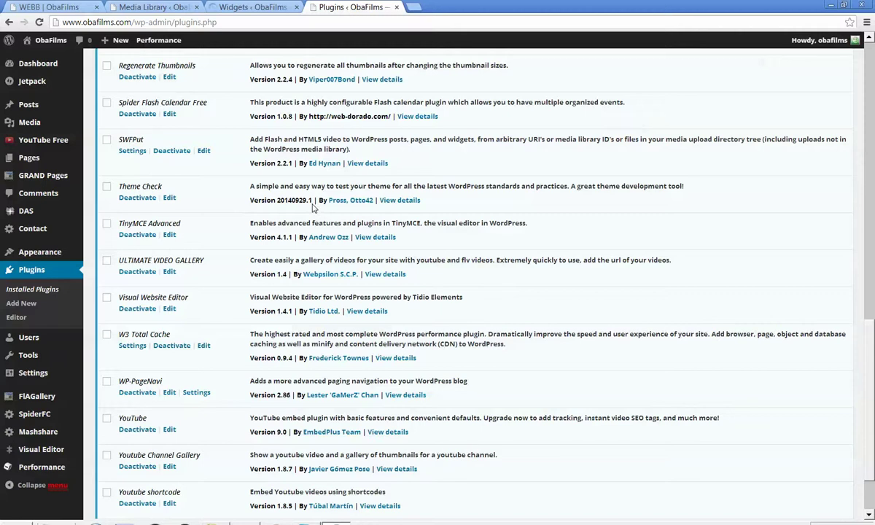
pyautogui.click(265, 10)
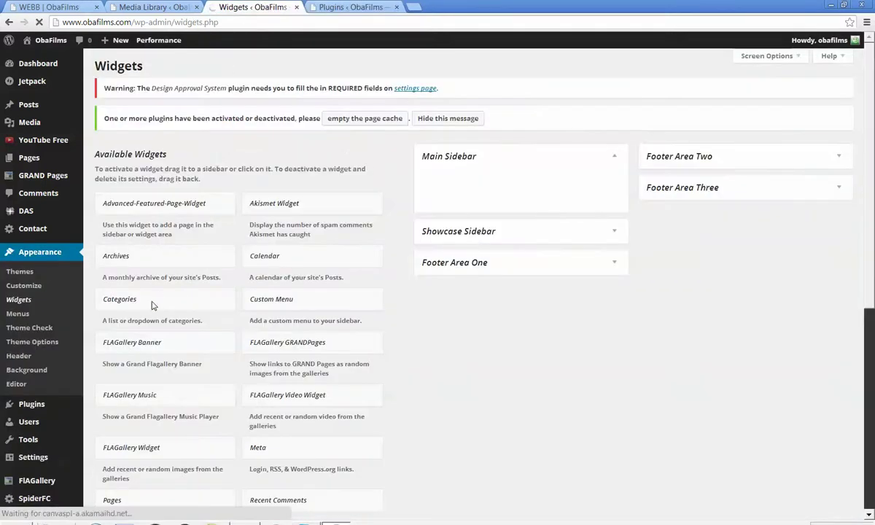
pyautogui.scroll(-5, 264, 350)
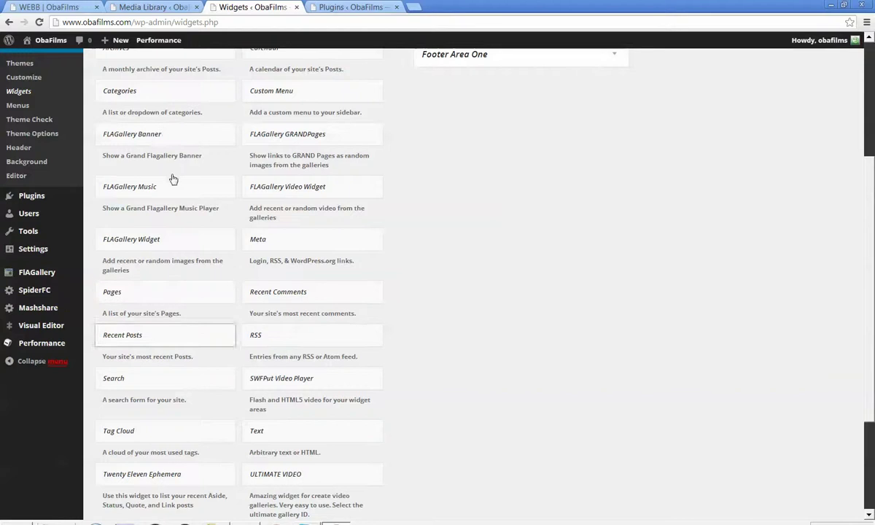
pyautogui.scroll(1, 172, 178)
pyautogui.scroll(4, 173, 179)
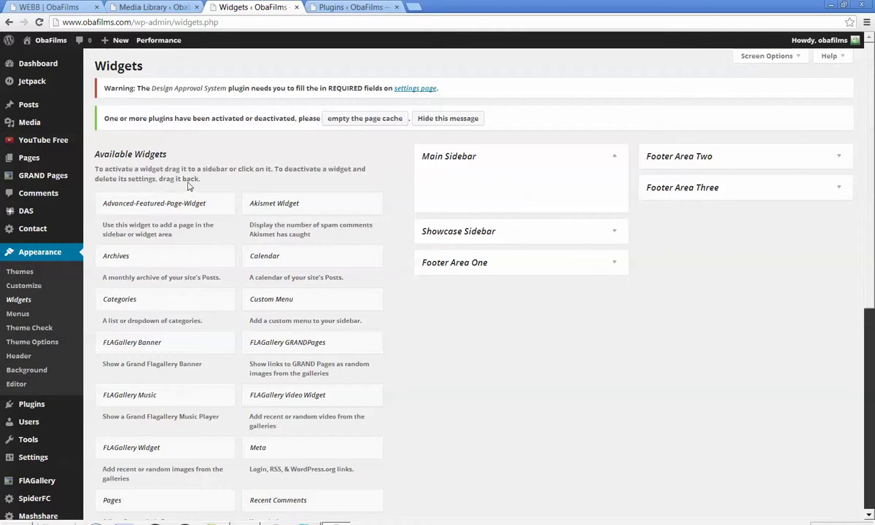
# - Collapse the Main Sidebar area, expand Footer Area One and cancel adding the Advanced-Featured-Page-Widget
pyautogui.click(139, 204)
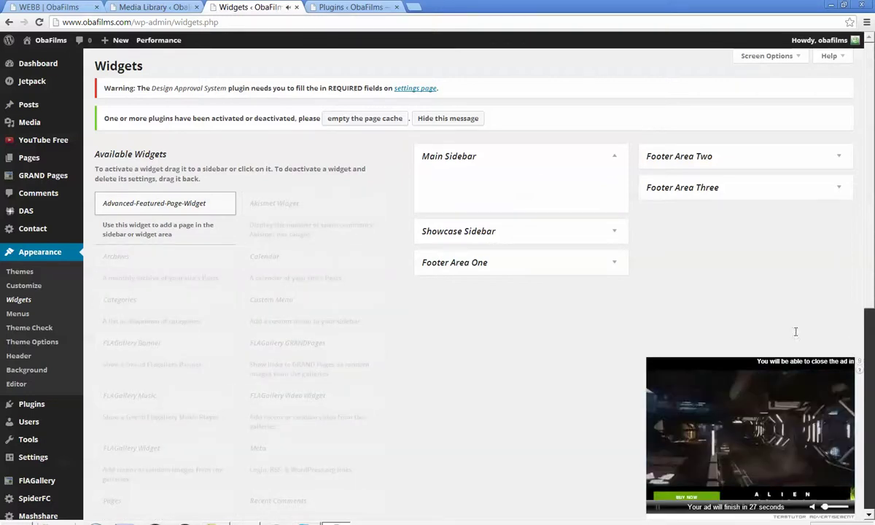
pyautogui.click(616, 159)
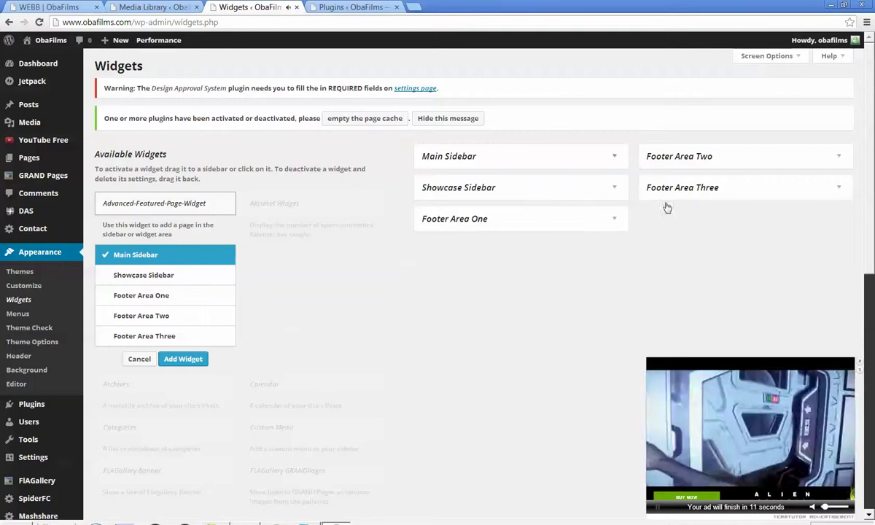
pyautogui.click(859, 362)
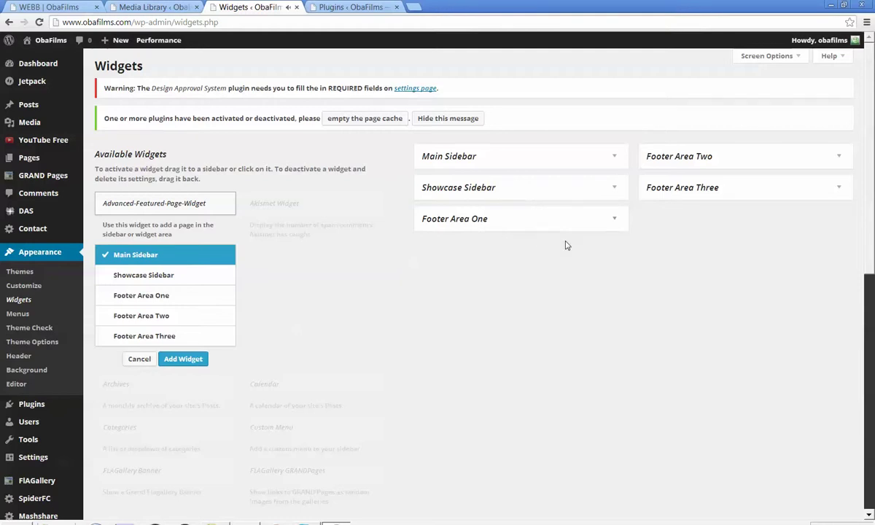
pyautogui.click(617, 221)
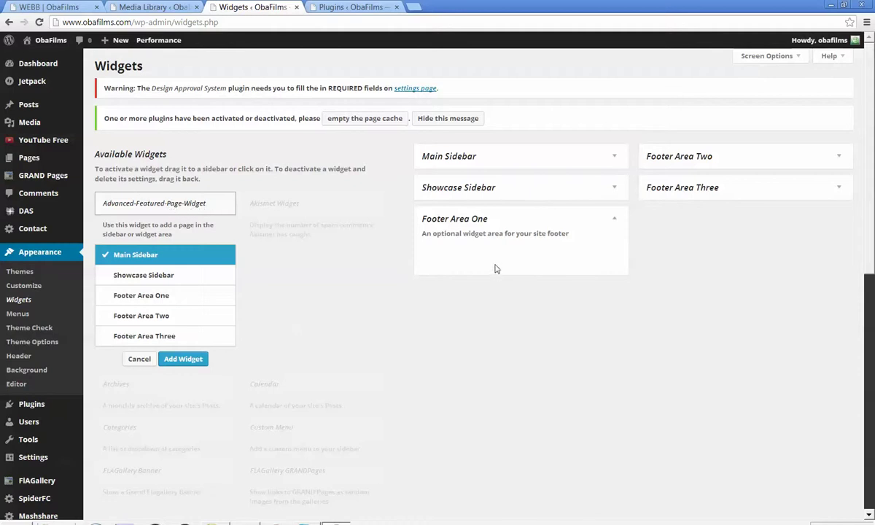
pyautogui.click(139, 359)
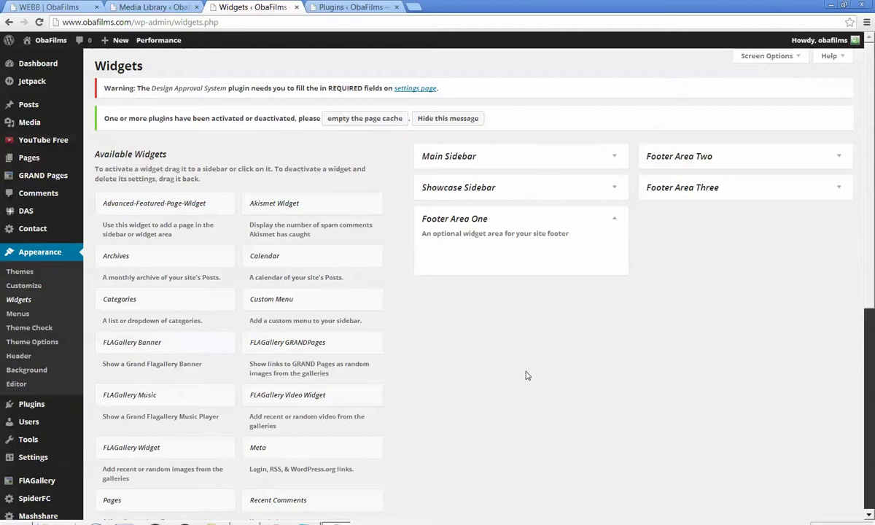
# - Add the SWFPut Video Player widget to Footer Area One
pyautogui.scroll(-3, 521, 372)
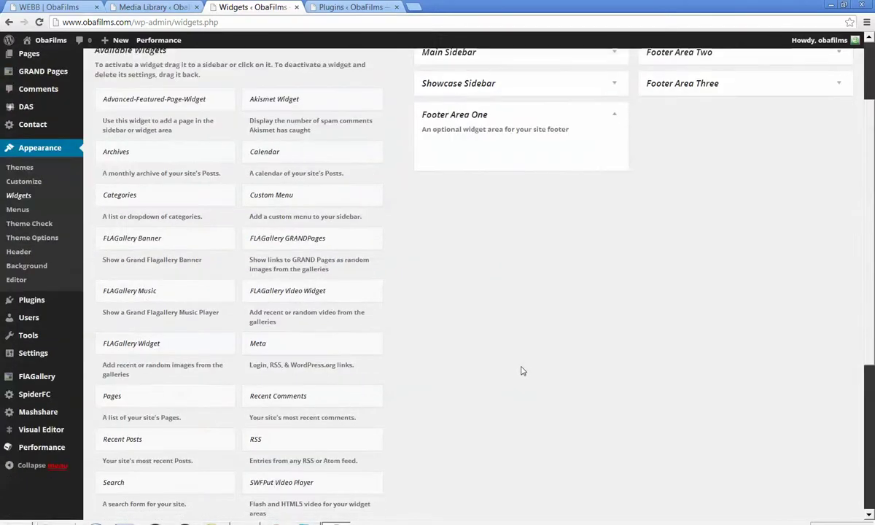
pyautogui.scroll(-3, 521, 371)
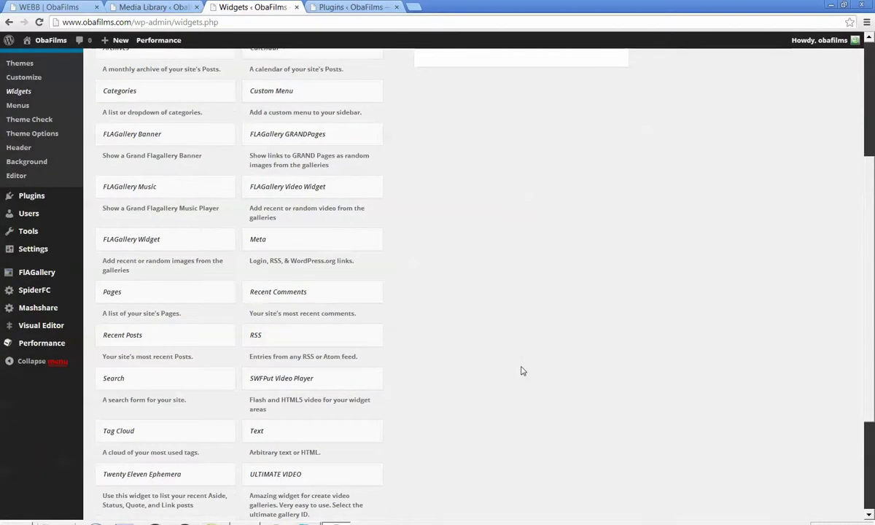
pyautogui.scroll(-5, 521, 372)
pyautogui.scroll(2, 430, 393)
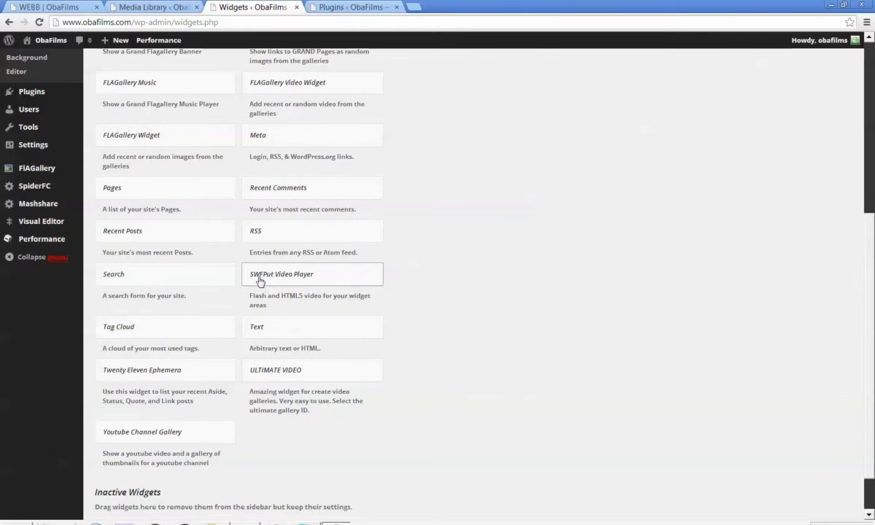
pyautogui.moveTo(274, 275); pyautogui.dragTo(530, 175)
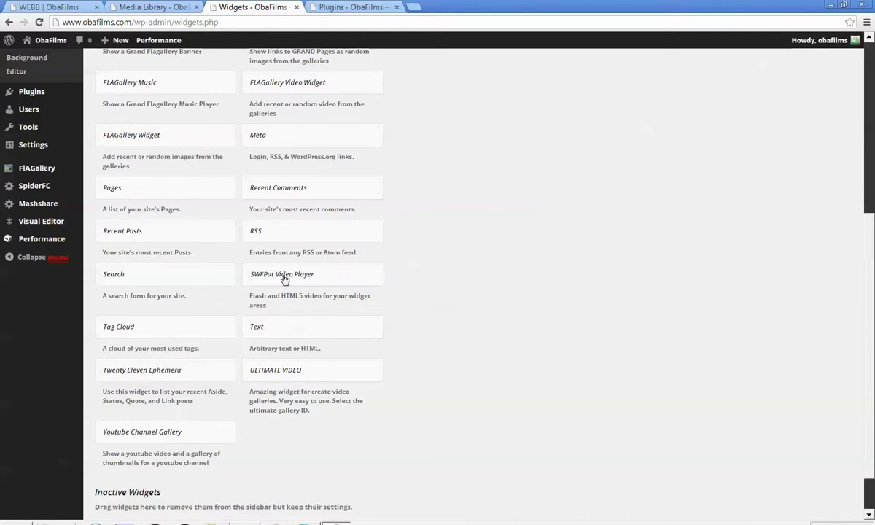
pyautogui.moveTo(284, 281); pyautogui.dragTo(458, 100)
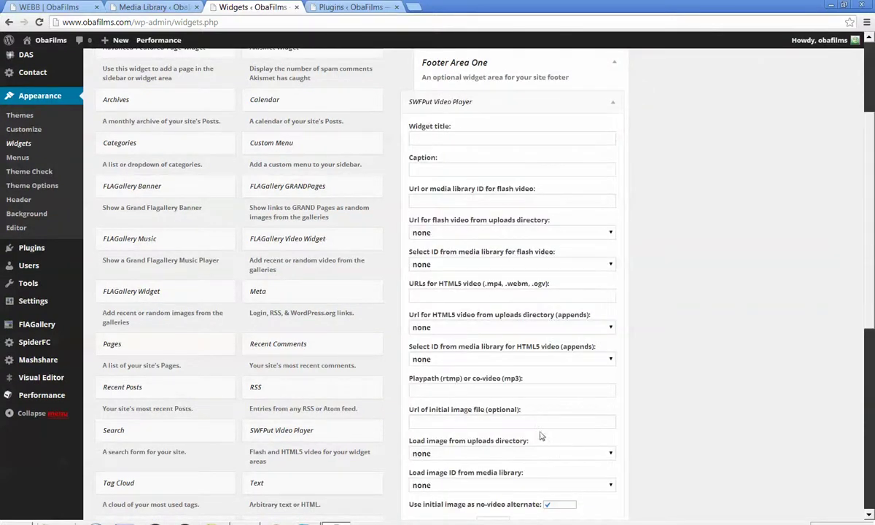
# - Look through the SWFPut Video Player widget's settings and enter "Web Training Flash" as its widget title
pyautogui.scroll(-2, 532, 333)
pyautogui.scroll(-5, 532, 333)
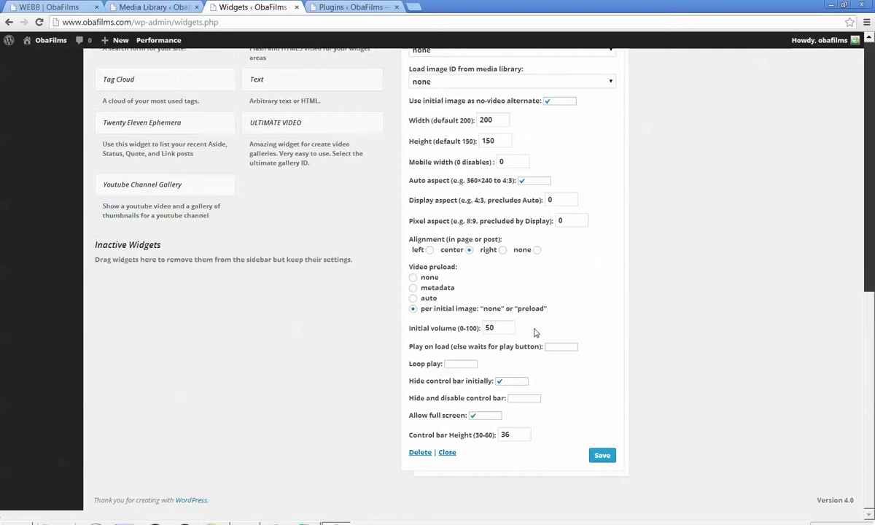
pyautogui.scroll(4, 533, 334)
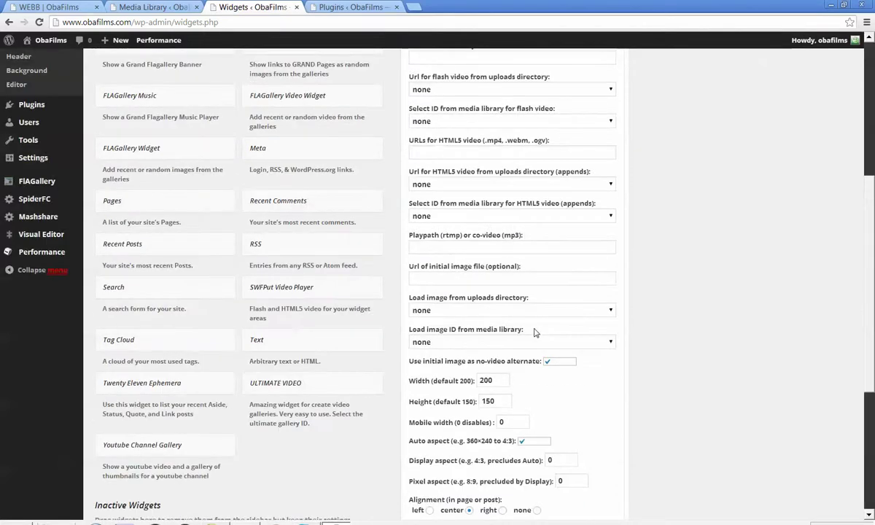
pyautogui.scroll(5, 533, 333)
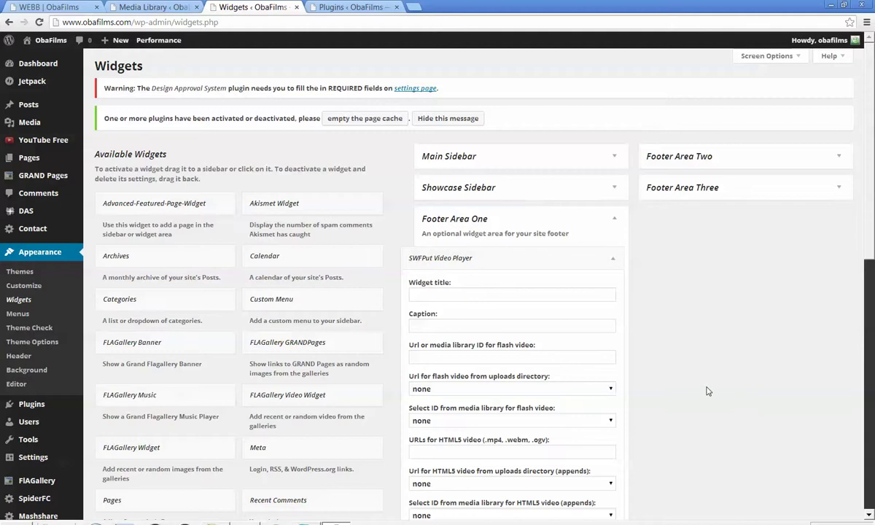
pyautogui.click(433, 296)
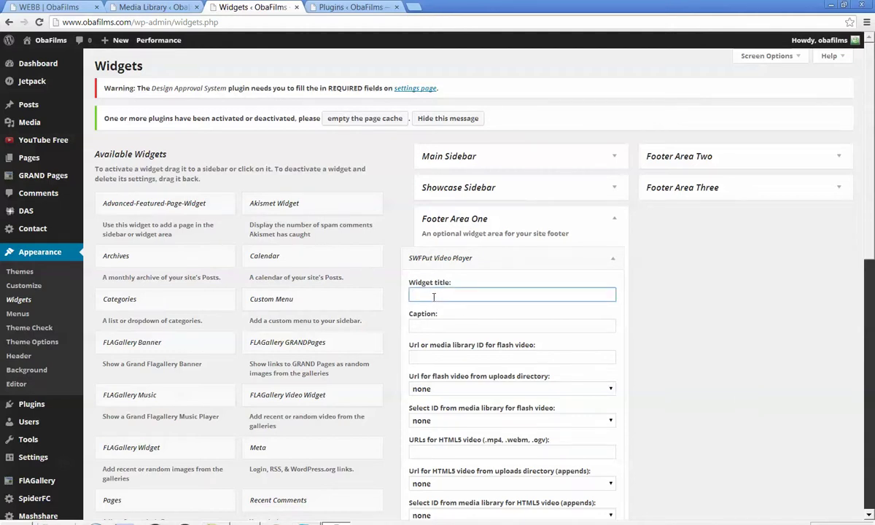
pyautogui.write('Web Training Flash')
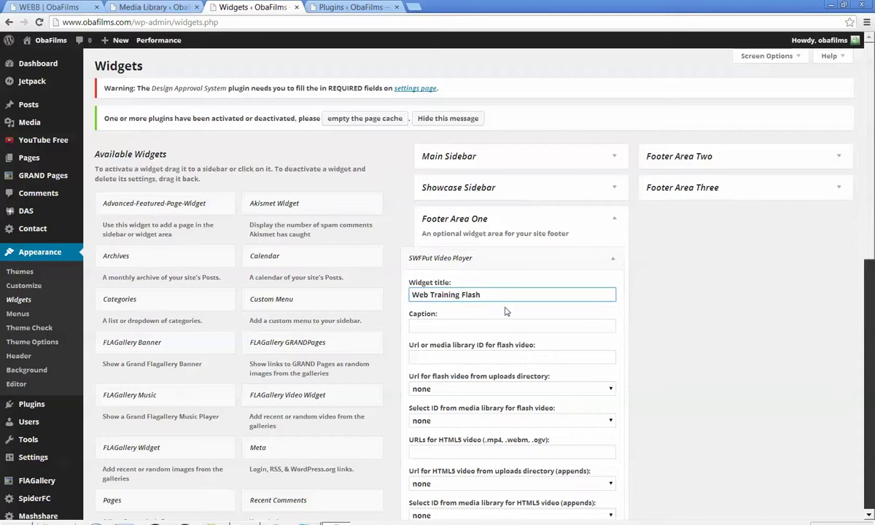
pyautogui.click(51, 9)
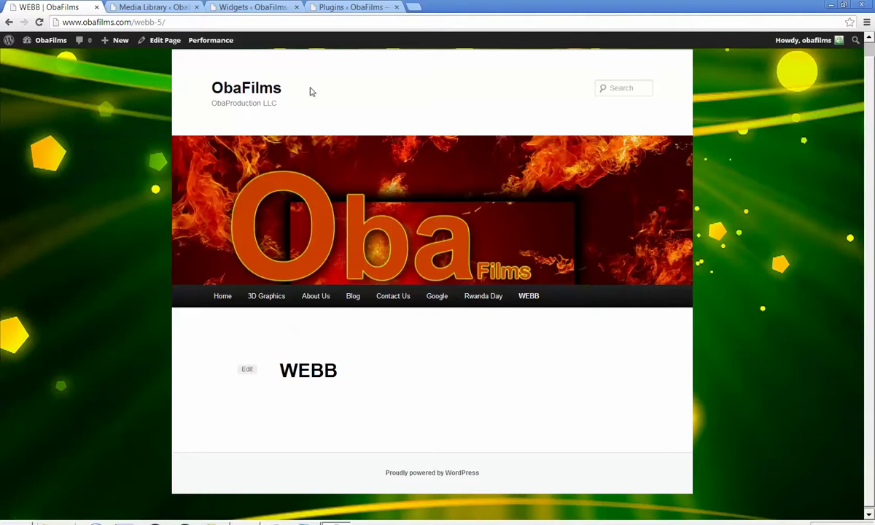
pyautogui.click(255, 8)
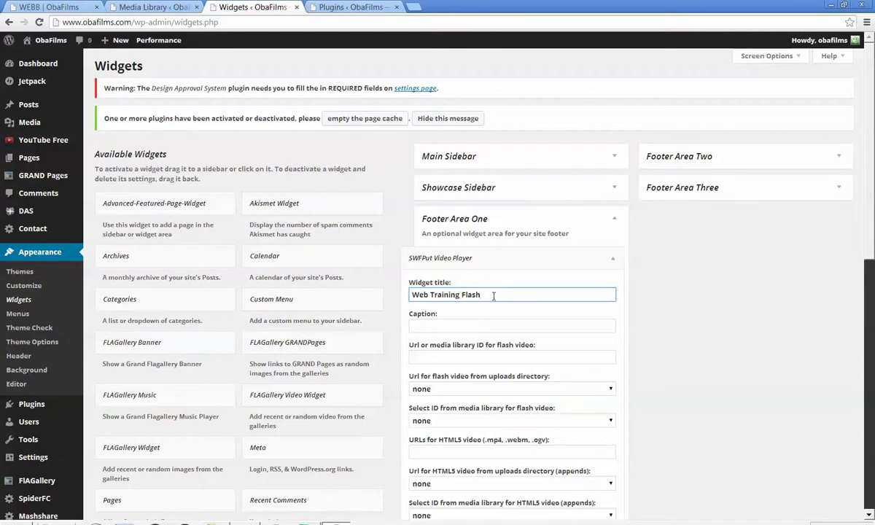
# - Copy the file URL of Lady-Picture-Video-mpeg4-show0.mp4 from its attachment details in the media library
pyautogui.click(465, 326)
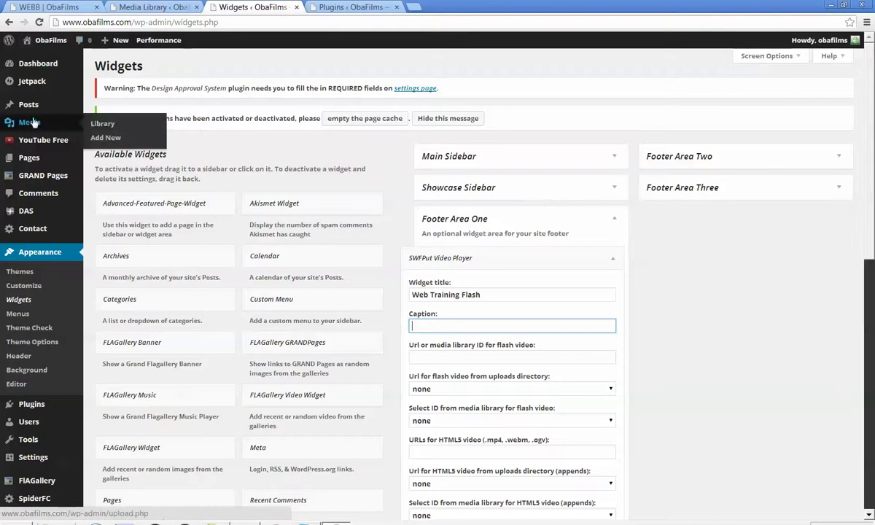
pyautogui.click(133, 8)
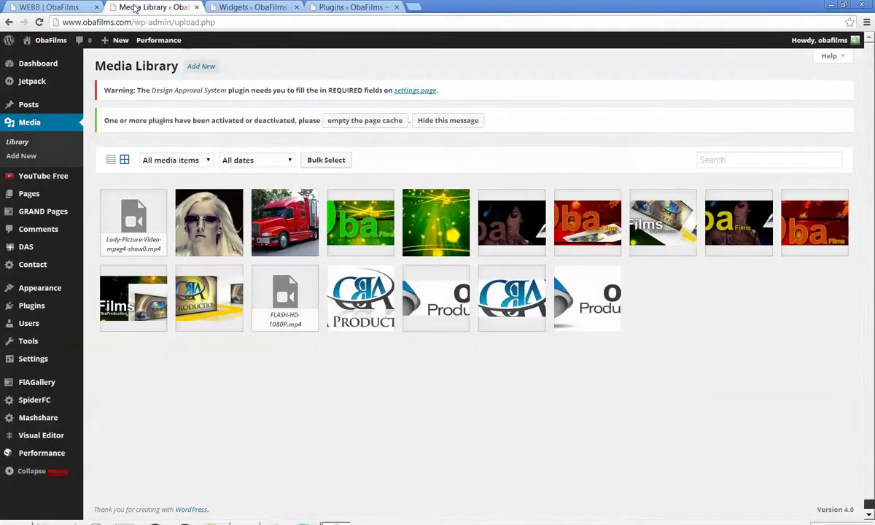
pyautogui.click(133, 218)
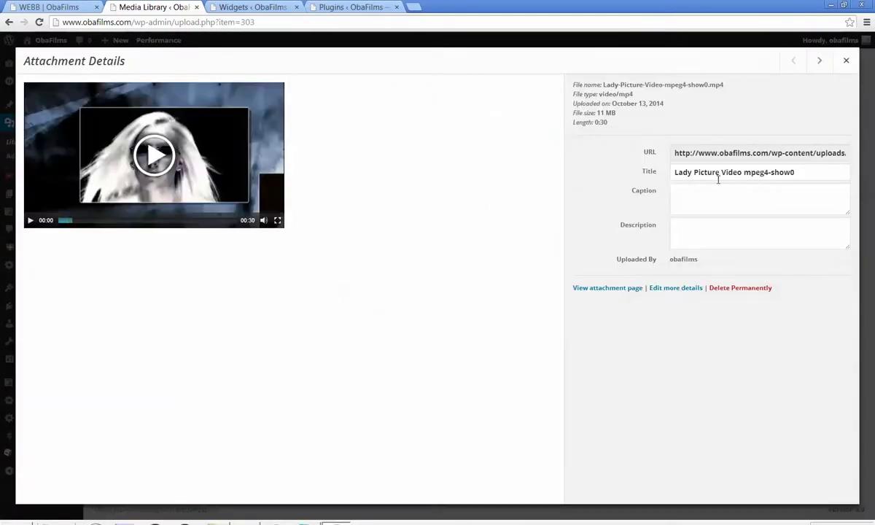
pyautogui.click(673, 154)
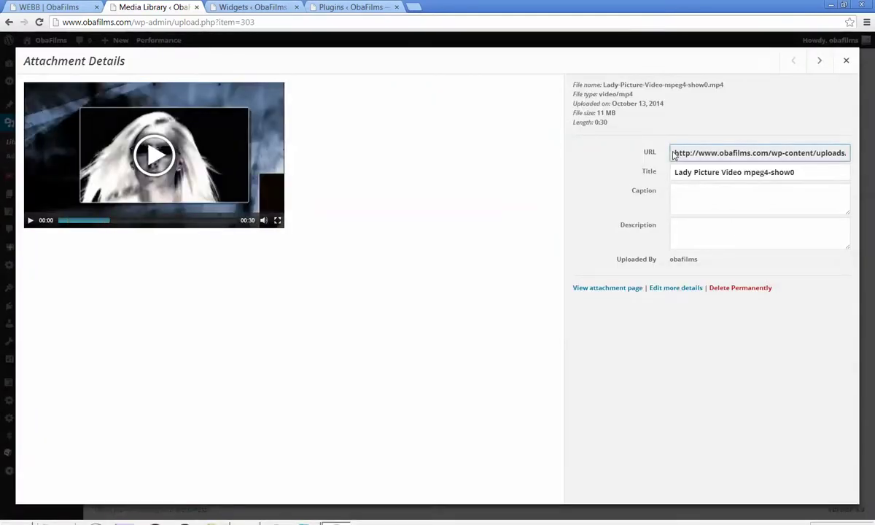
pyautogui.moveTo(674, 154); pyautogui.dragTo(846, 154)
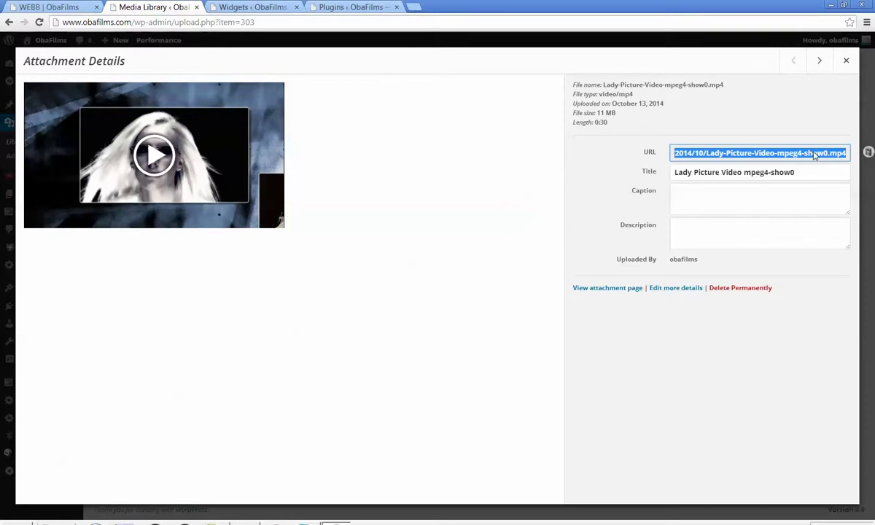
pyautogui.rightClick(743, 154)
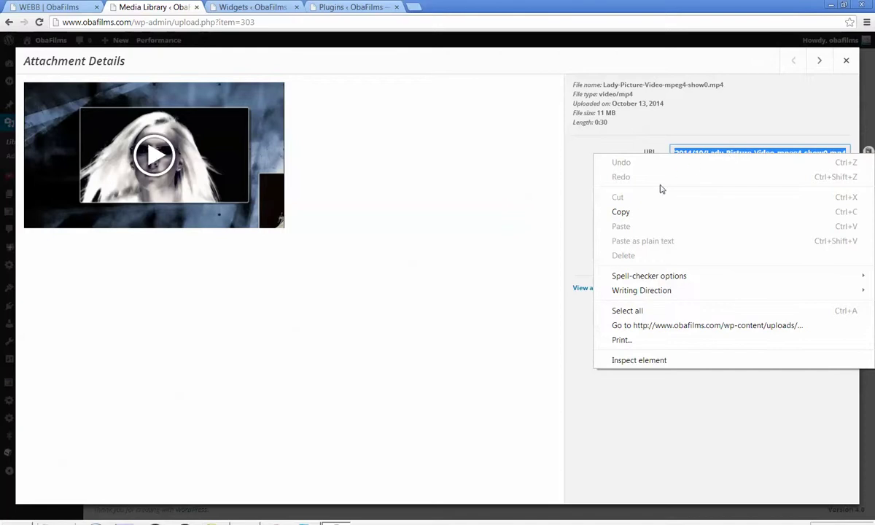
pyautogui.click(627, 212)
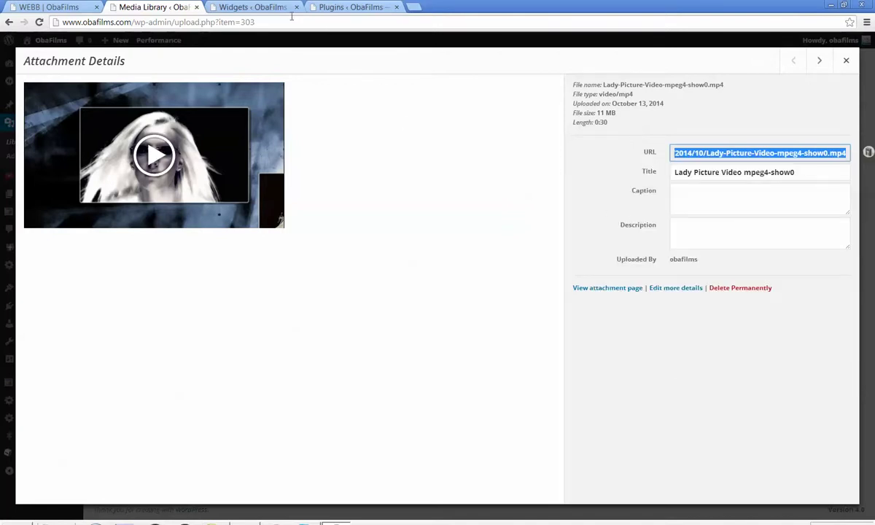
# - Paste the copied video URL into the widget as the URL or media library ID for flash video
pyautogui.click(251, 7)
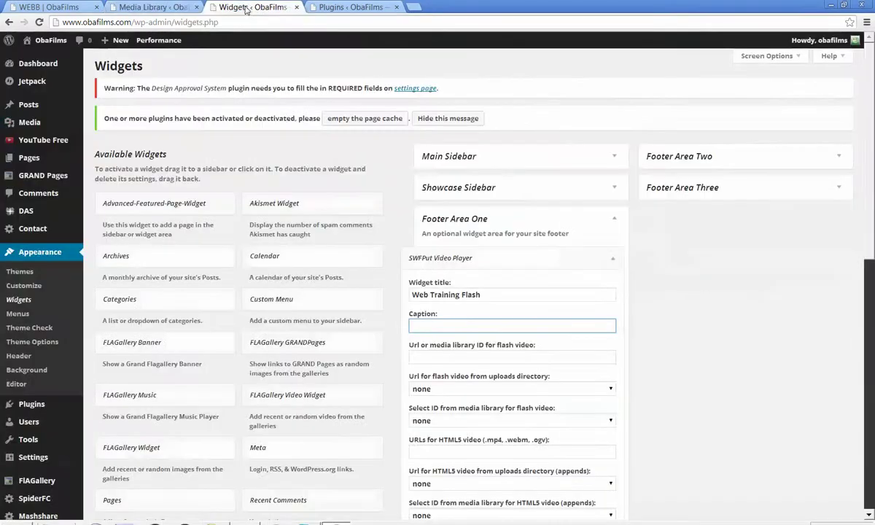
pyautogui.rightClick(427, 325)
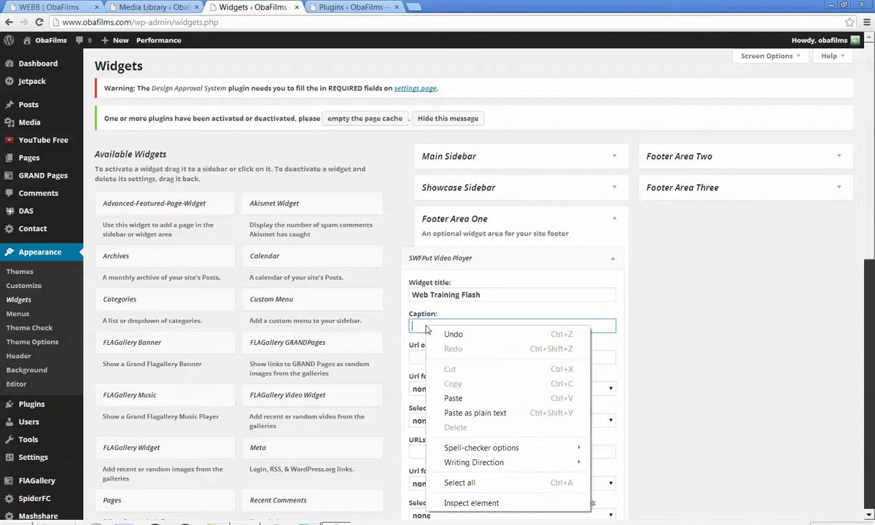
pyautogui.click(750, 369)
pyautogui.click(444, 357)
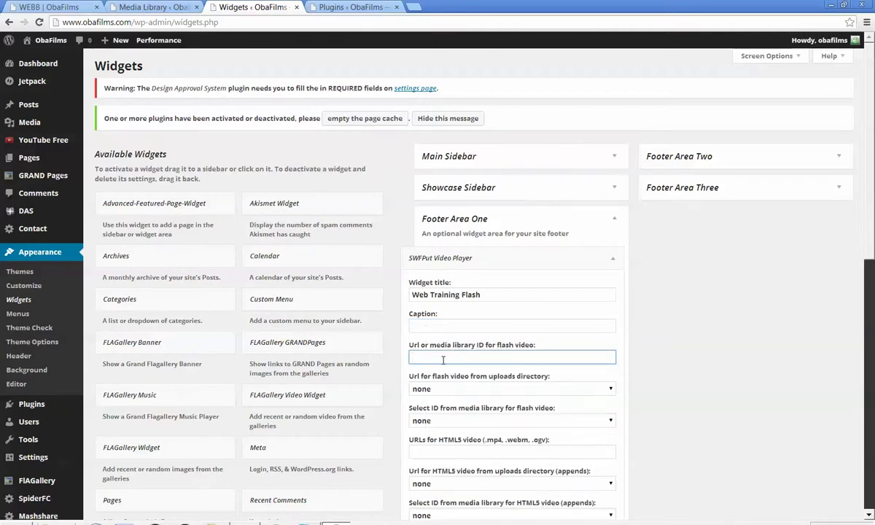
pyautogui.rightClick(443, 357)
pyautogui.click(477, 245)
pyautogui.hotkey('ctrl', 'v')
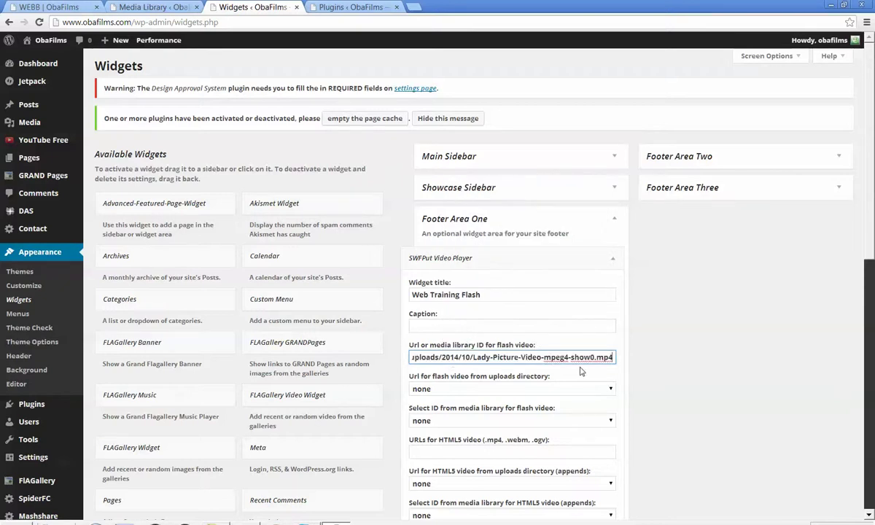
pyautogui.click(706, 356)
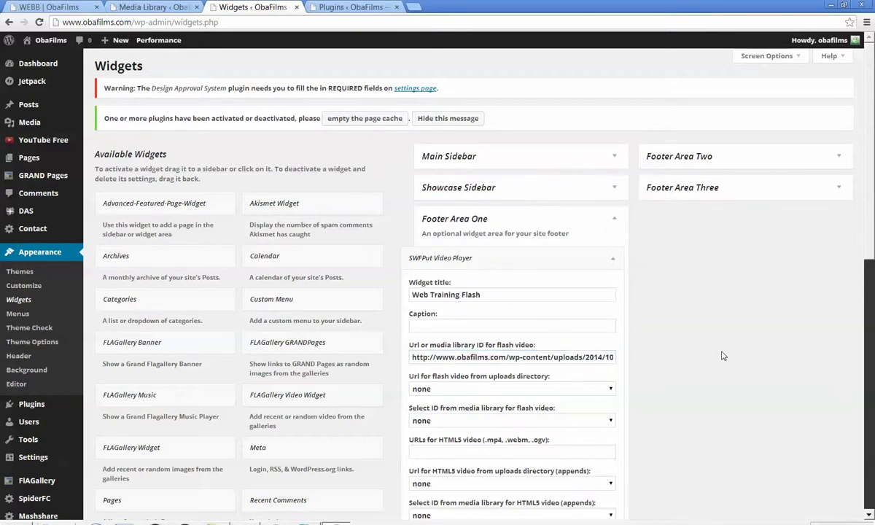
# - Set the SWFPut Video Player's width to 700 and height to 500, leaving the image from the uploads directory at none
pyautogui.scroll(-3, 578, 420)
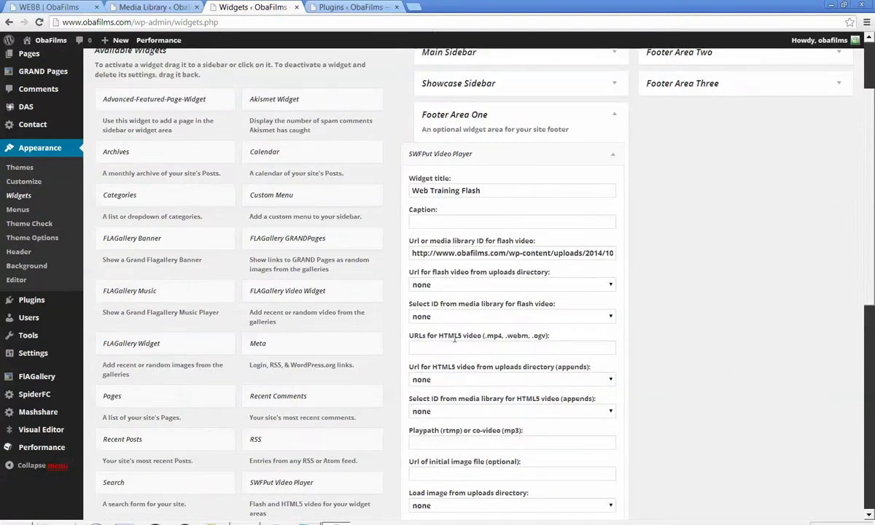
pyautogui.scroll(-5, 464, 336)
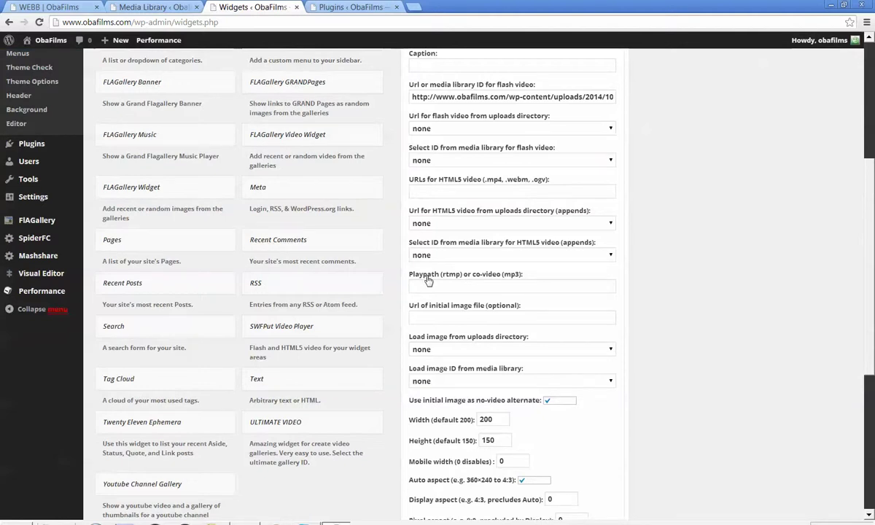
pyautogui.scroll(-3, 505, 367)
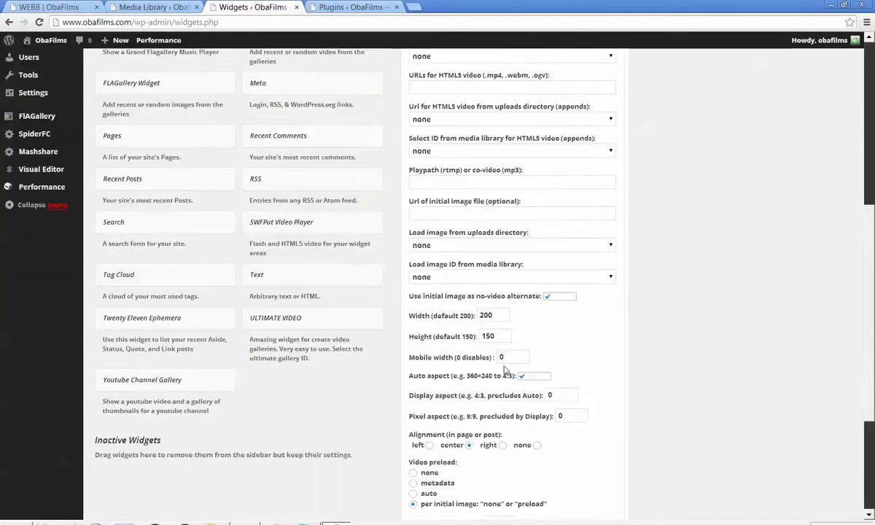
pyautogui.click(609, 246)
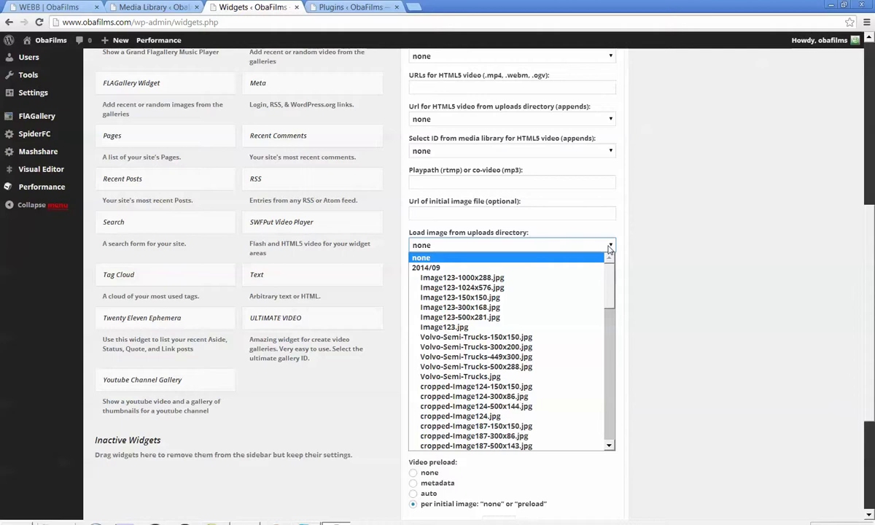
pyautogui.click(641, 242)
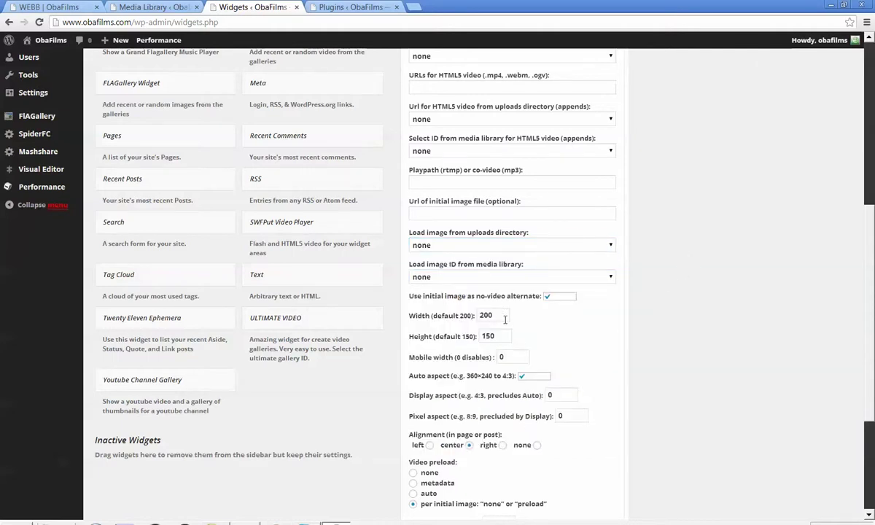
pyautogui.scroll(-3, 641, 390)
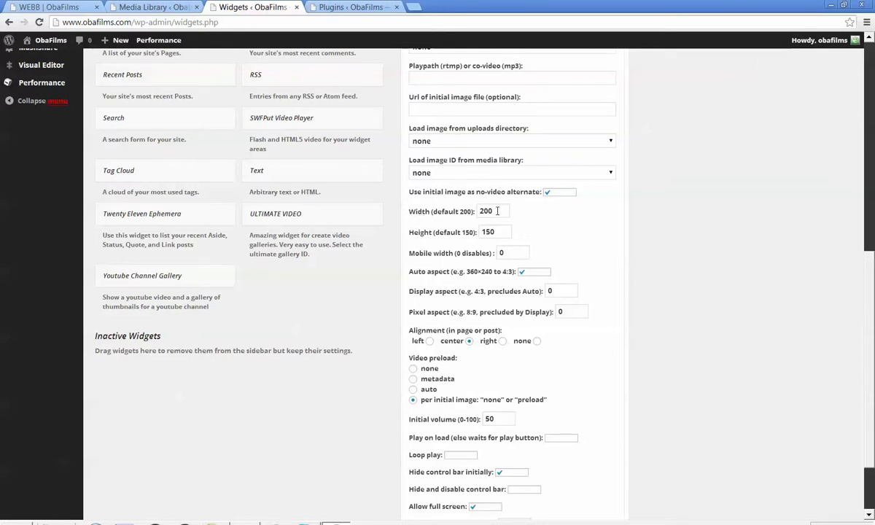
pyautogui.doubleClick(486, 211)
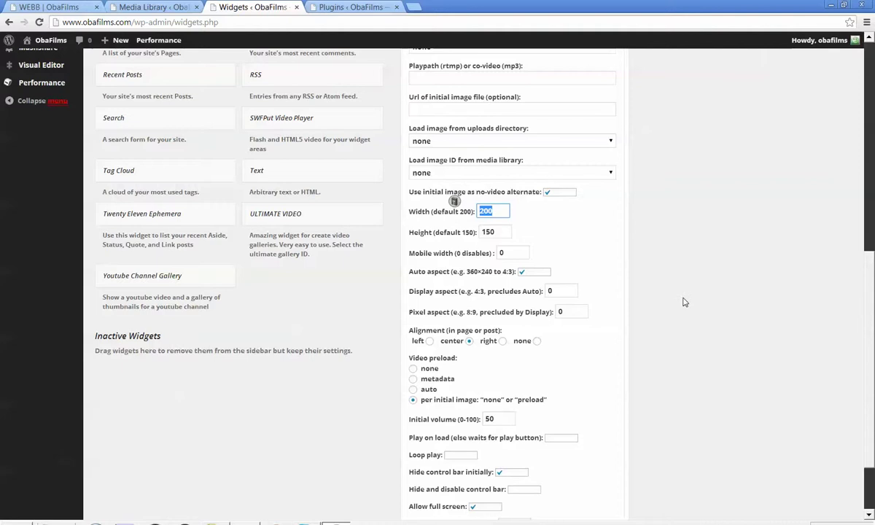
pyautogui.write('7')
pyautogui.doubleClick(502, 231)
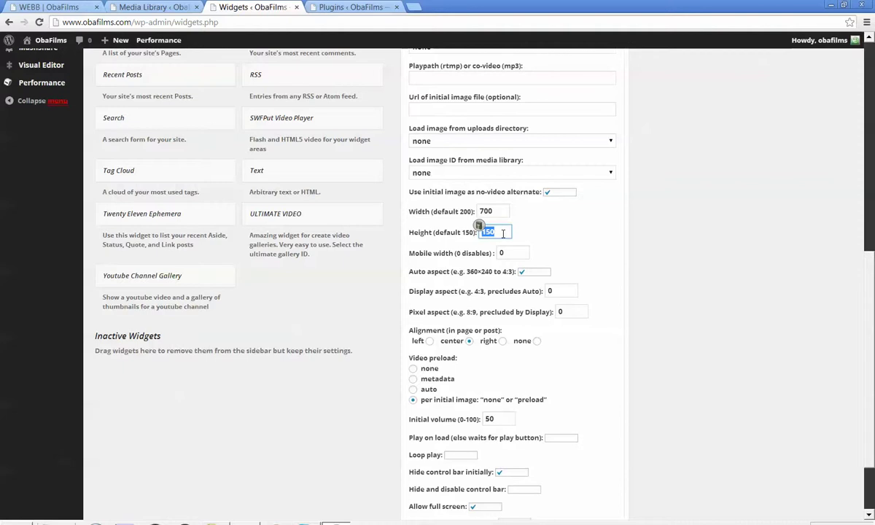
pyautogui.write('500')
pyautogui.click(435, 280)
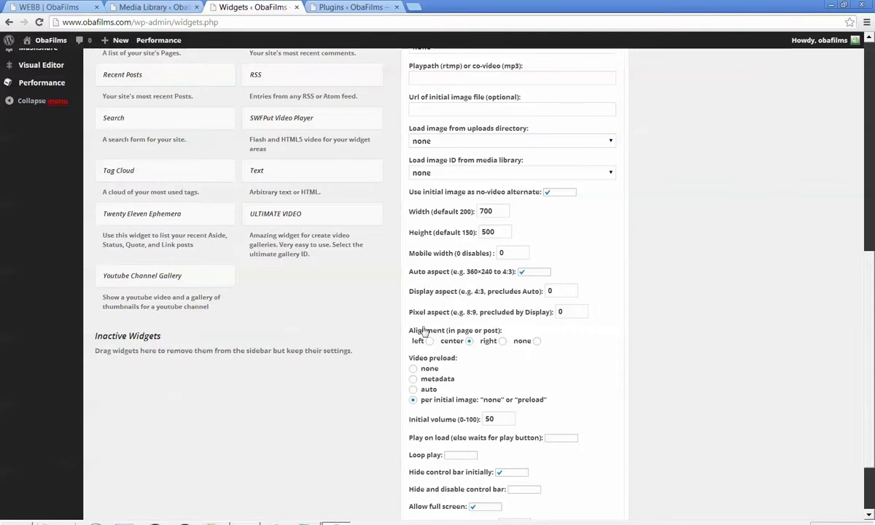
# - Enable Play on load and Loop play for the video player and save the widget
pyautogui.scroll(-2, 513, 386)
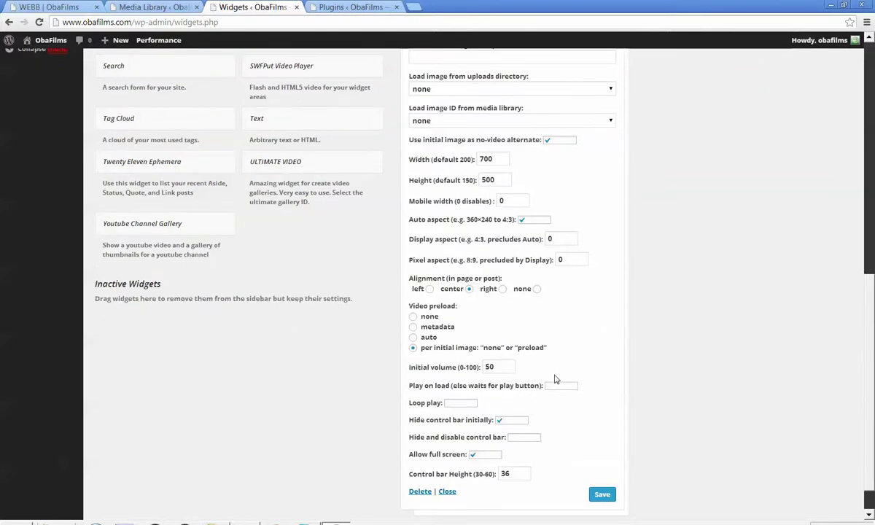
pyautogui.scroll(-1, 519, 355)
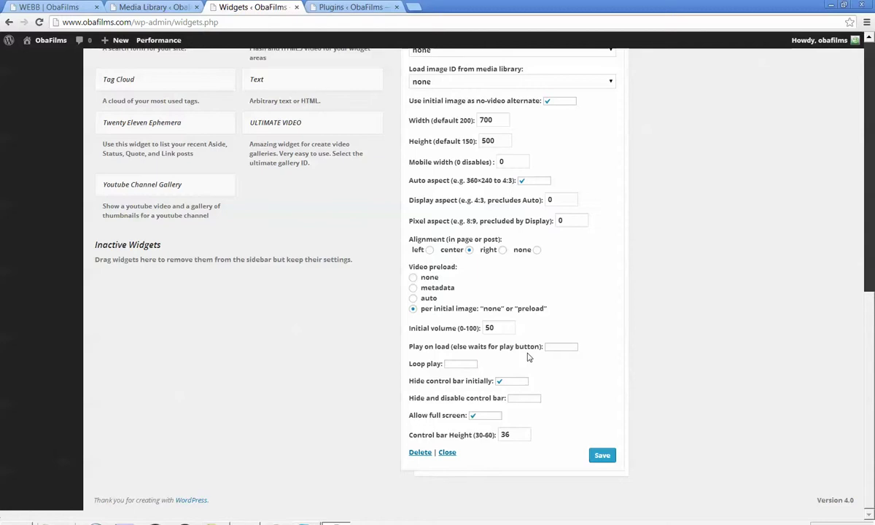
pyautogui.click(558, 348)
pyautogui.click(448, 363)
pyautogui.click(601, 456)
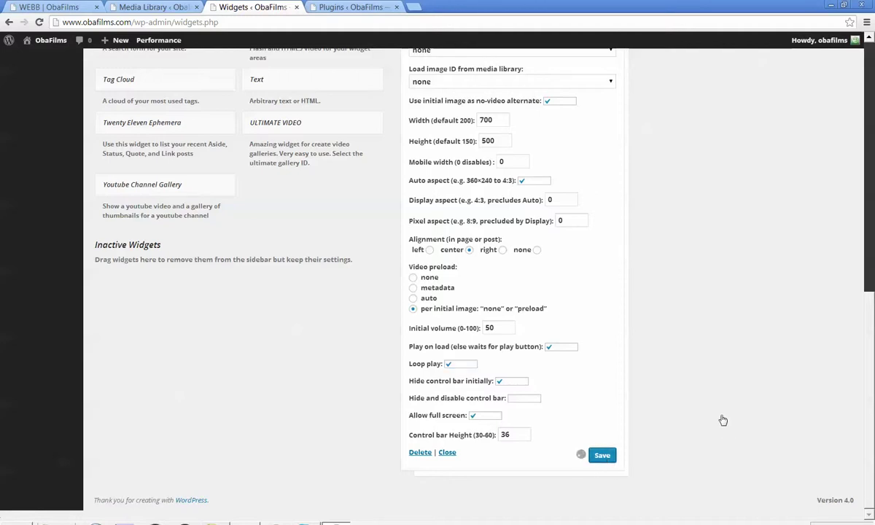
pyautogui.click(601, 455)
pyautogui.scroll(10, 20, 84)
# - Reload the WEBB page of the site and examine the video player in its footer
pyautogui.click(44, 6)
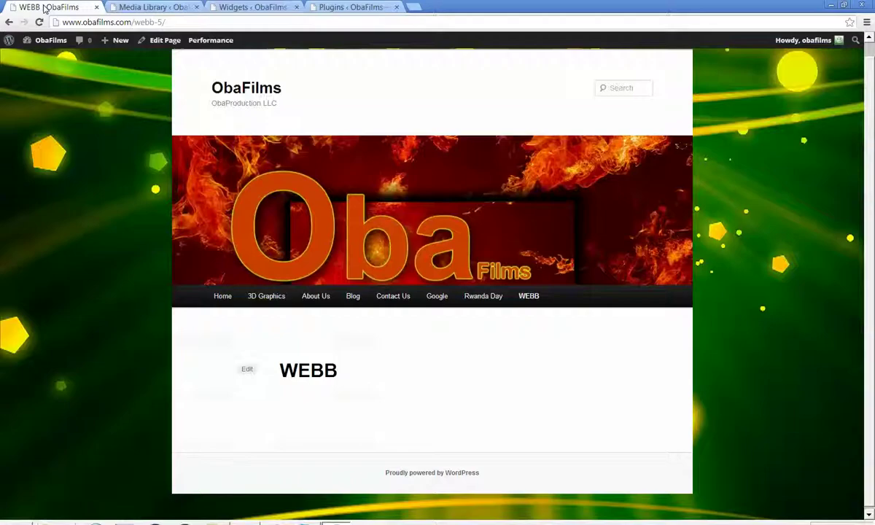
pyautogui.rightClick(718, 310)
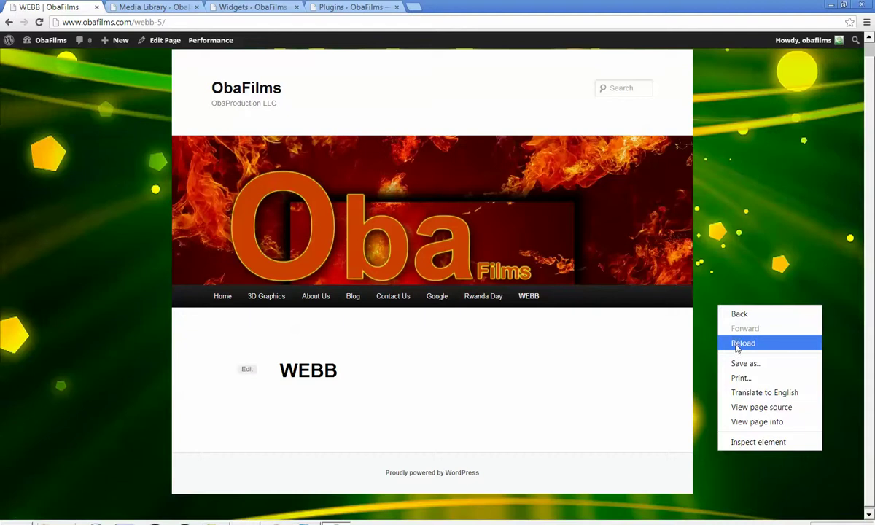
pyautogui.click(737, 342)
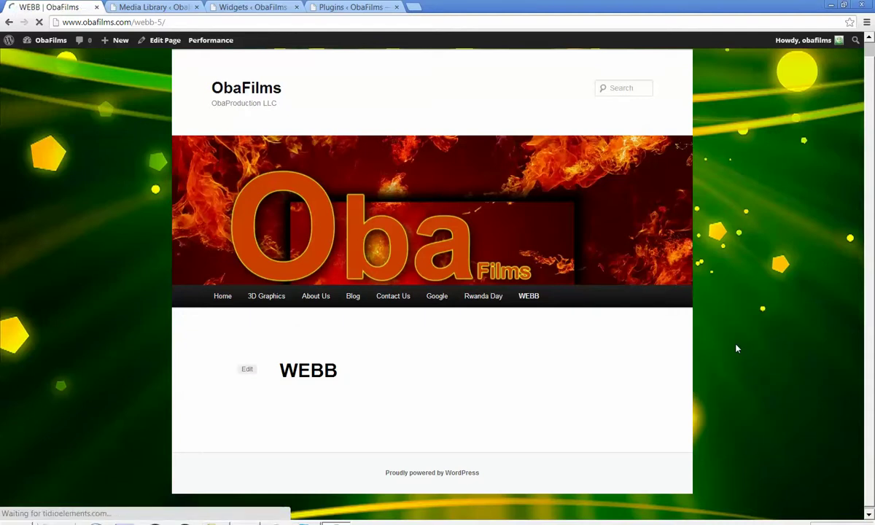
pyautogui.scroll(-2, 568, 440)
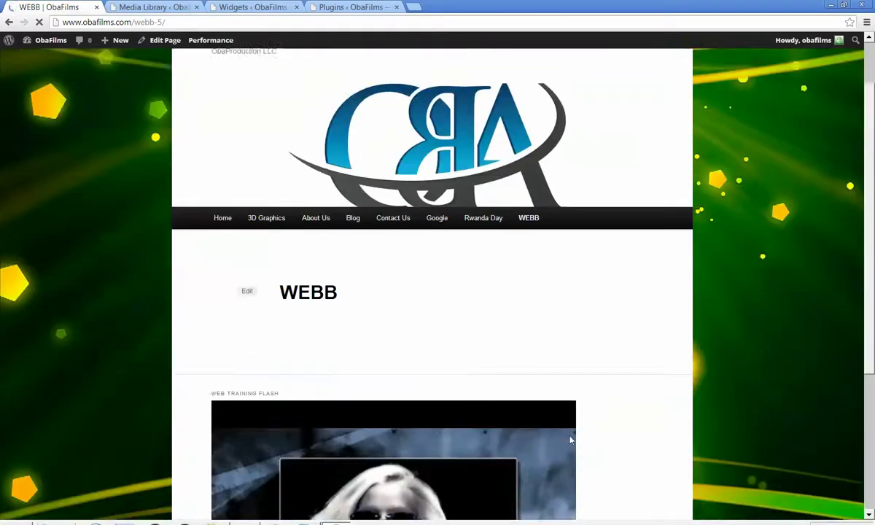
# - Watch the Web Training Flash video play in the WEBB page footer and close the advertisement overlay
pyautogui.scroll(-2, 571, 440)
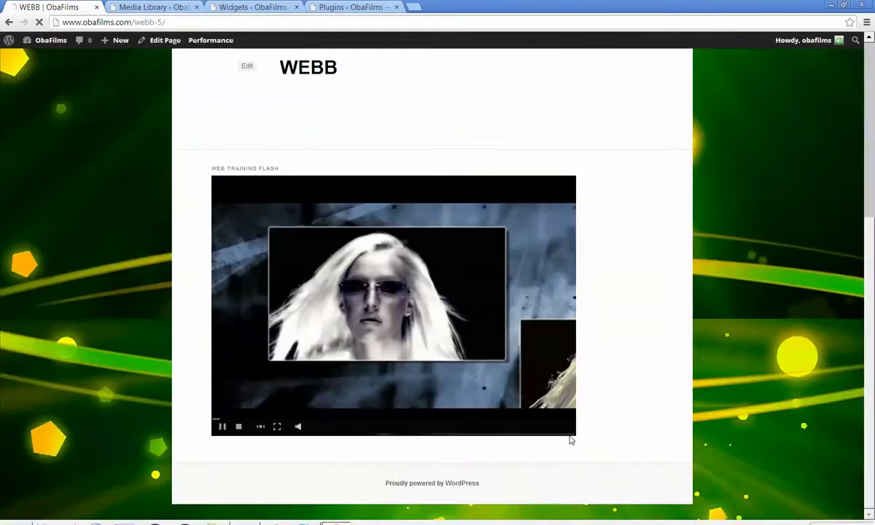
pyautogui.click(222, 427)
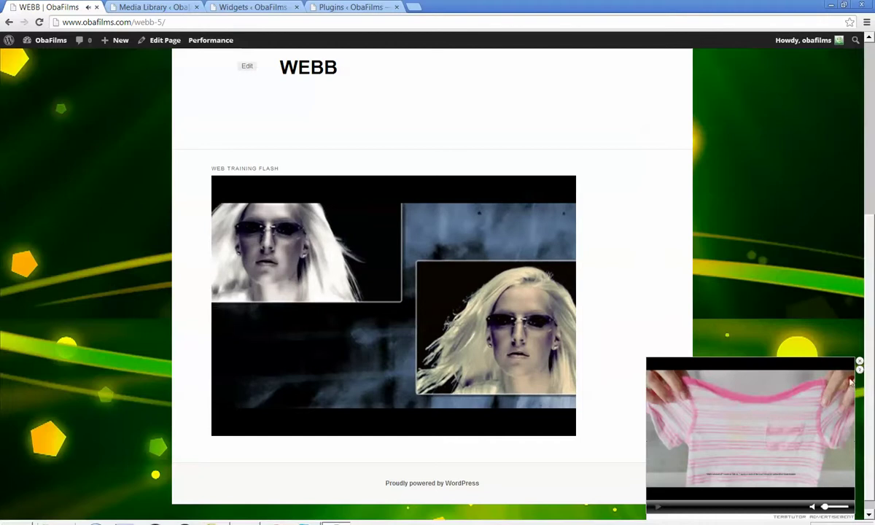
pyautogui.click(860, 361)
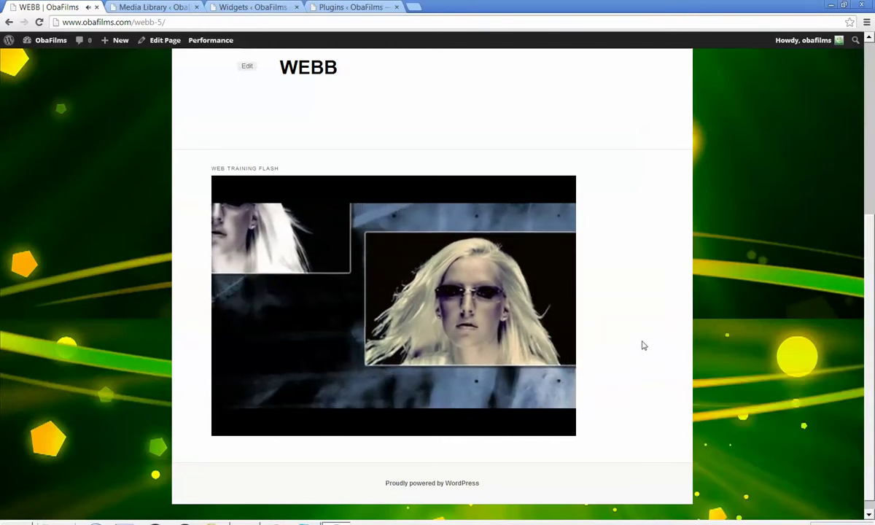
pyautogui.moveTo(417, 344)
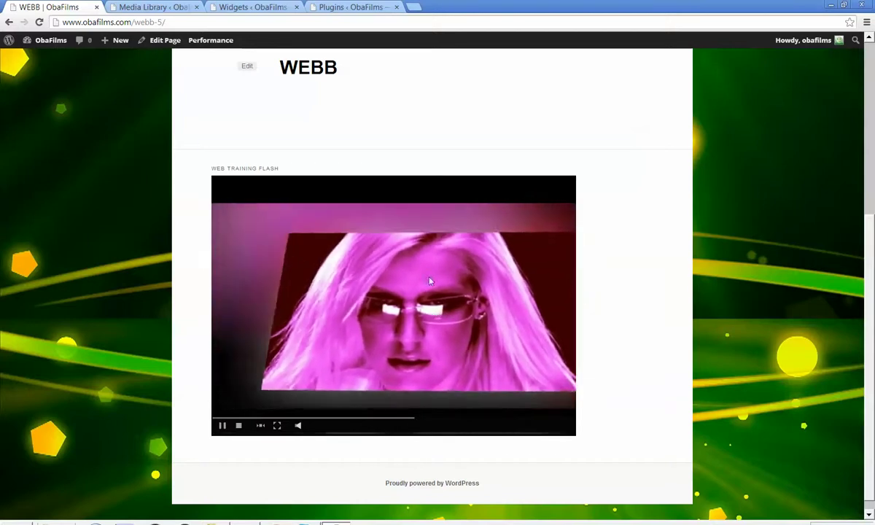
# - Disable Play on load and Loop play in the SWFPut Video Player widget and save it
pyautogui.click(273, 9)
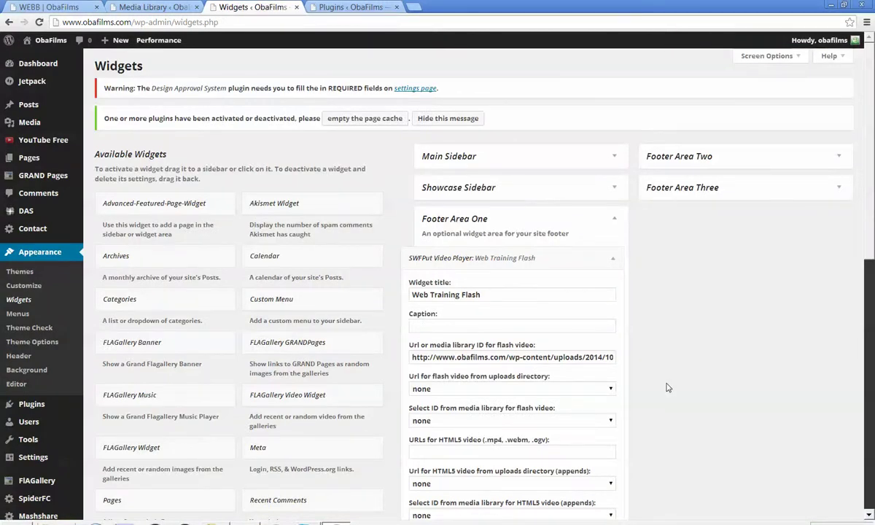
pyautogui.scroll(-10, 665, 387)
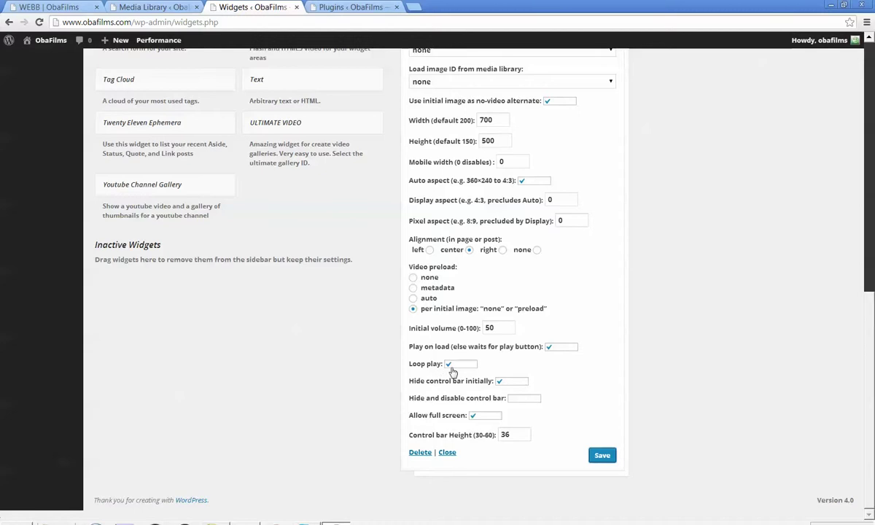
pyautogui.click(549, 348)
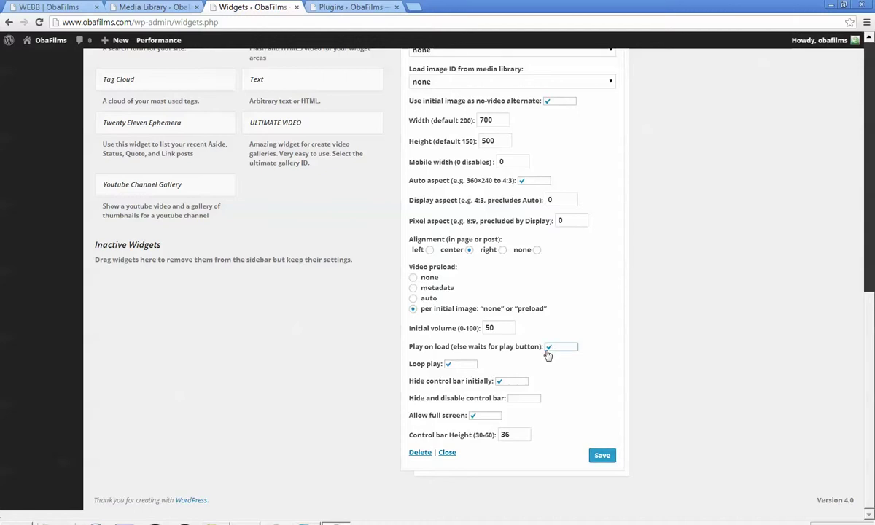
pyautogui.click(450, 364)
pyautogui.click(598, 456)
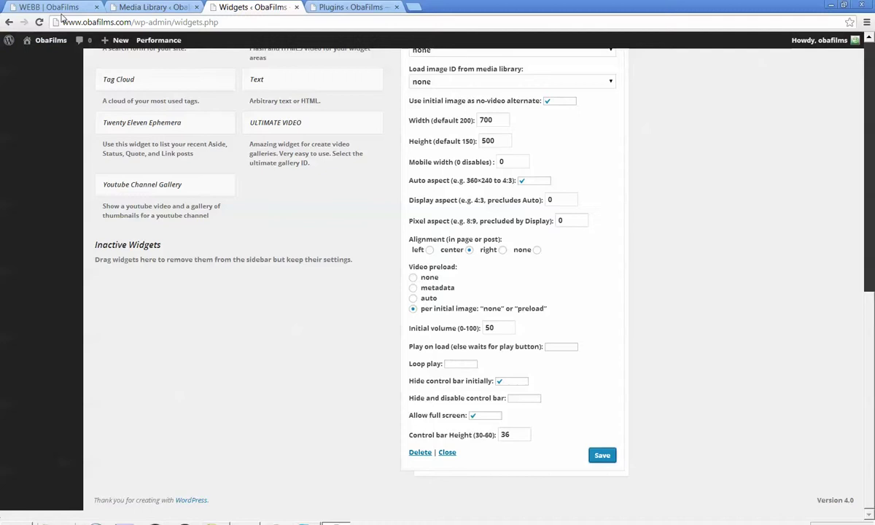
# - Reload the WEBB page, dismiss the alert, and manually start the footer video to check its playback
pyautogui.click(58, 9)
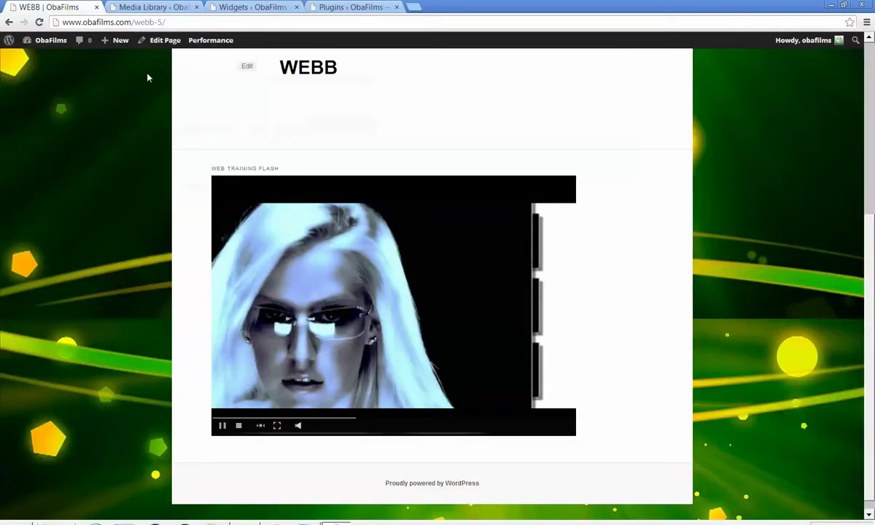
pyautogui.rightClick(677, 283)
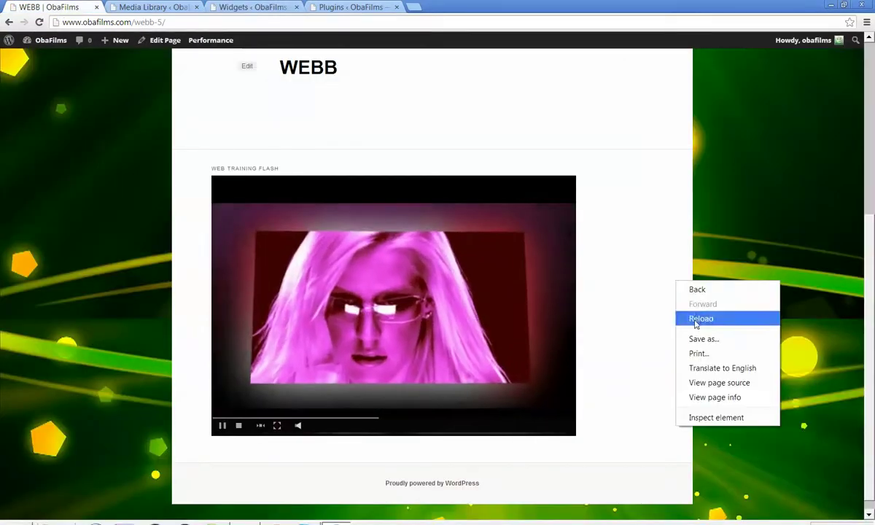
pyautogui.click(697, 319)
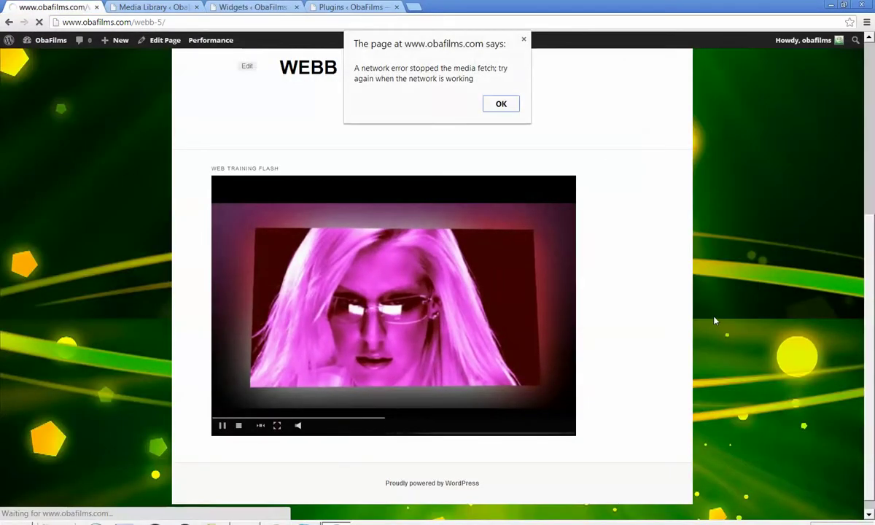
pyautogui.click(501, 106)
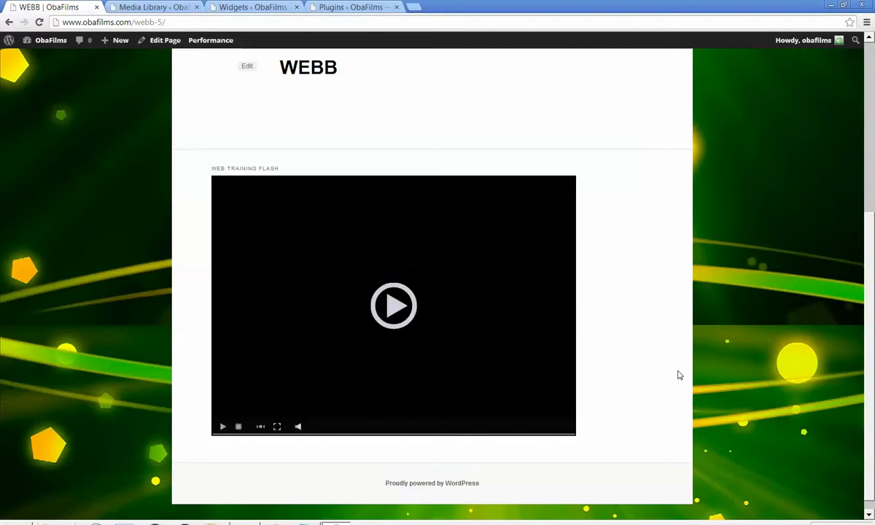
pyautogui.scroll(-1, 679, 375)
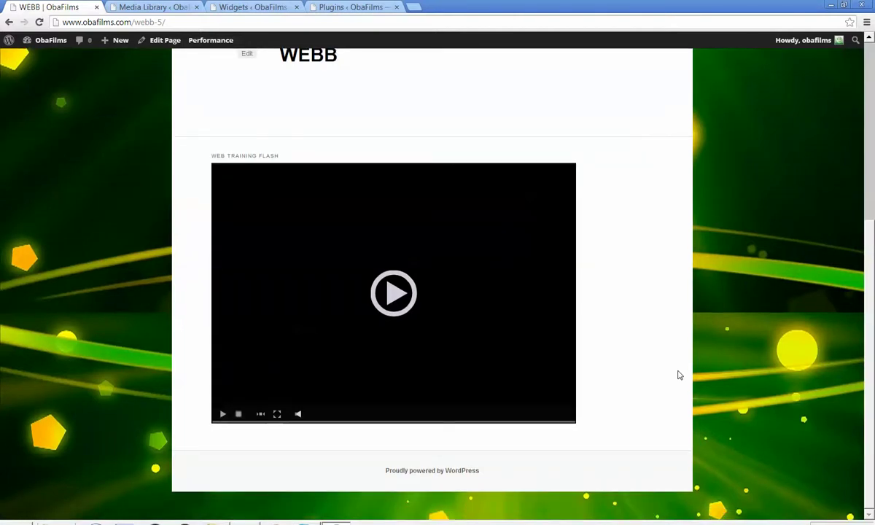
pyautogui.click(395, 298)
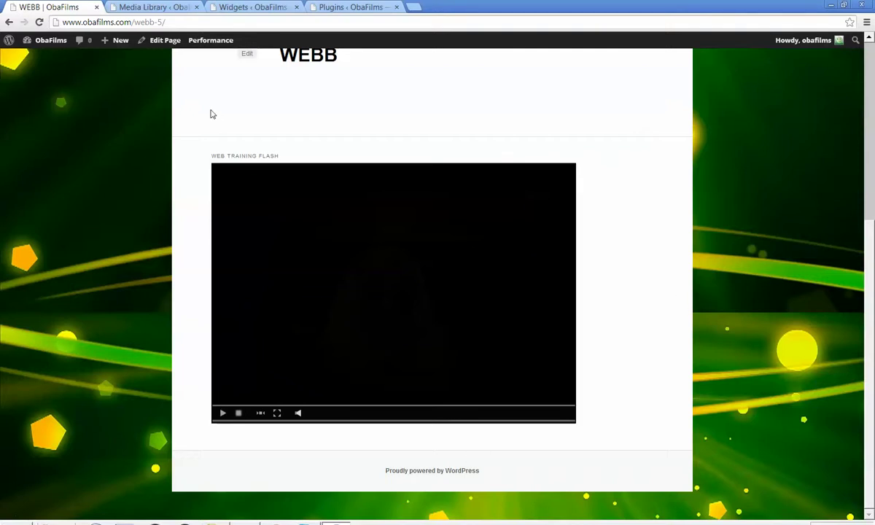
pyautogui.click(222, 413)
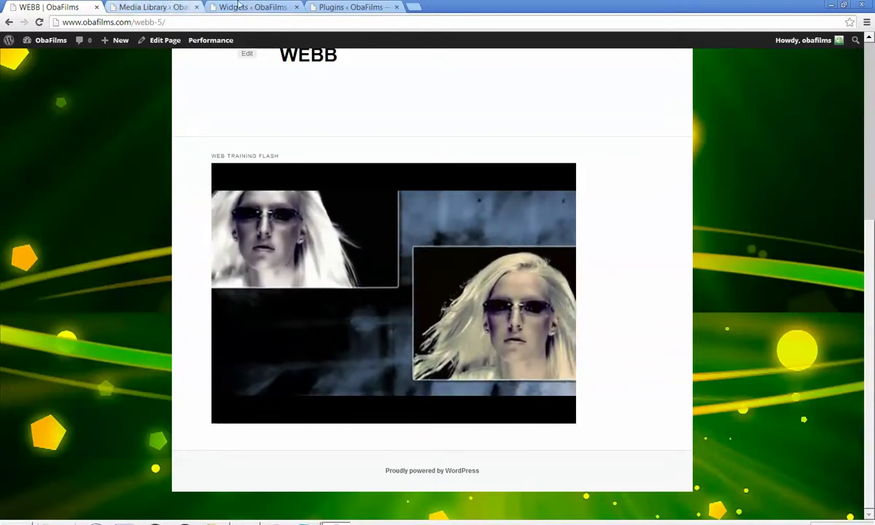
# - Enable Loop play in the SWFPut Video Player widget and save it
pyautogui.click(256, 7)
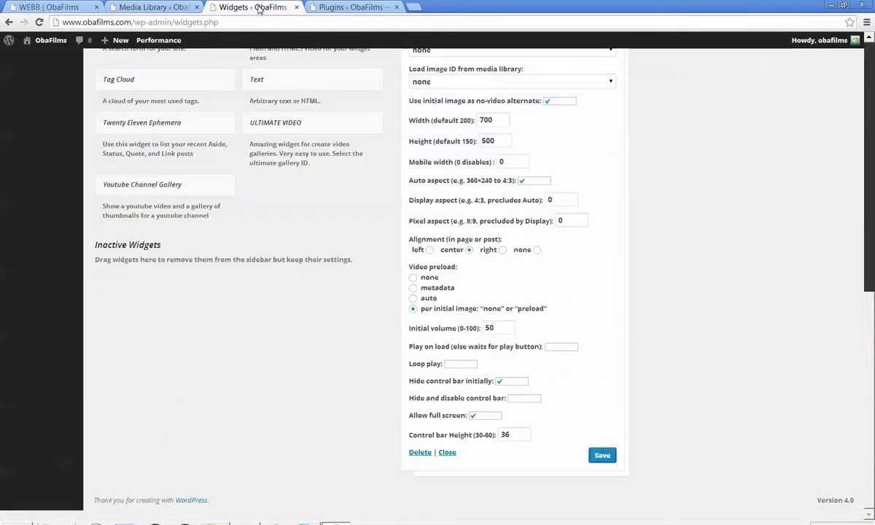
pyautogui.click(450, 364)
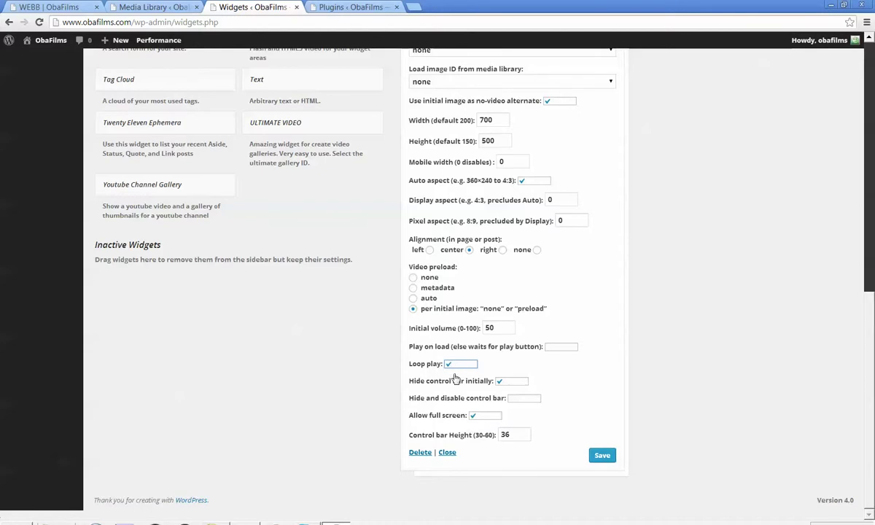
pyautogui.click(602, 456)
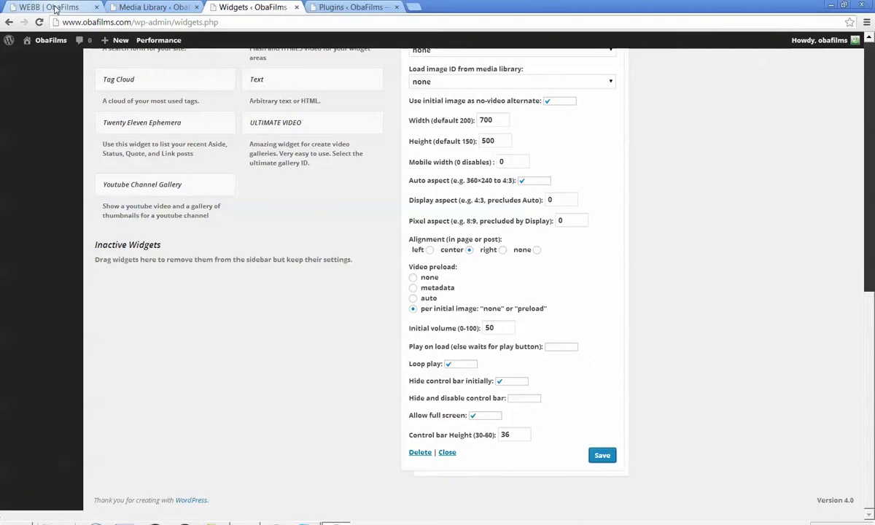
# - Play the footer video on the WEBB page, then reopen the page from the site navigation and dismiss the alert
pyautogui.click(55, 9)
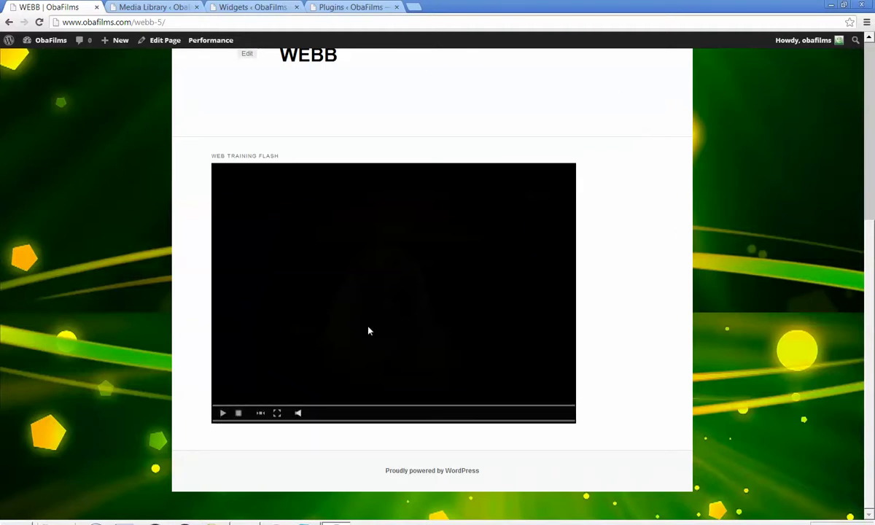
pyautogui.click(222, 413)
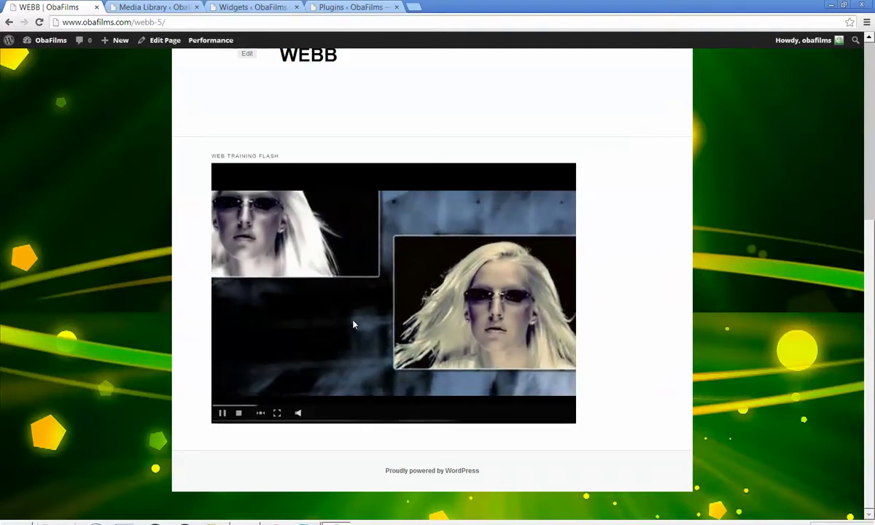
pyautogui.scroll(4, 488, 386)
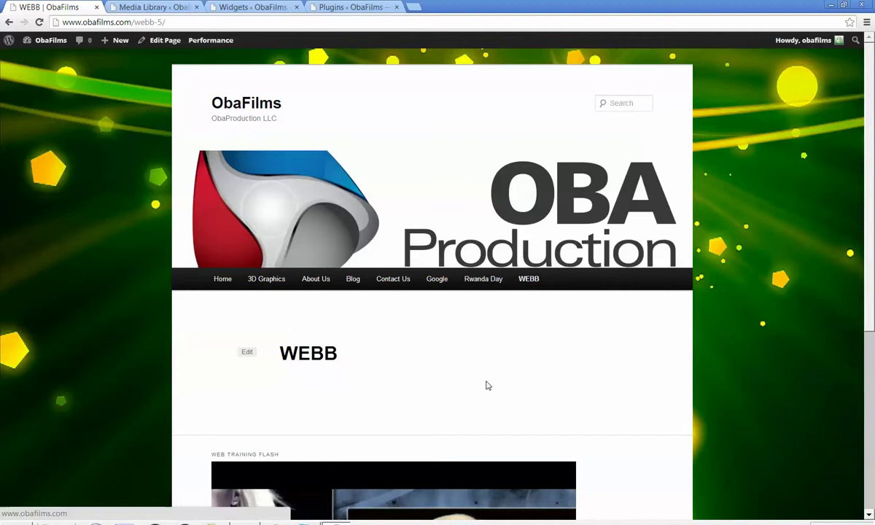
pyautogui.click(529, 280)
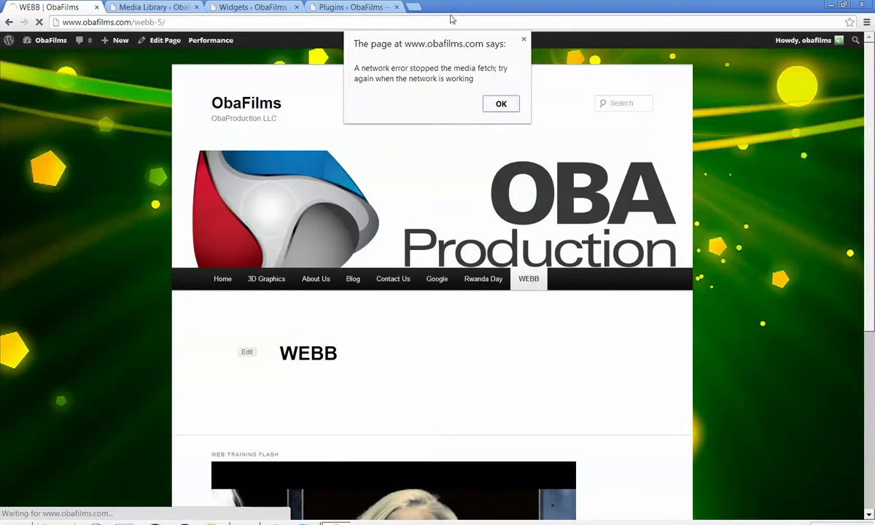
pyautogui.click(492, 104)
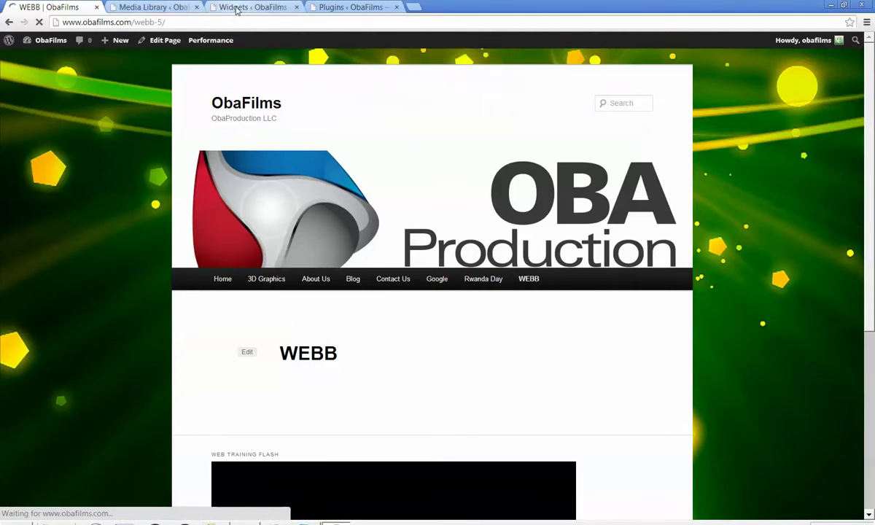
# - Enable Play on load in the SWFPut Video Player widget and save it
pyautogui.click(235, 9)
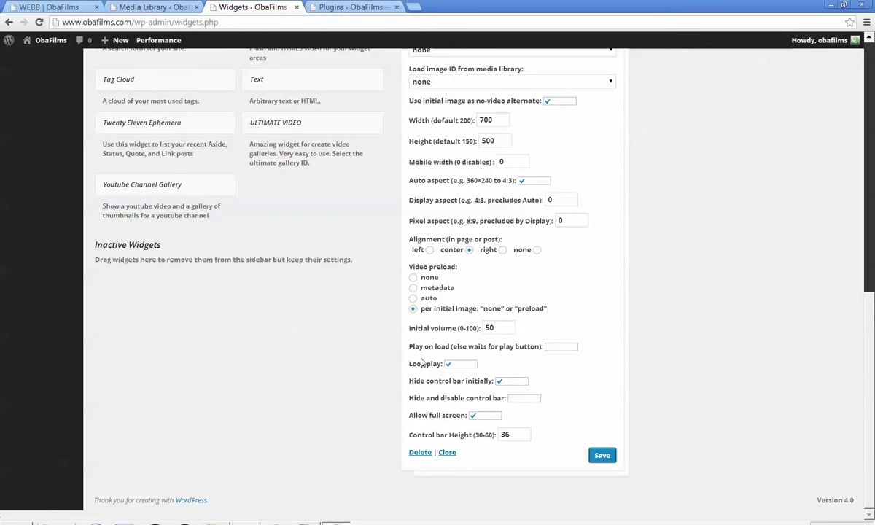
pyautogui.click(554, 348)
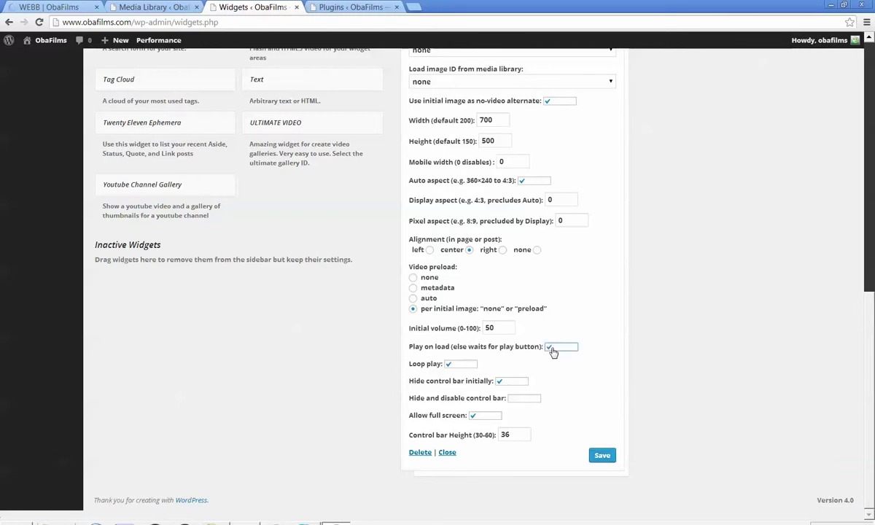
pyautogui.click(603, 457)
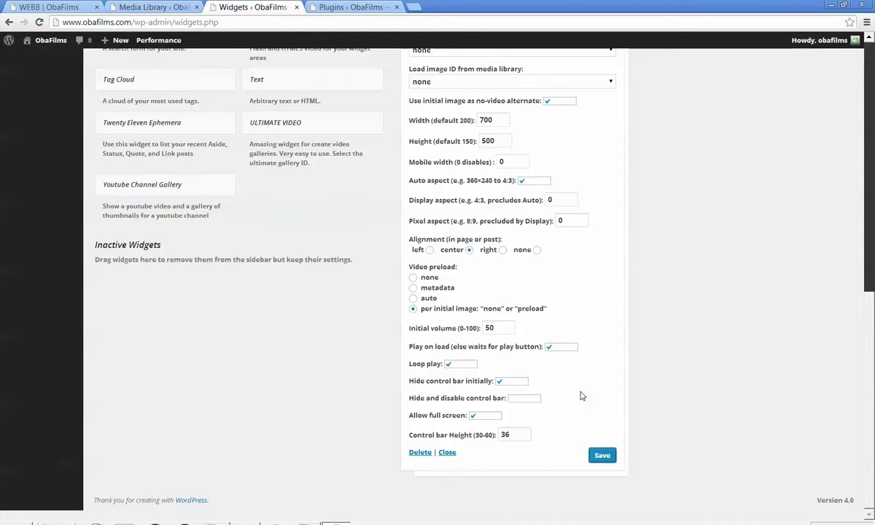
# - Collapse the settings of the SWFPut Video Player widget in Footer Area One
pyautogui.scroll(10, 582, 396)
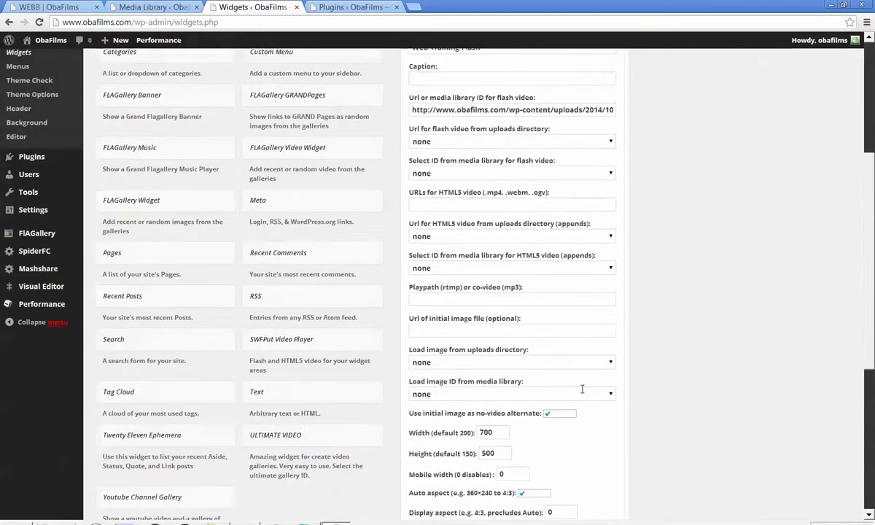
pyautogui.scroll(2, 585, 394)
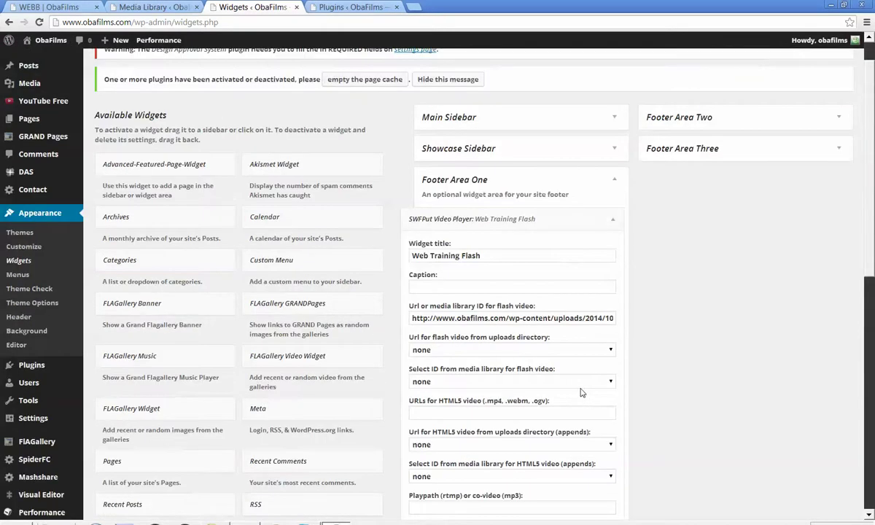
pyautogui.click(614, 223)
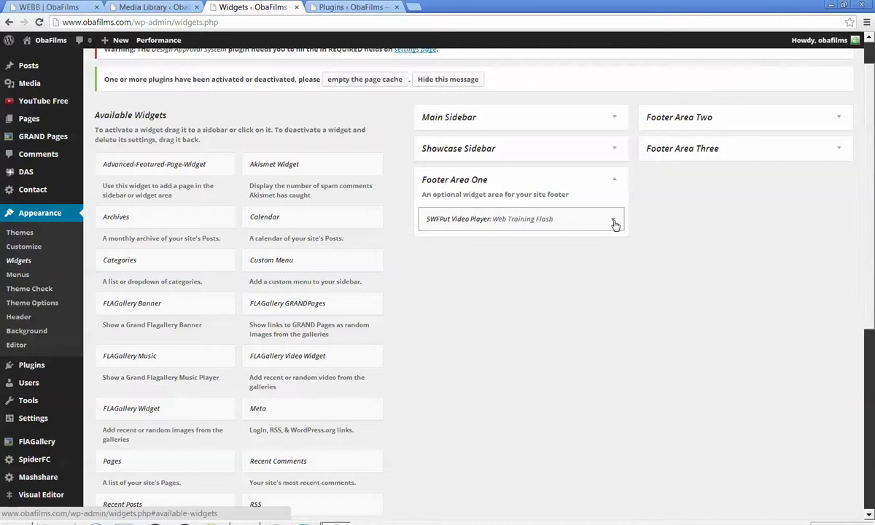
pyautogui.click(614, 223)
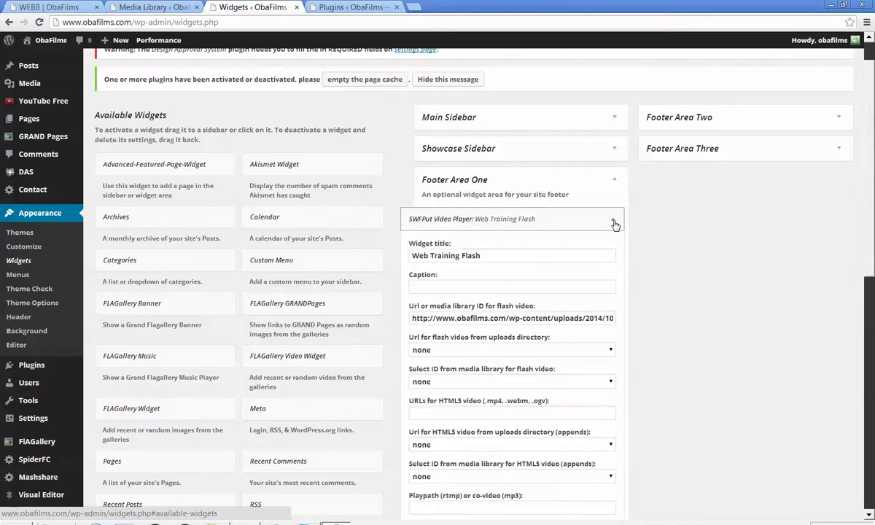
pyautogui.click(613, 223)
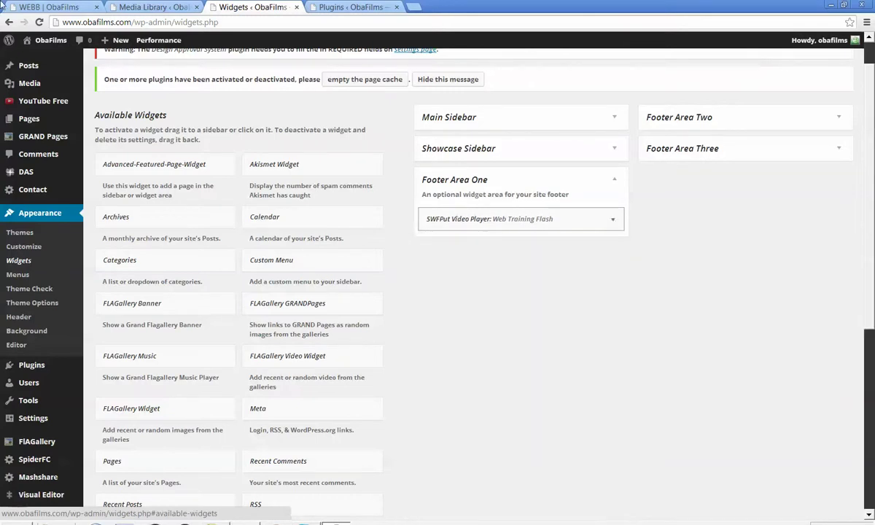
# - Reload the WEBB page and check the footer video's automatic playback and player controls
pyautogui.click(47, 6)
pyautogui.scroll(-2, 615, 350)
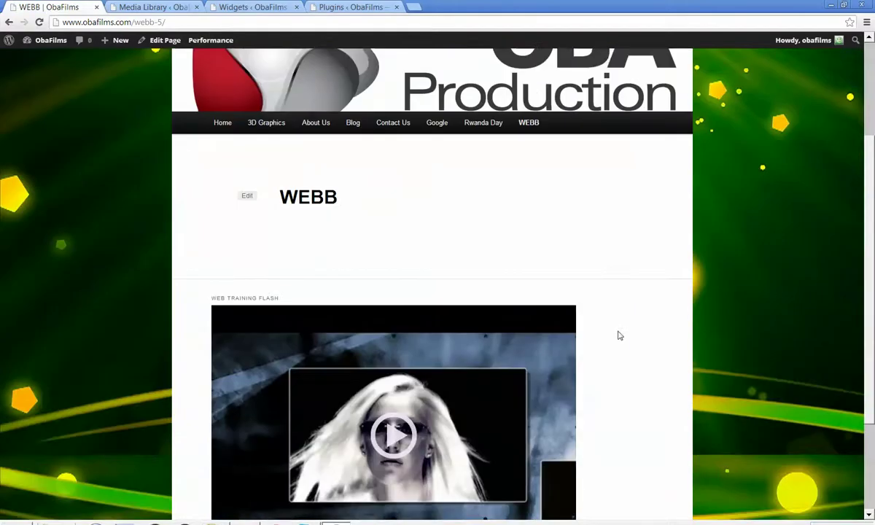
pyautogui.rightClick(649, 260)
pyautogui.click(672, 292)
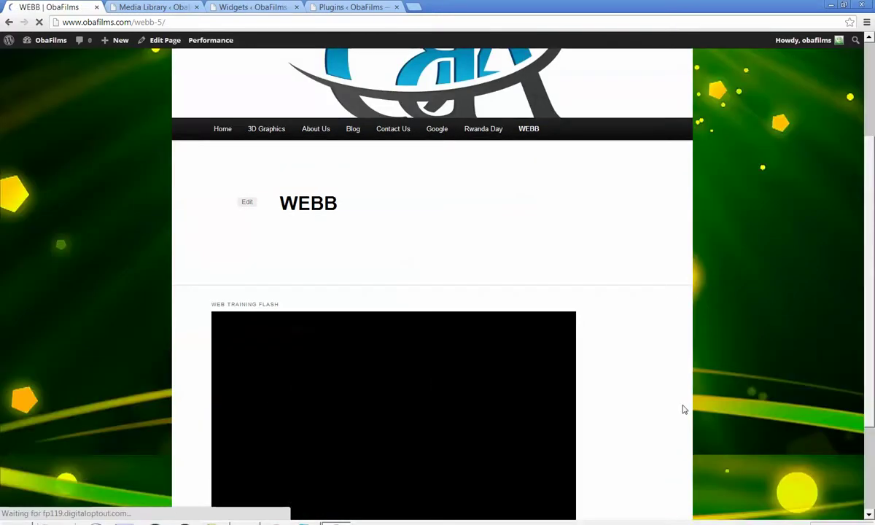
pyautogui.scroll(-1, 684, 409)
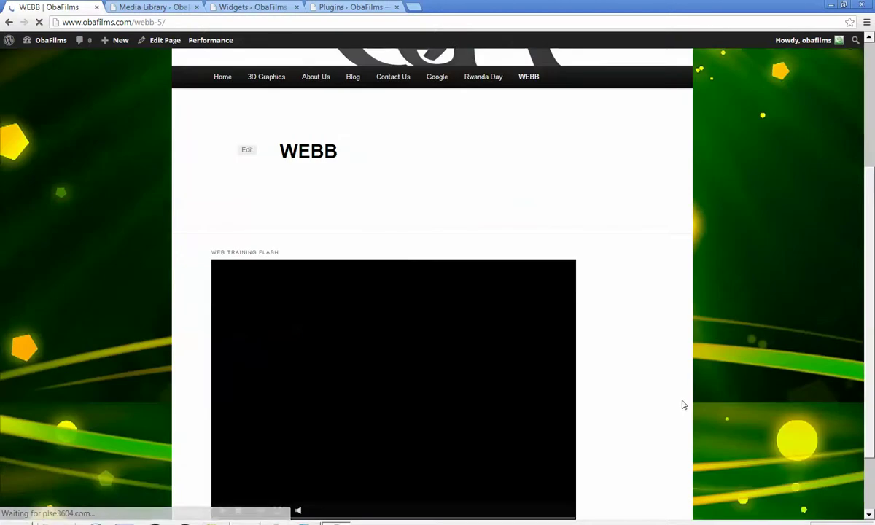
pyautogui.scroll(-2, 684, 405)
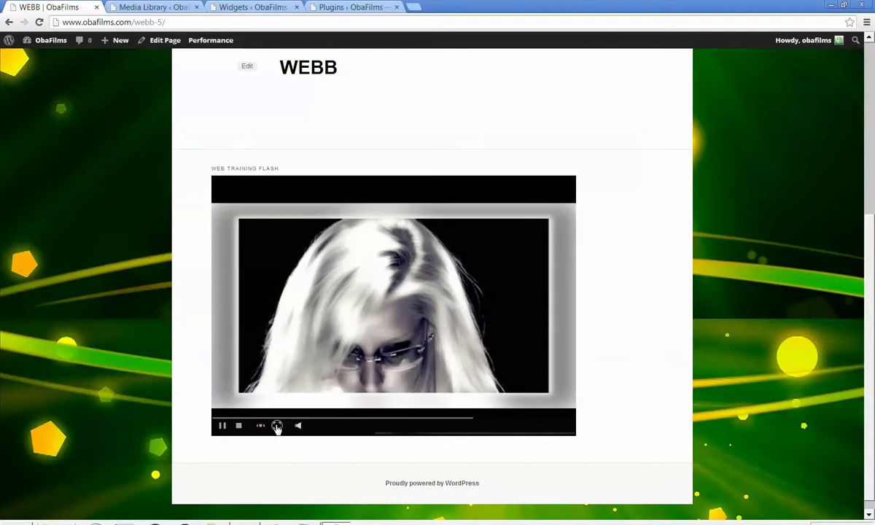
# - View the WEBB page's footer video in full screen twice, exiting each time, and watch its looped playback on the page
pyautogui.click(277, 427)
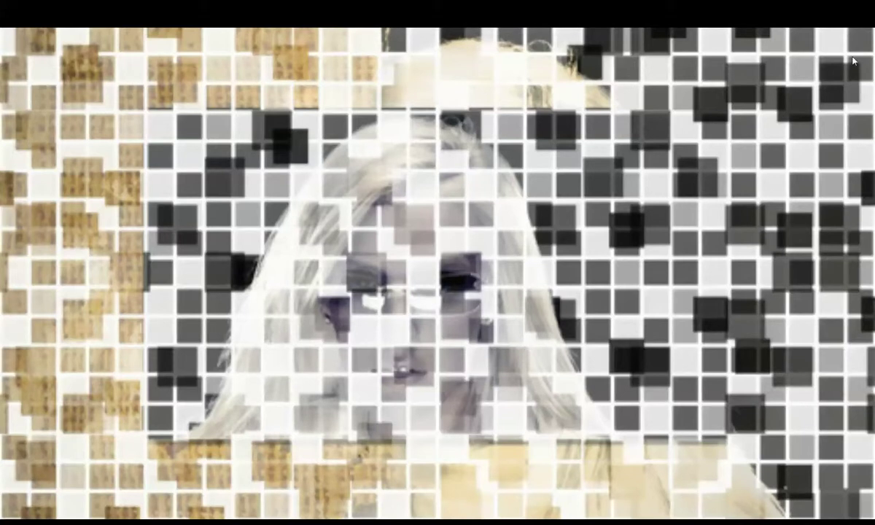
pyautogui.press('Escape')
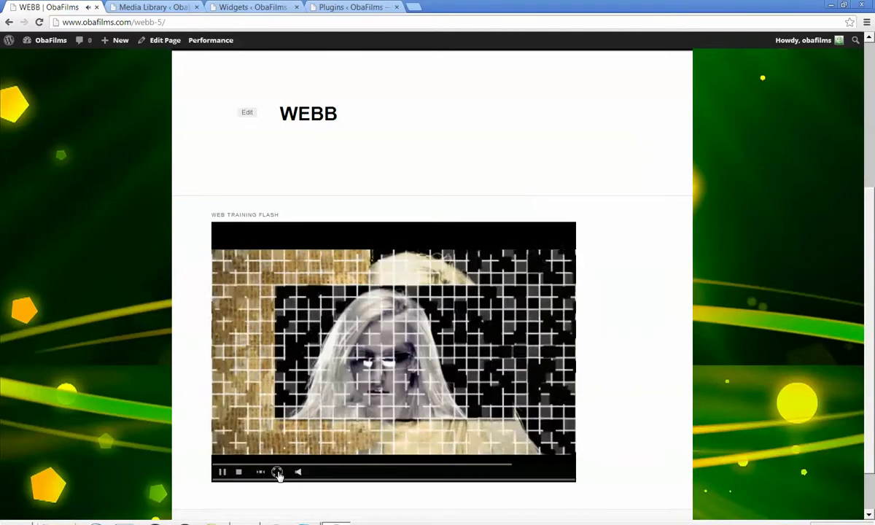
pyautogui.click(277, 476)
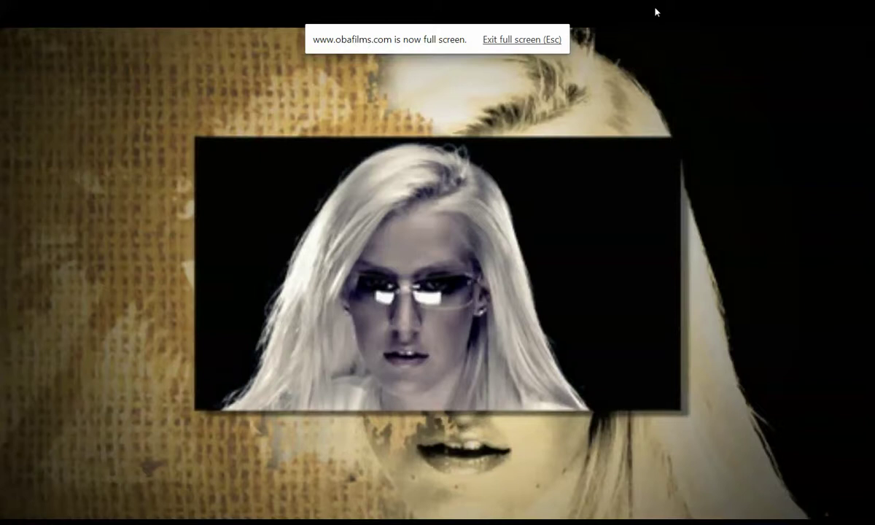
pyautogui.press('Escape')
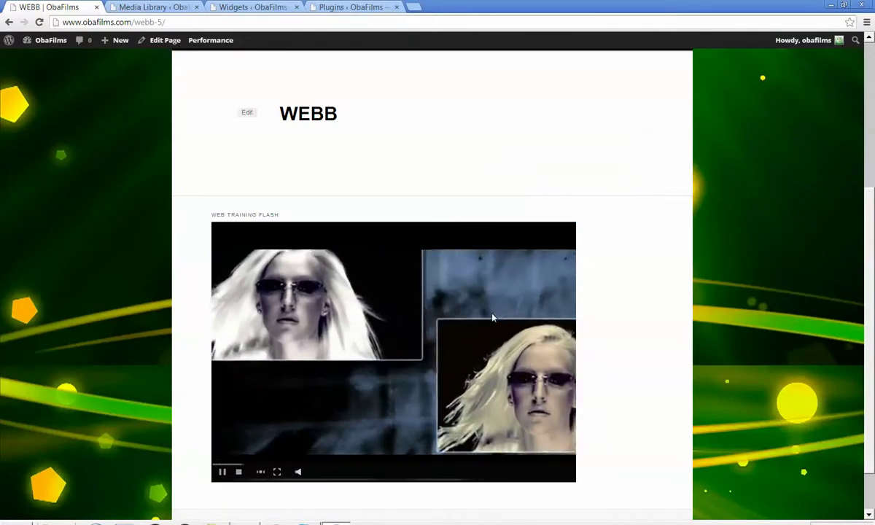
pyautogui.scroll(3, 492, 318)
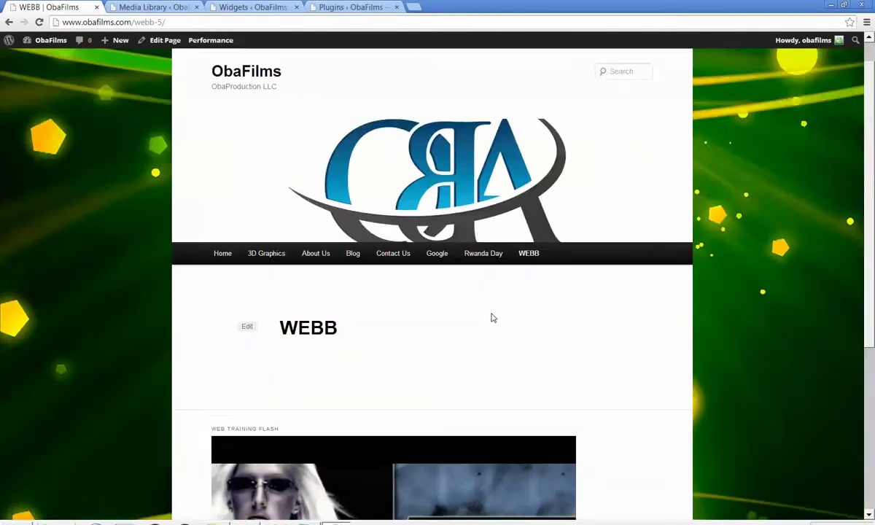
pyautogui.scroll(-4, 492, 318)
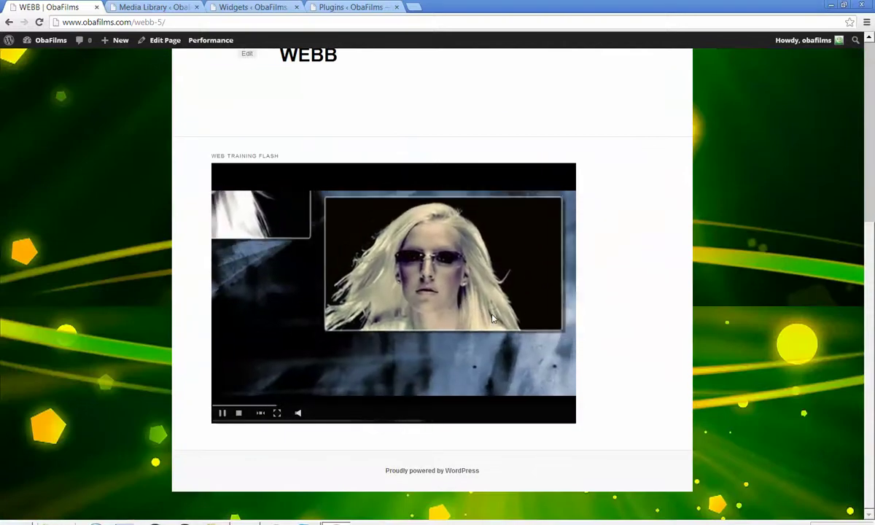
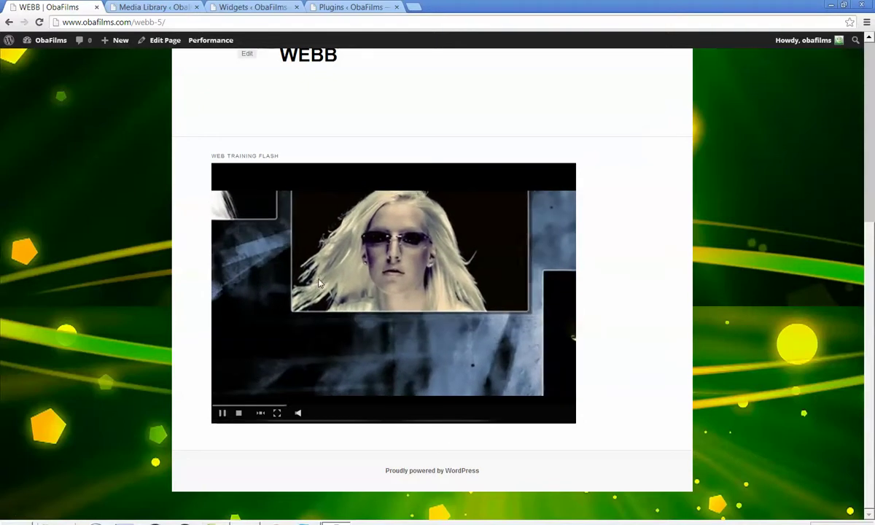
pyautogui.scroll(3, 370, 323)
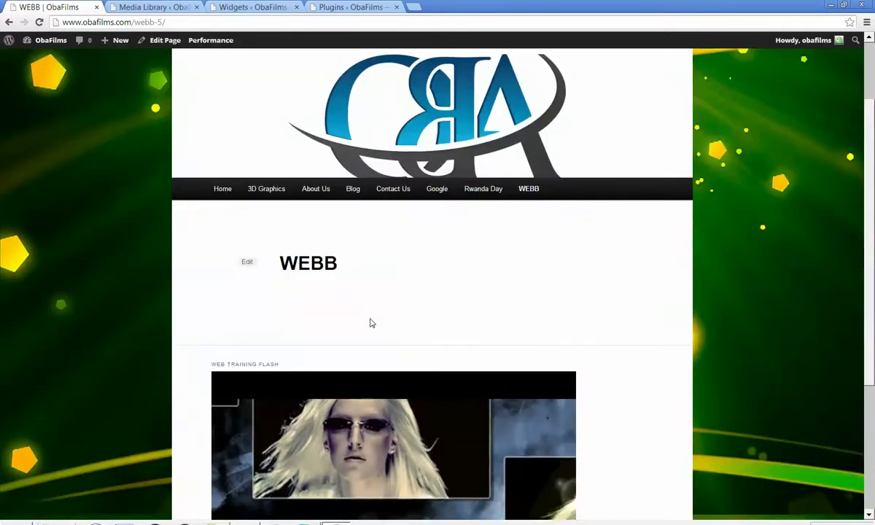
pyautogui.scroll(-3, 370, 323)
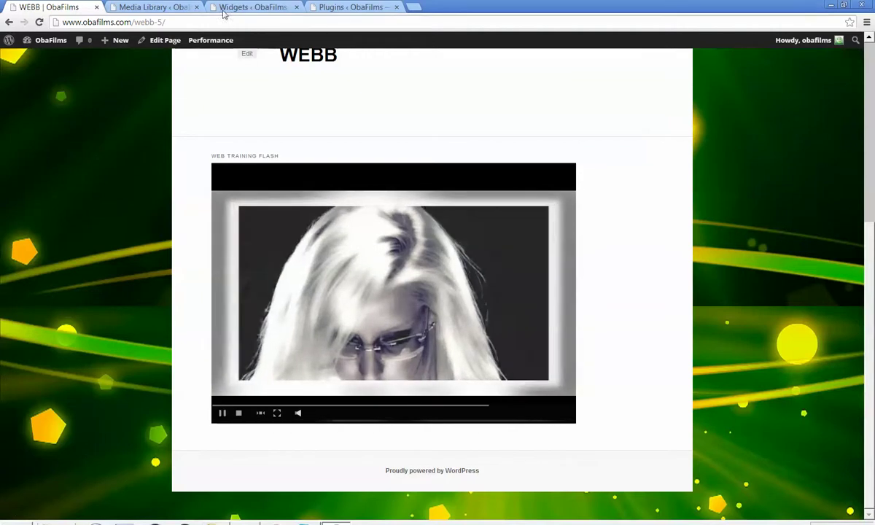
# - Close the video's attachment details in the Media Library and review the SWFPut entry among the installed plugins
pyautogui.click(170, 6)
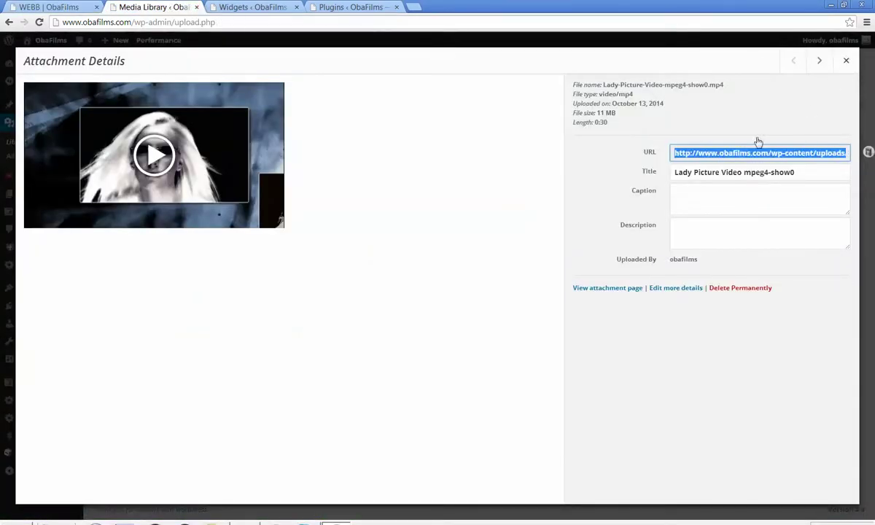
pyautogui.press('Escape')
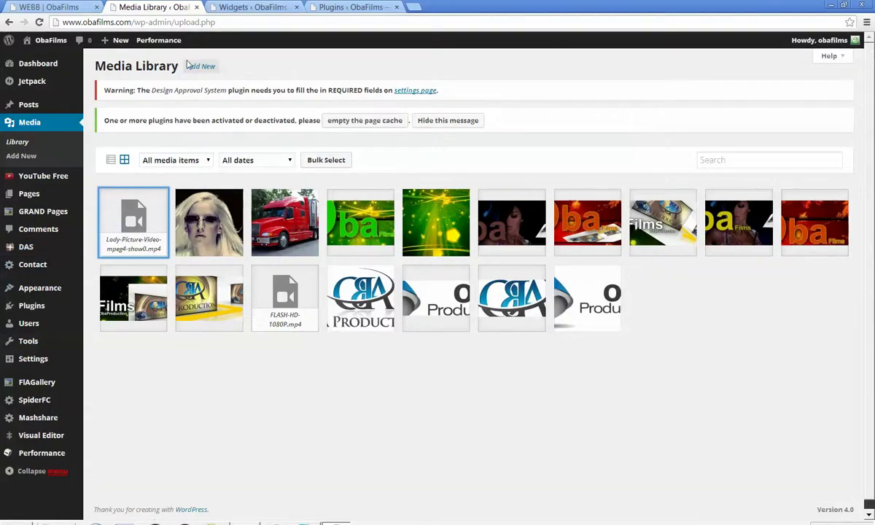
pyautogui.click(240, 7)
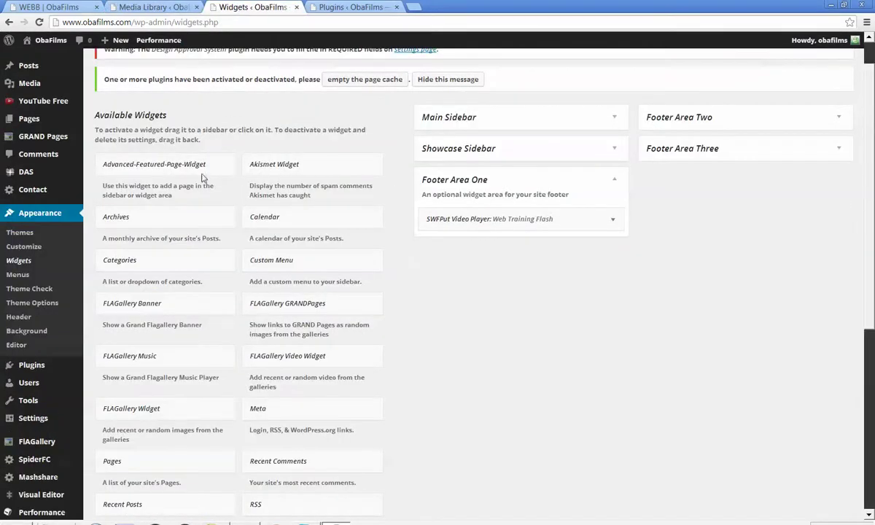
pyautogui.click(331, 8)
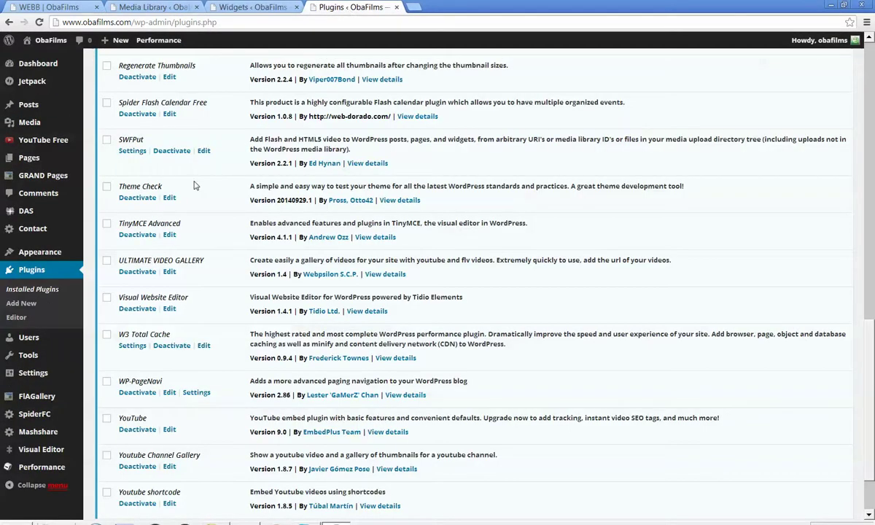
pyautogui.scroll(1, 80, 241)
pyautogui.scroll(-2, 58, 269)
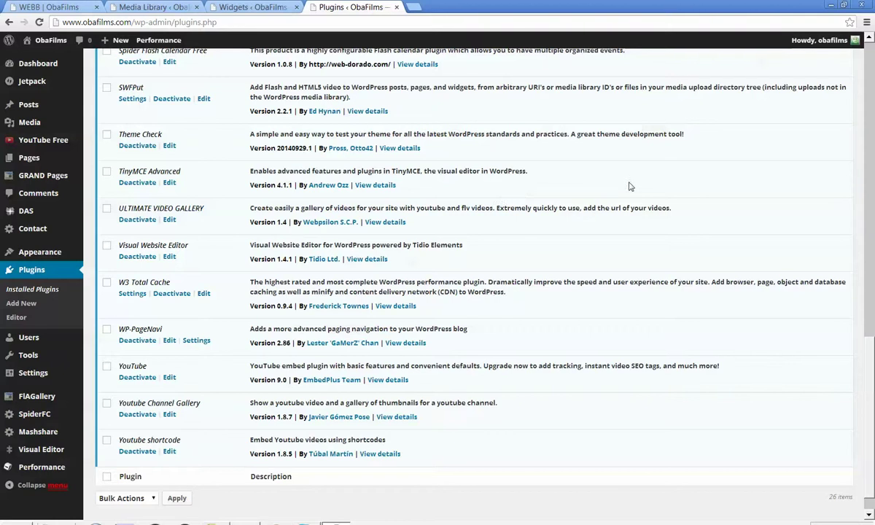
pyautogui.scroll(3, 630, 183)
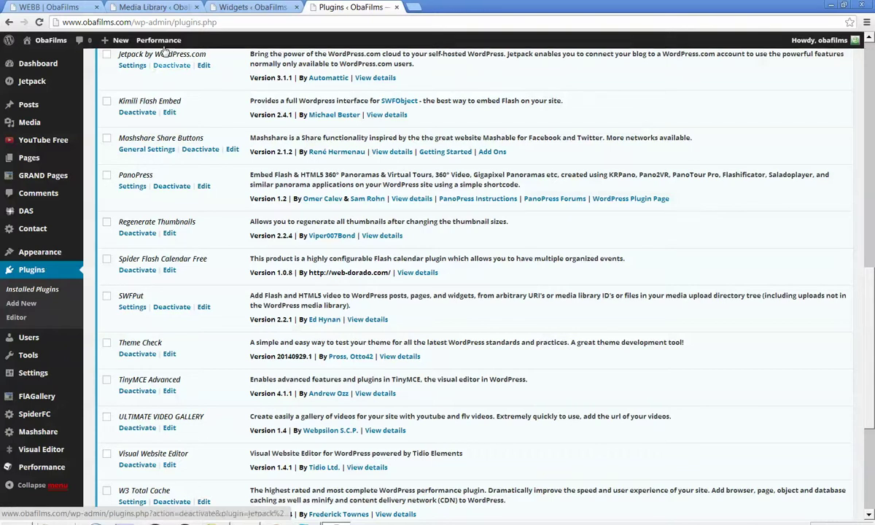
# - Look over the available widgets for SWFPut Video Player, and return to the list of installed plugins
pyautogui.click(233, 7)
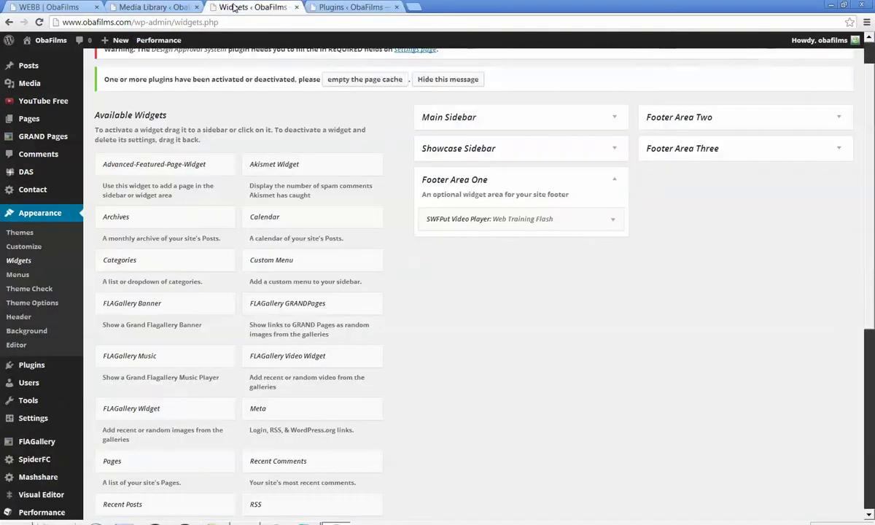
pyautogui.scroll(-5, 452, 343)
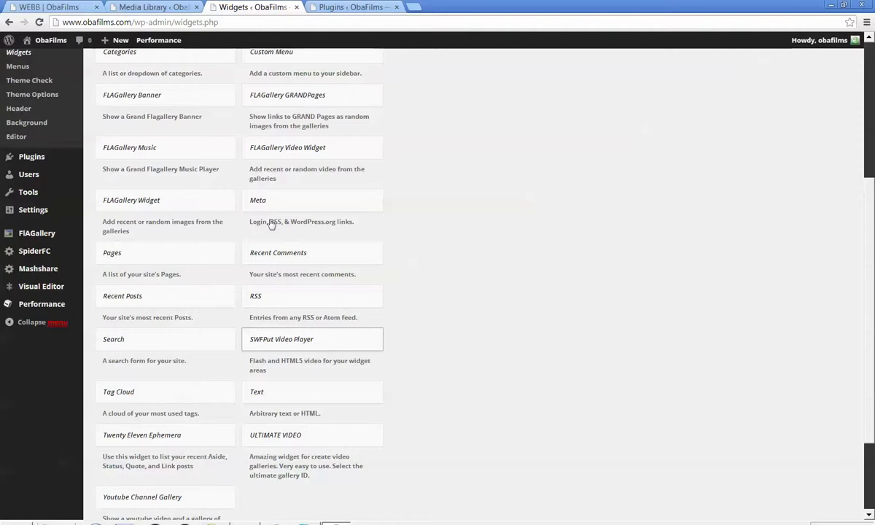
pyautogui.click(333, 9)
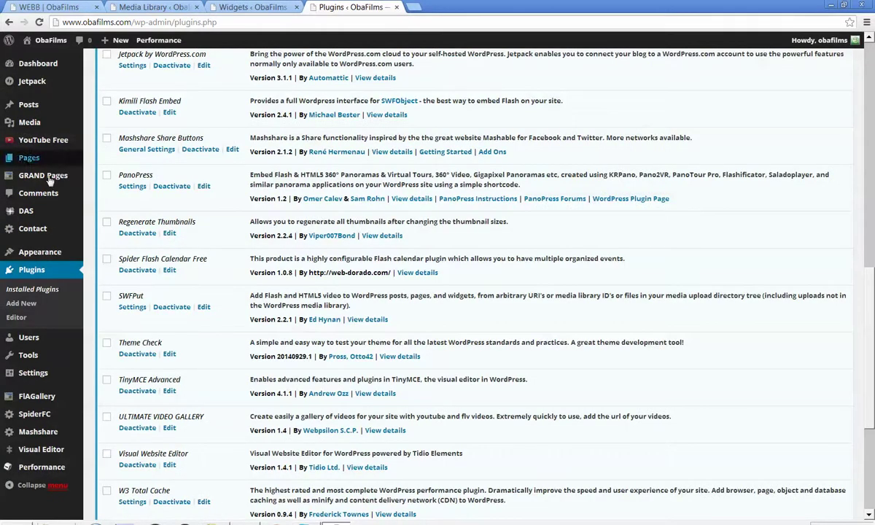
pyautogui.click(22, 300)
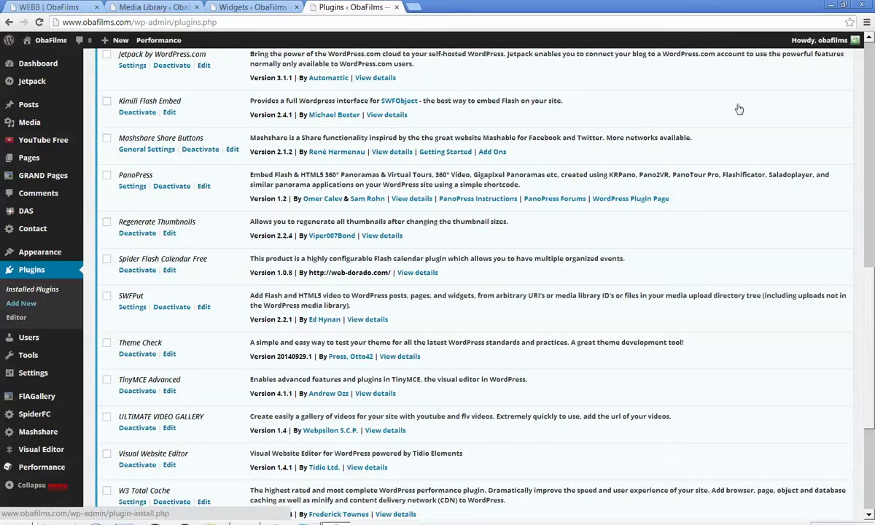
# - Expand the Showcase Sidebar and Main Sidebar, and move the Web Training Flash SWFPut Video Player widget from Footer Area One to Main Sidebar
pyautogui.click(257, 9)
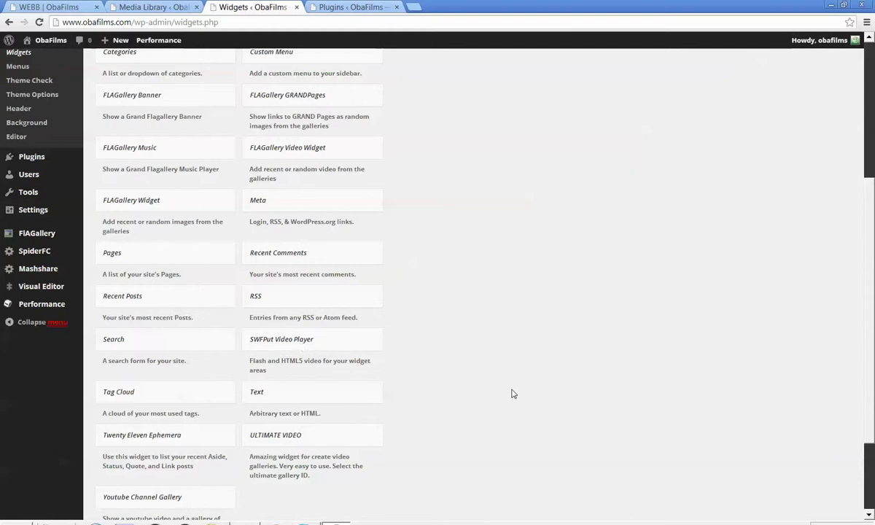
pyautogui.scroll(2, 514, 394)
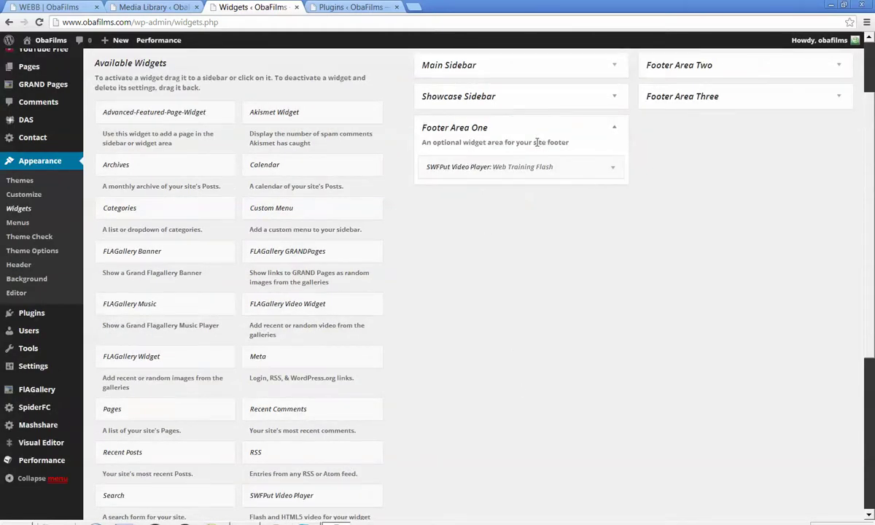
pyautogui.scroll(1, 536, 142)
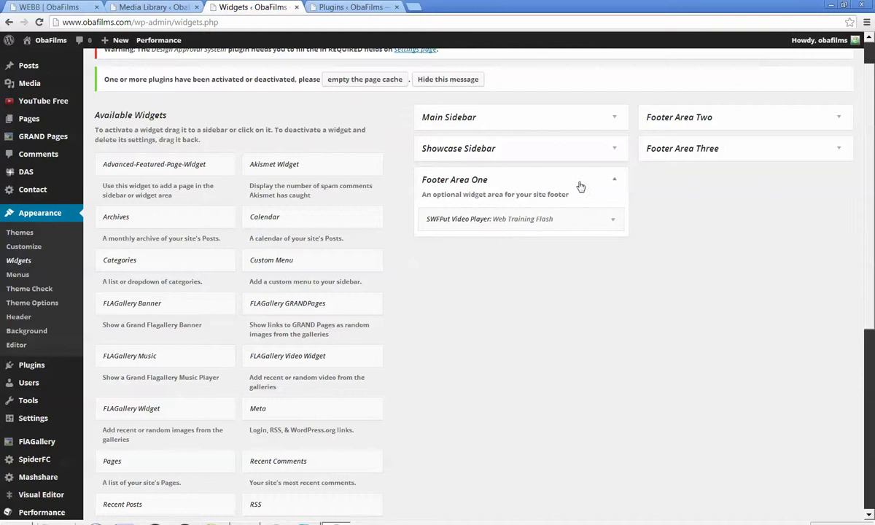
pyautogui.click(615, 152)
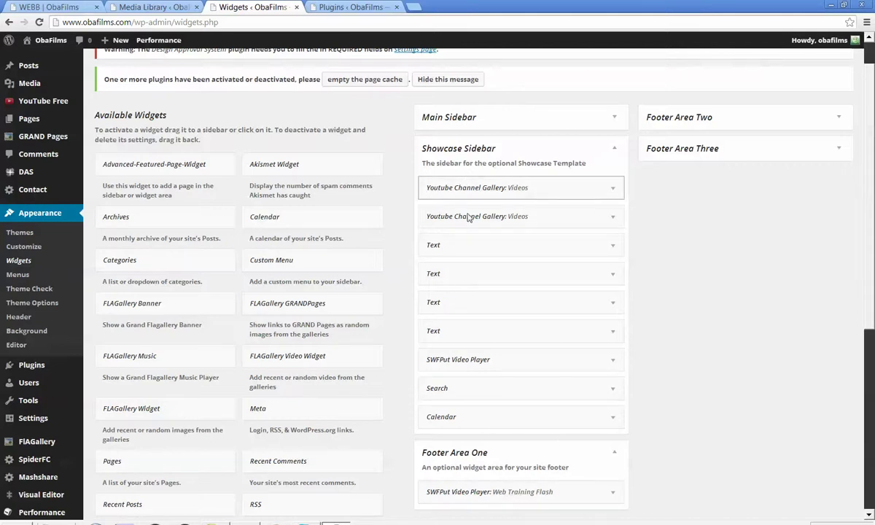
pyautogui.moveTo(474, 495)
pyautogui.mouseDown()
pyautogui.moveTo(453, 386)
pyautogui.moveTo(453, 428)
pyautogui.moveTo(485, 493)
pyautogui.mouseUp()
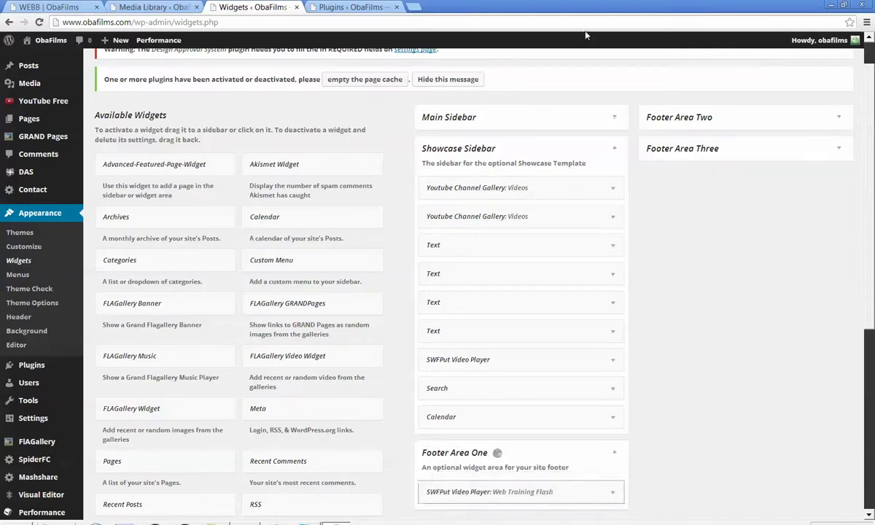
pyautogui.click(611, 119)
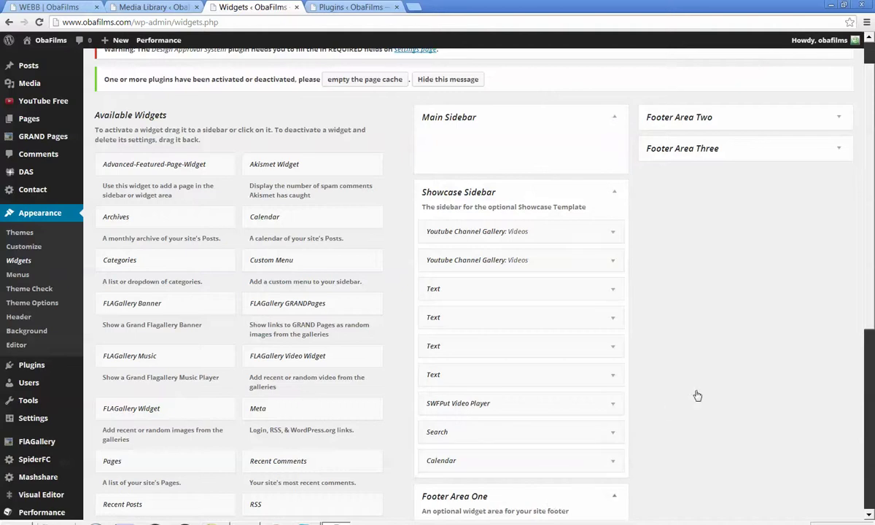
pyautogui.scroll(-3, 699, 391)
pyautogui.moveTo(611, 428); pyautogui.dragTo(576, 55)
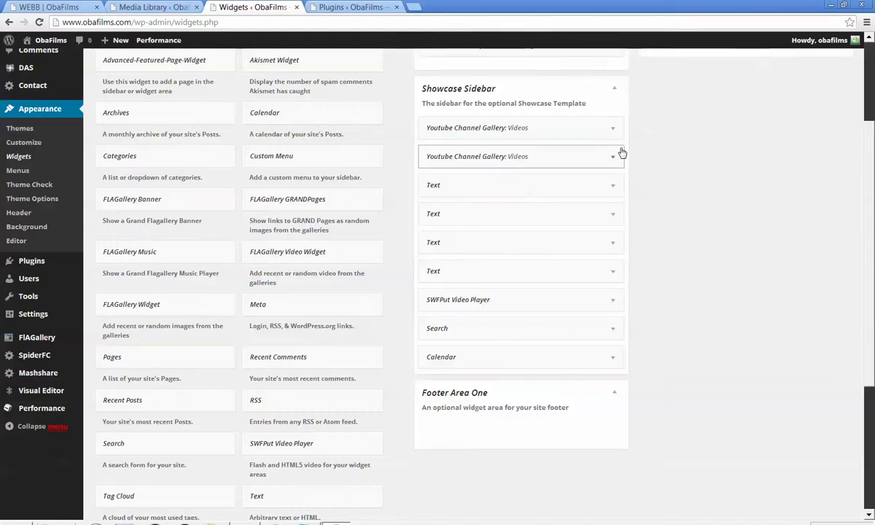
pyautogui.scroll(2, 621, 152)
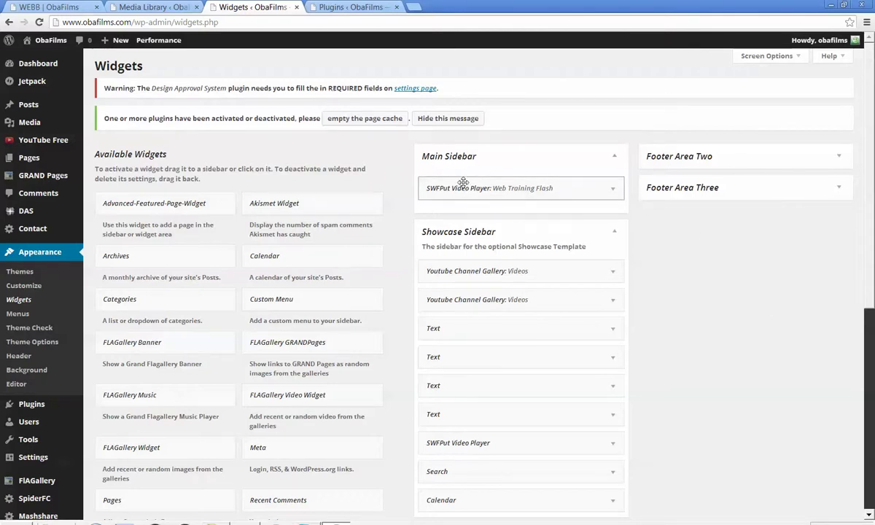
# - Set the Main Sidebar SWFPut Video Player widget's width to 200 and height to 150, and save it
pyautogui.click(614, 192)
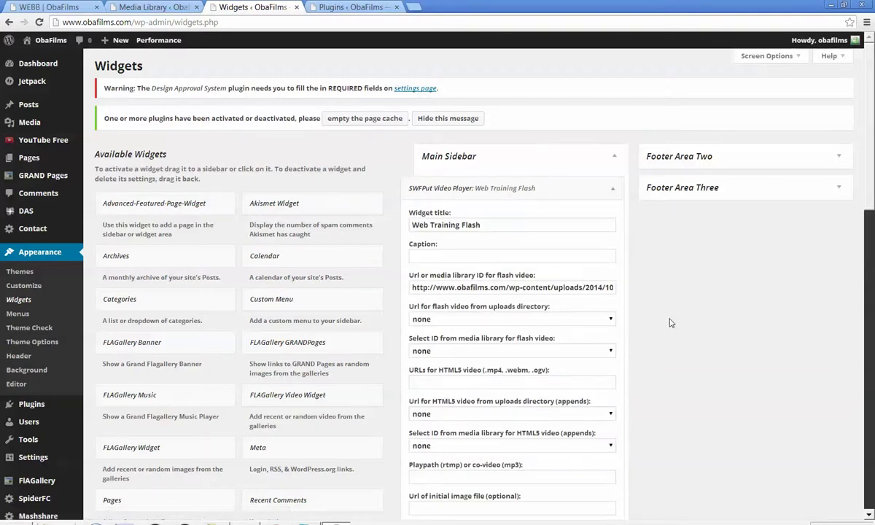
pyautogui.scroll(-10, 619, 320)
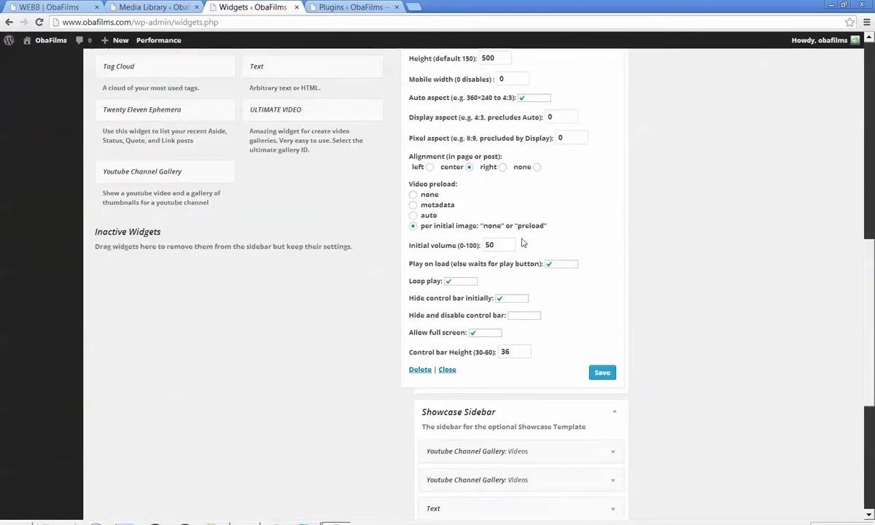
pyautogui.scroll(3, 523, 193)
pyautogui.moveTo(497, 142); pyautogui.dragTo(425, 136)
pyautogui.write('200')
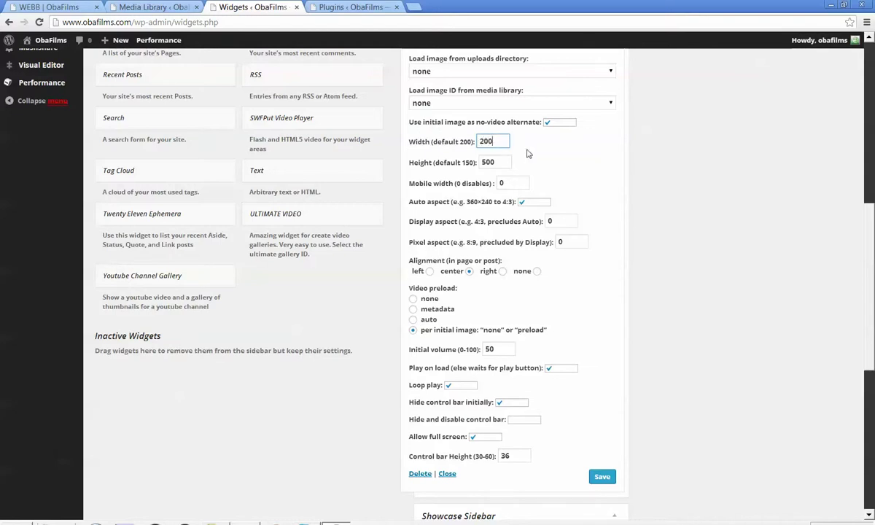
pyautogui.moveTo(512, 164); pyautogui.dragTo(467, 163)
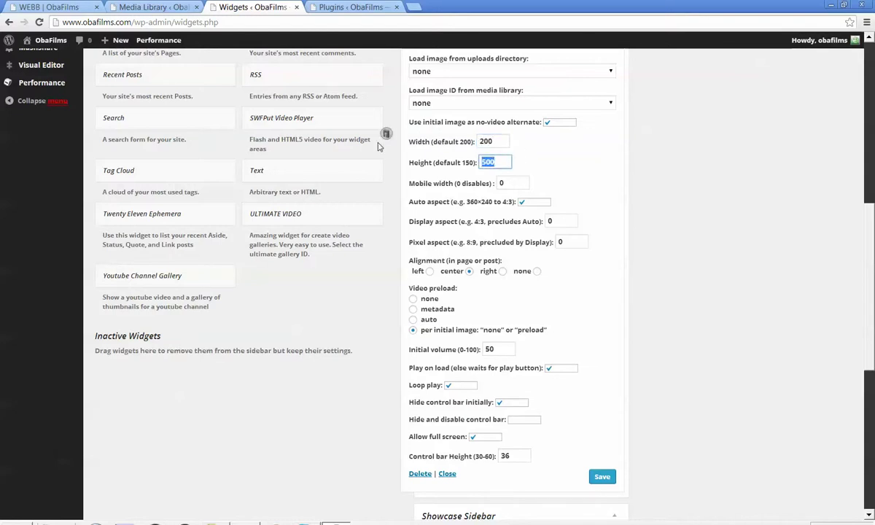
pyautogui.write('150')
pyautogui.click(603, 478)
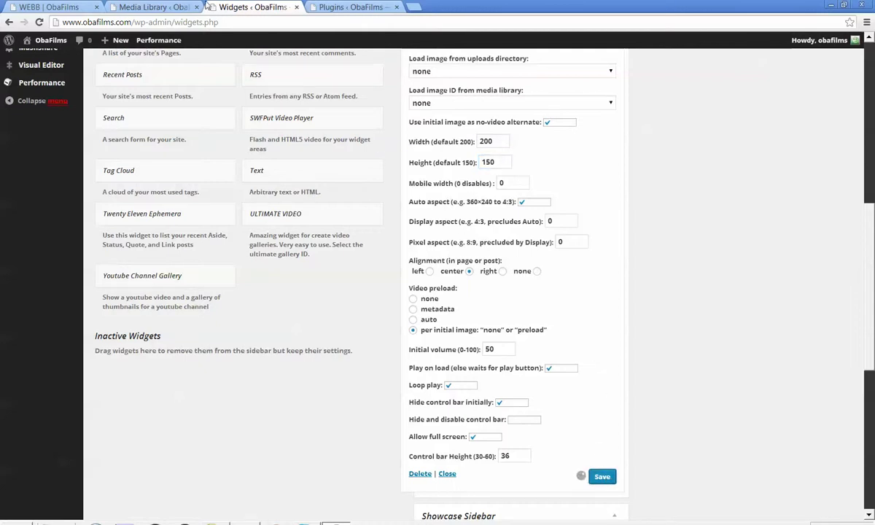
# - Reload the WEBB page to check the placement of the video widget moved to Main Sidebar
pyautogui.click(161, 9)
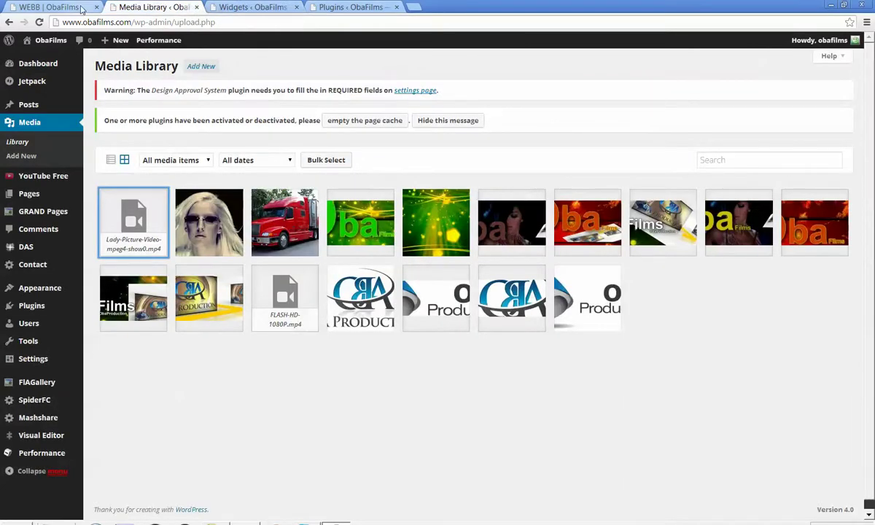
pyautogui.click(62, 8)
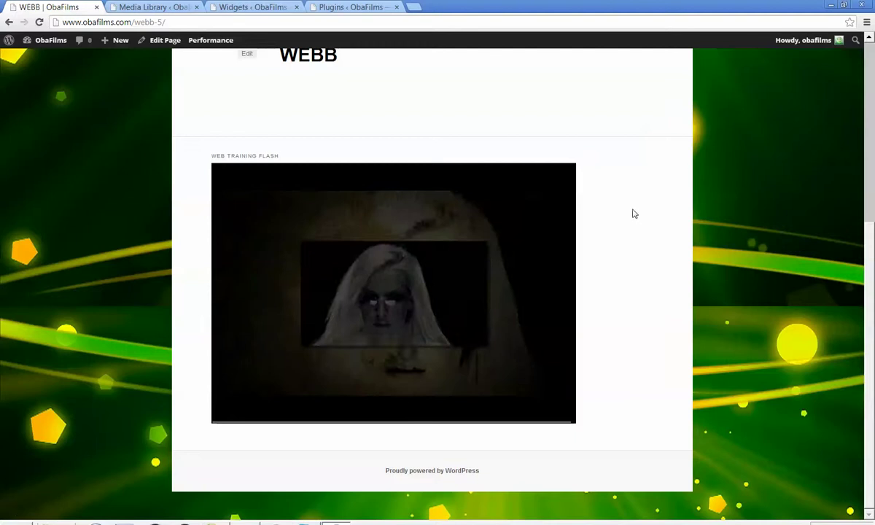
pyautogui.rightClick(632, 214)
pyautogui.click(648, 246)
pyautogui.click(490, 102)
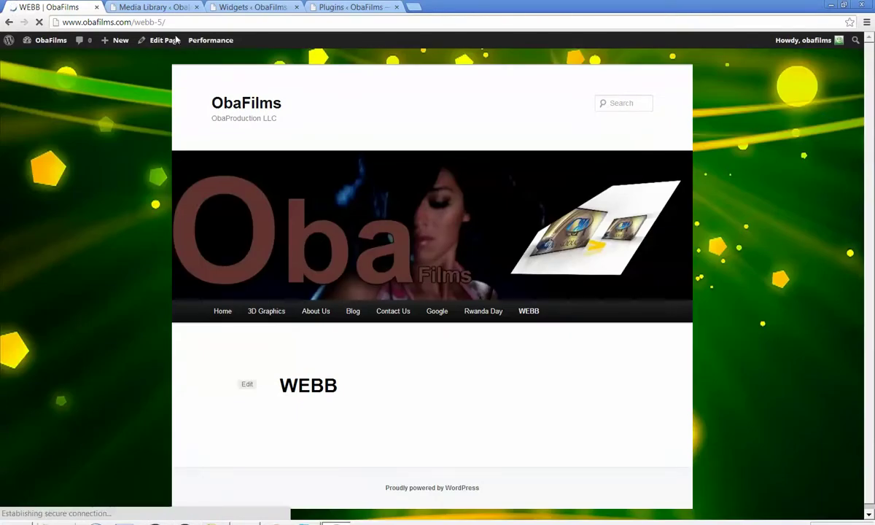
# - Go to the list of all pages in the site admin and open the WEBB page for editing
pyautogui.click(152, 7)
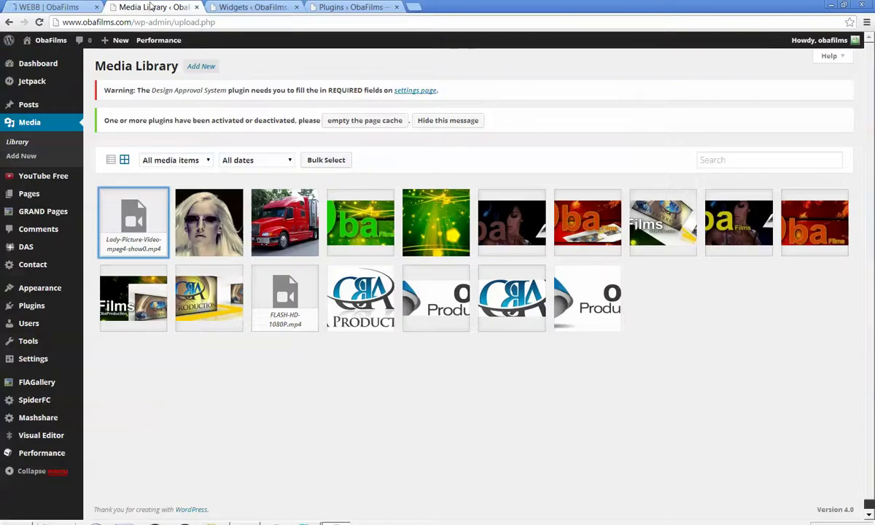
pyautogui.click(29, 195)
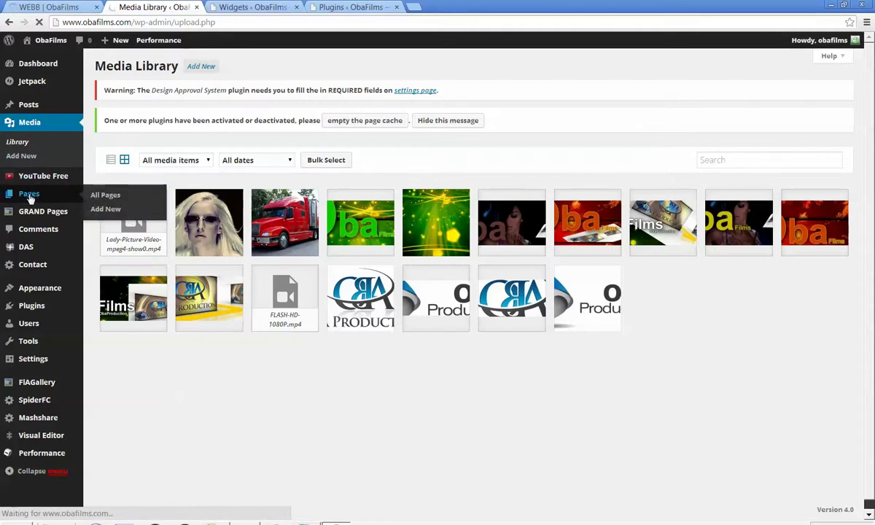
pyautogui.click(49, 6)
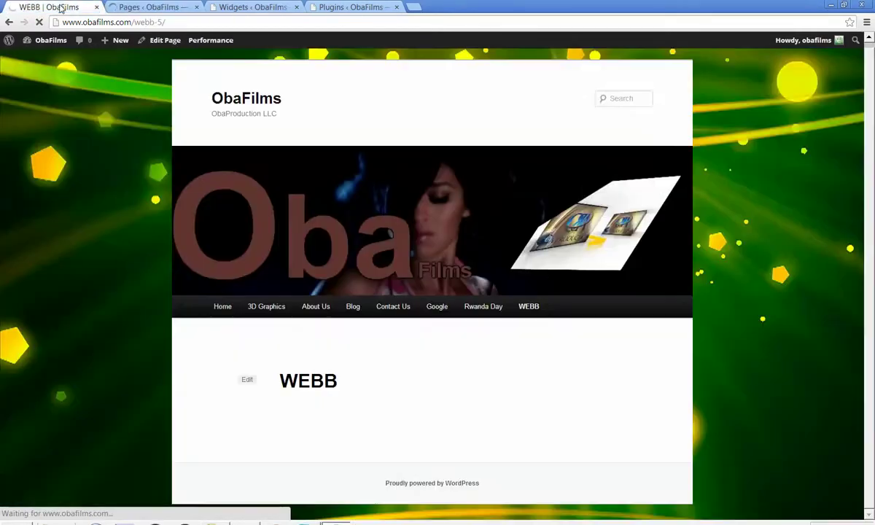
pyautogui.click(160, 13)
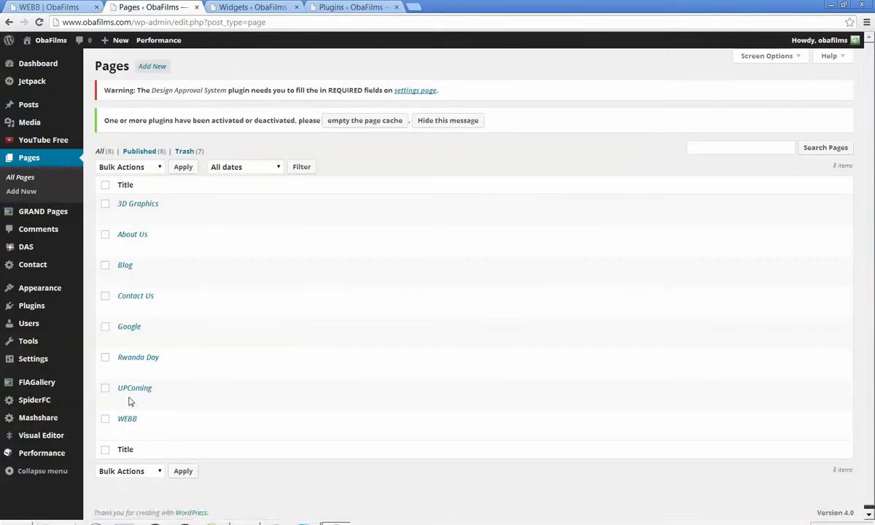
pyautogui.click(127, 420)
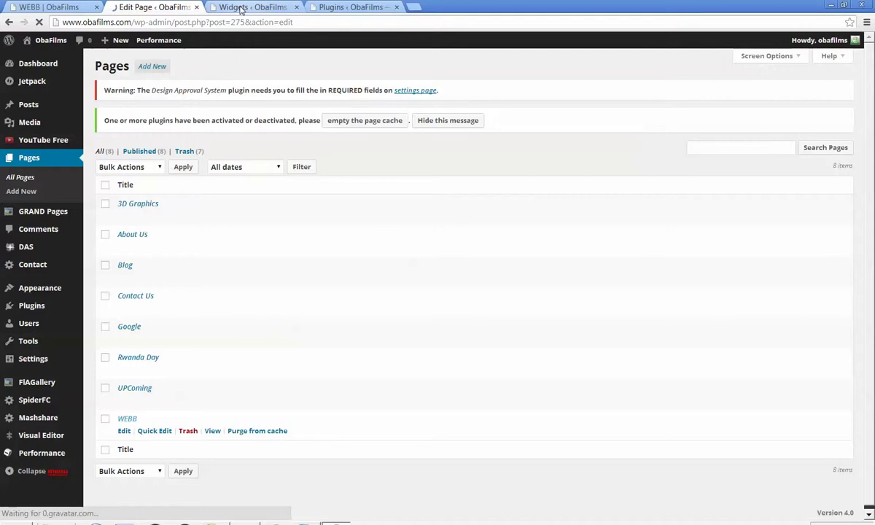
# - Collapse the SWFPut Video Player widget's settings and the Showcase Sidebar, keeping the widget listed under the expanded Main Sidebar
pyautogui.click(244, 9)
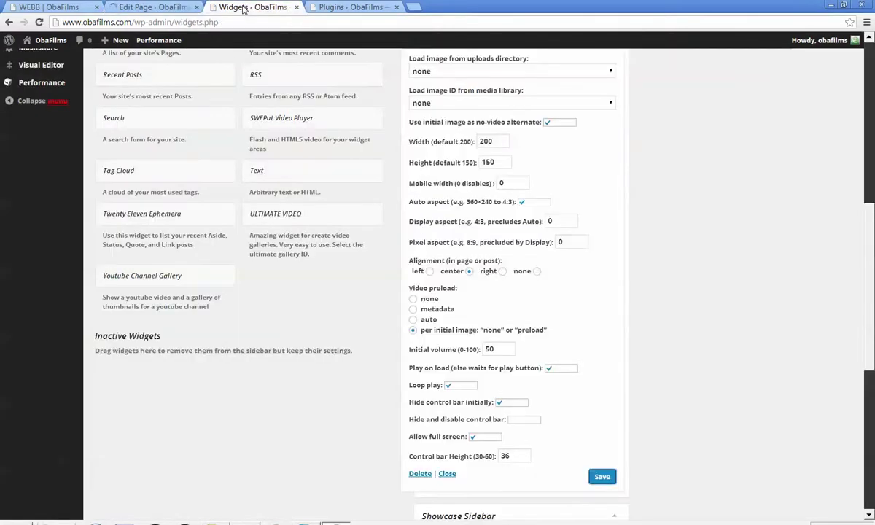
pyautogui.scroll(5, 696, 231)
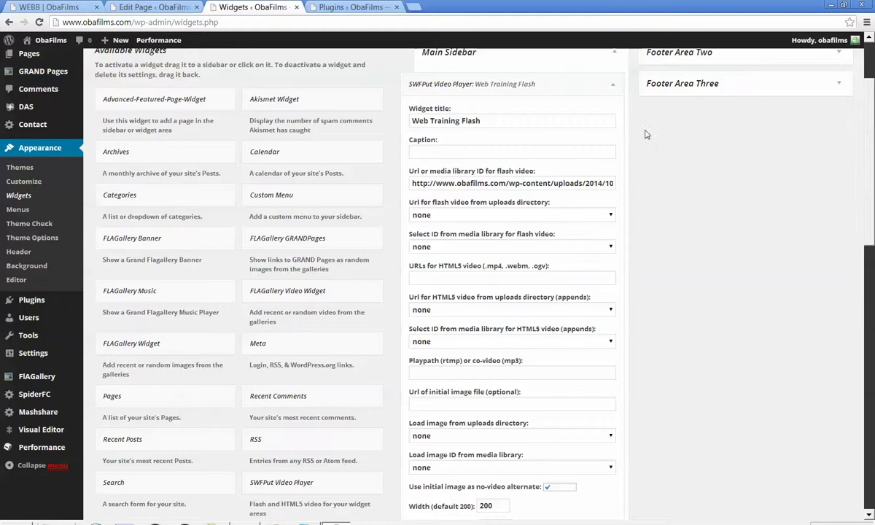
pyautogui.scroll(2, 611, 88)
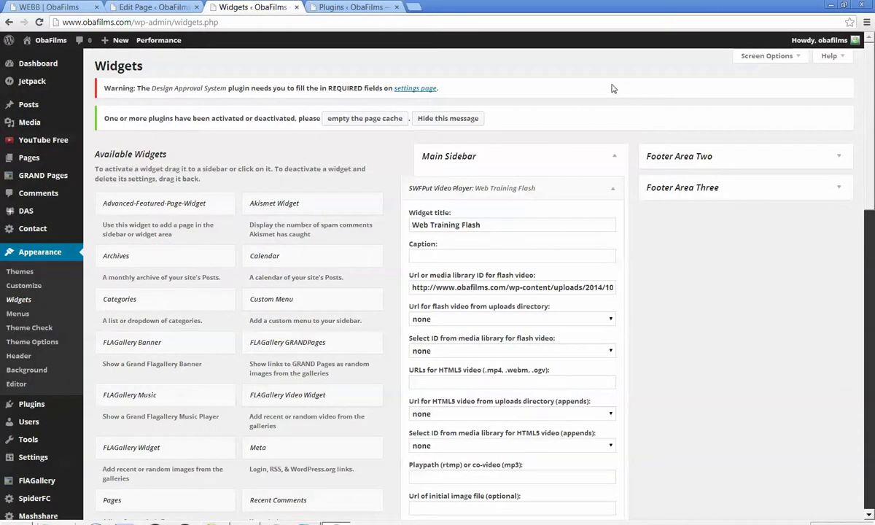
pyautogui.click(615, 191)
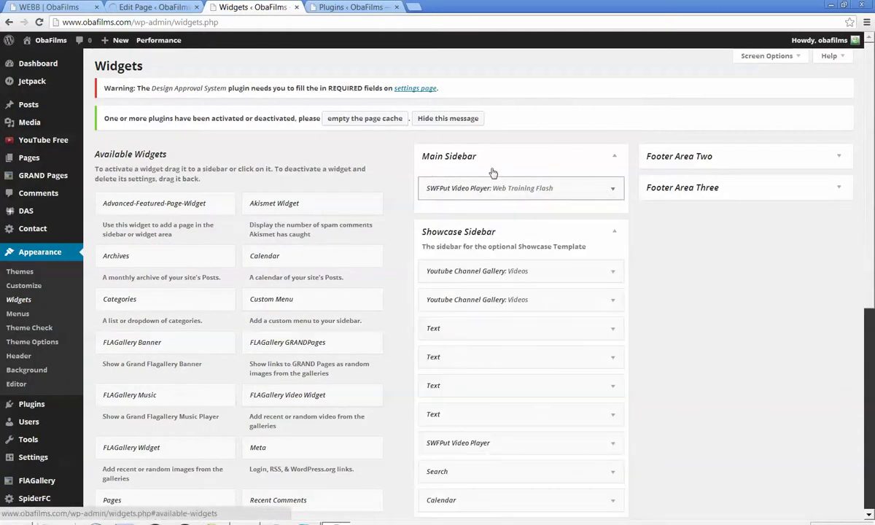
pyautogui.click(614, 232)
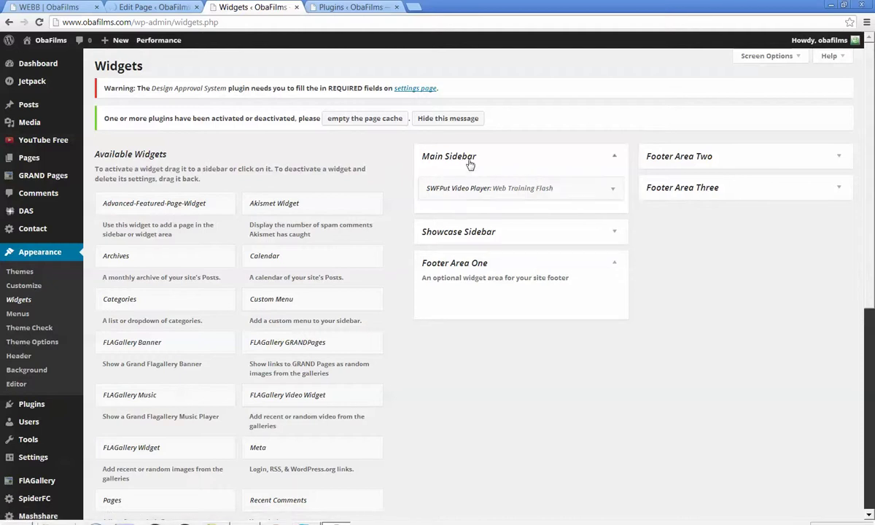
pyautogui.click(615, 160)
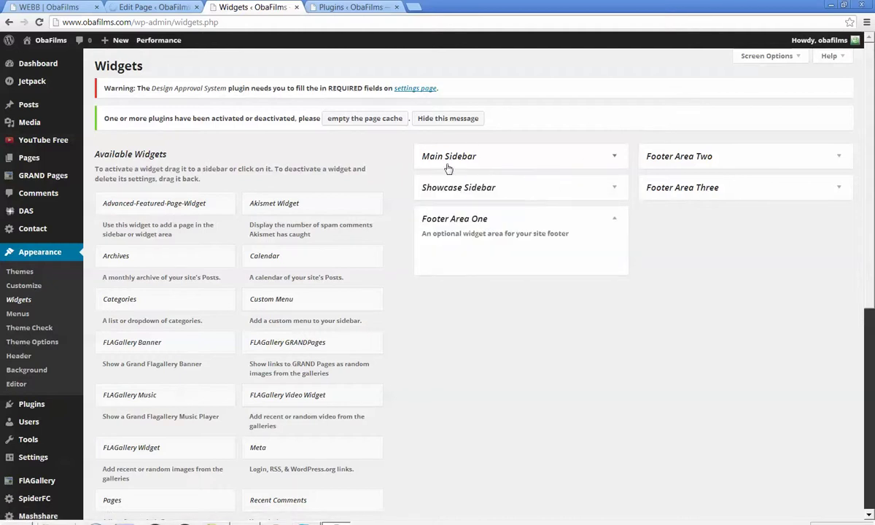
pyautogui.click(615, 160)
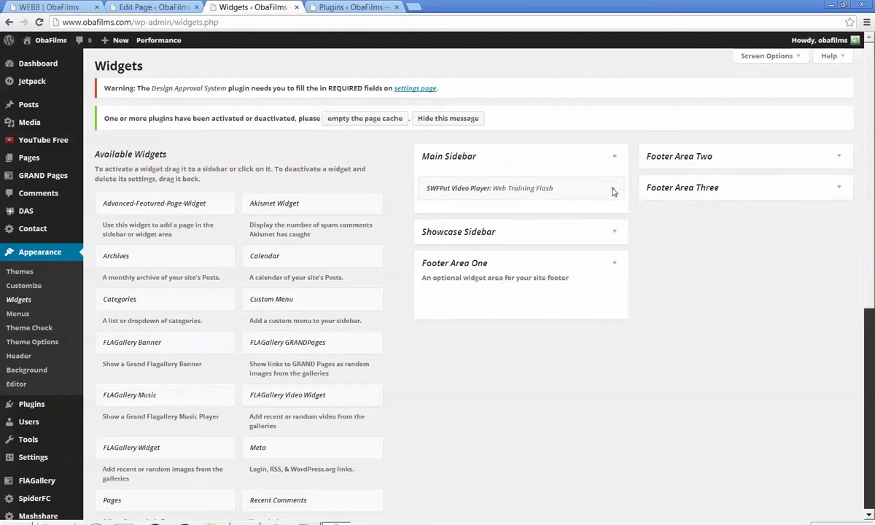
pyautogui.click(613, 190)
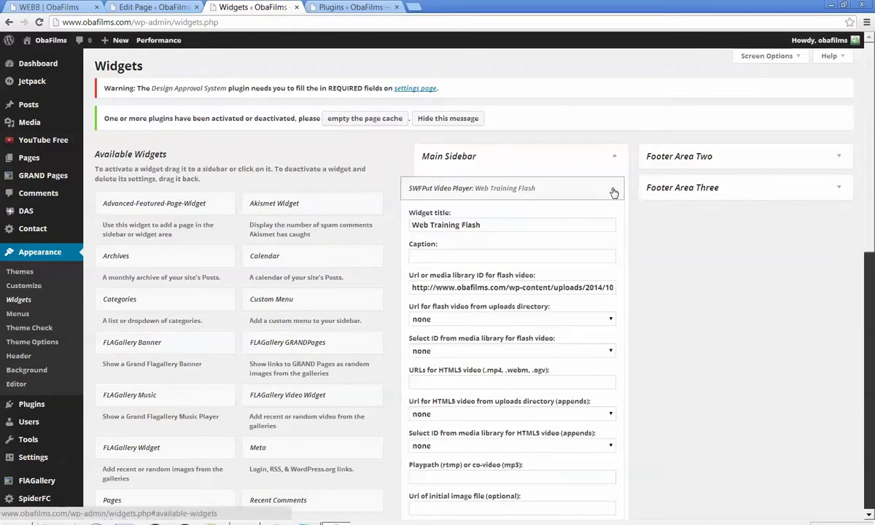
pyautogui.click(613, 191)
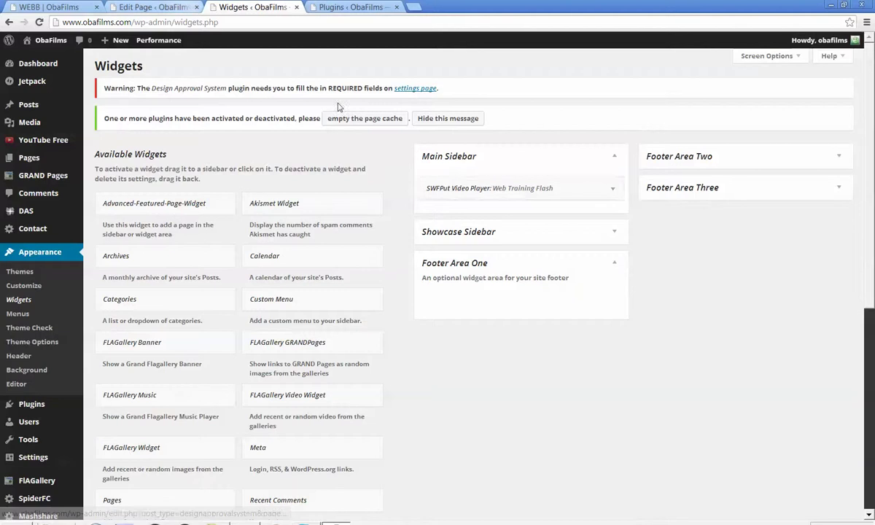
# - Set the WEBB page's template to Sidebar Template and update the page
pyautogui.click(153, 9)
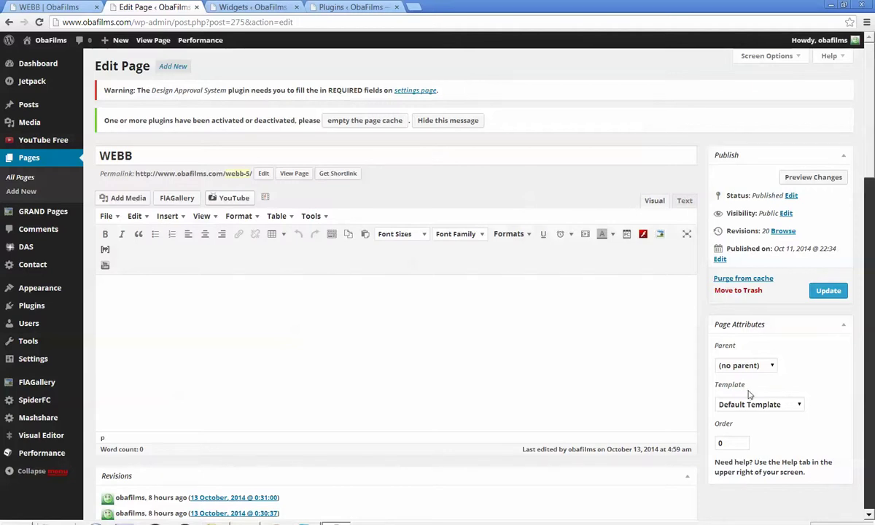
pyautogui.click(800, 405)
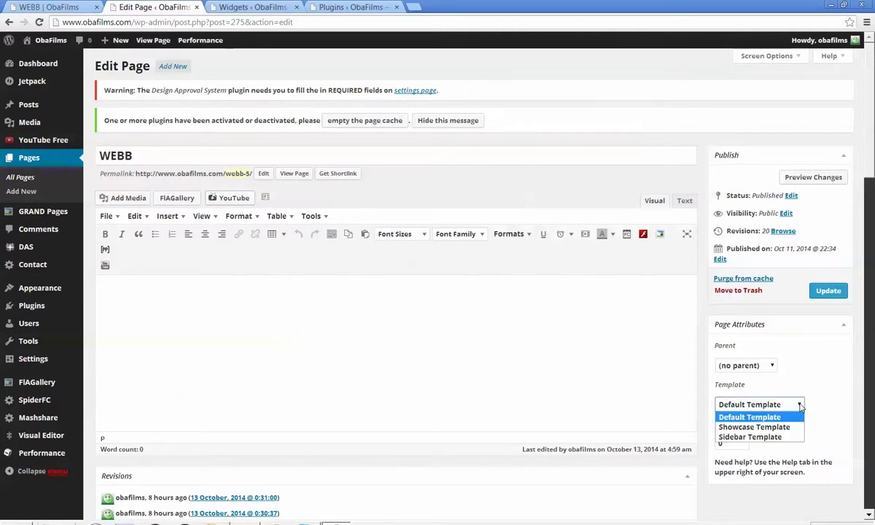
pyautogui.click(744, 438)
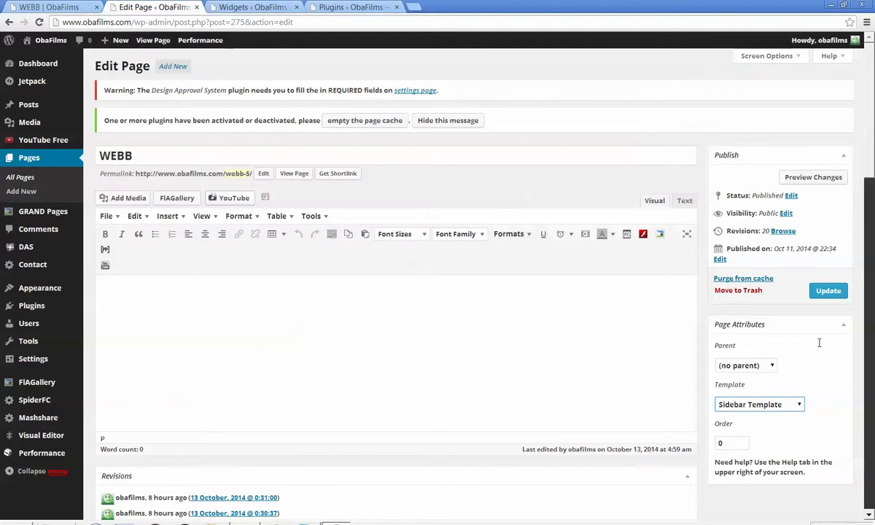
pyautogui.click(826, 292)
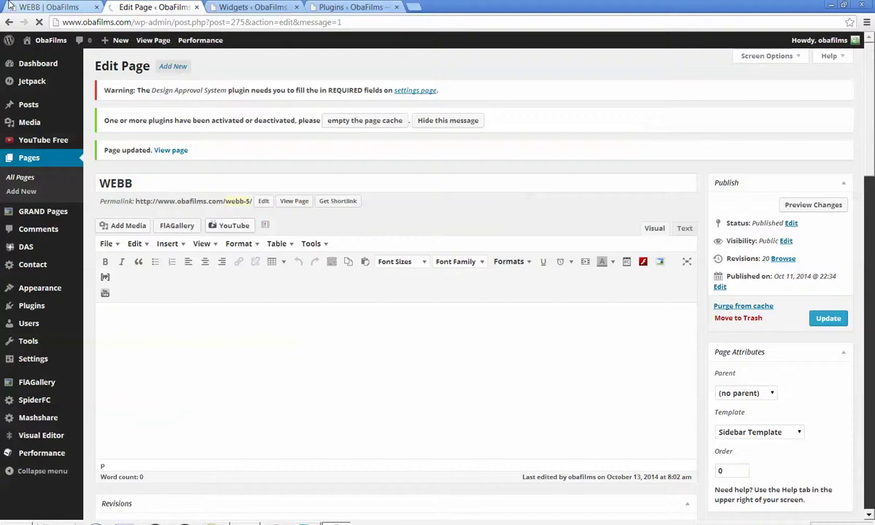
# - Reload the WEBB page to check that the sidebar template shows the Web Training Flash video
pyautogui.click(45, 8)
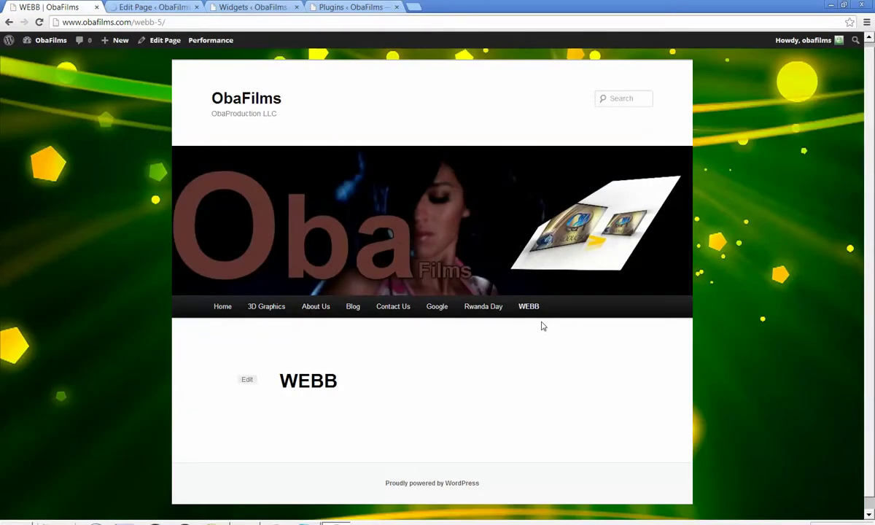
pyautogui.rightClick(625, 356)
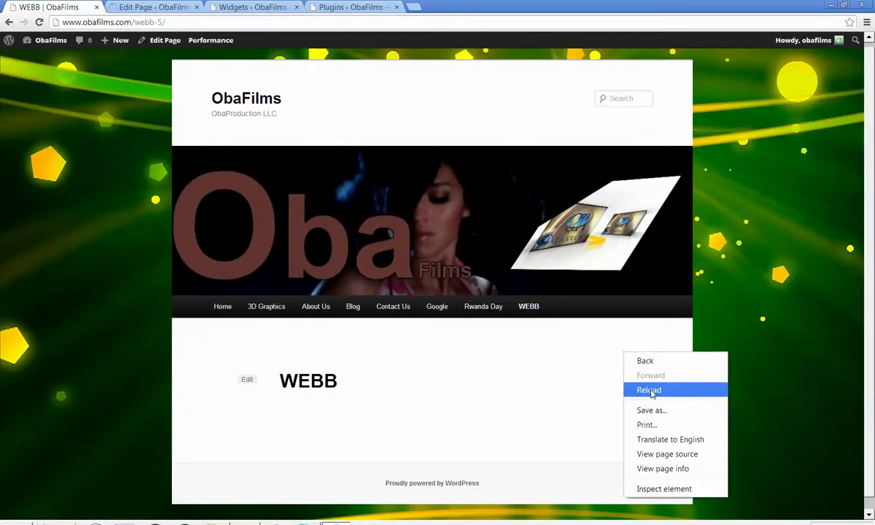
pyautogui.click(651, 389)
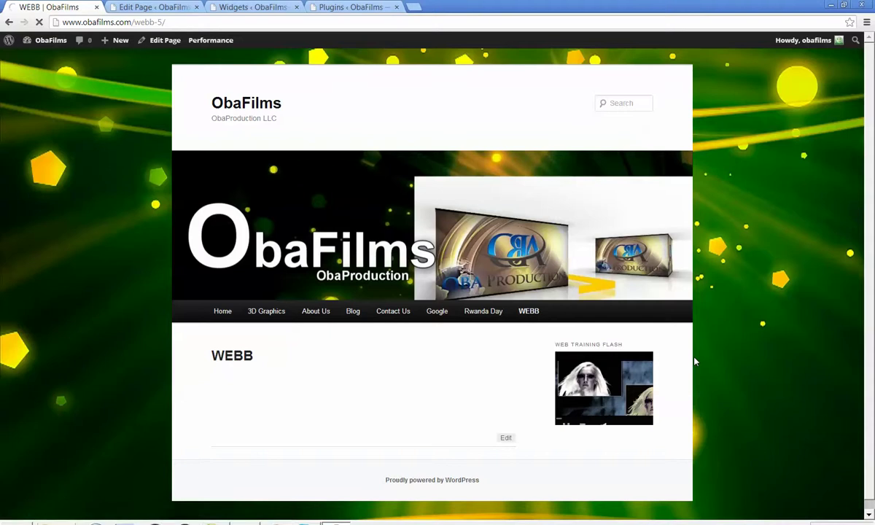
pyautogui.moveTo(655, 357)
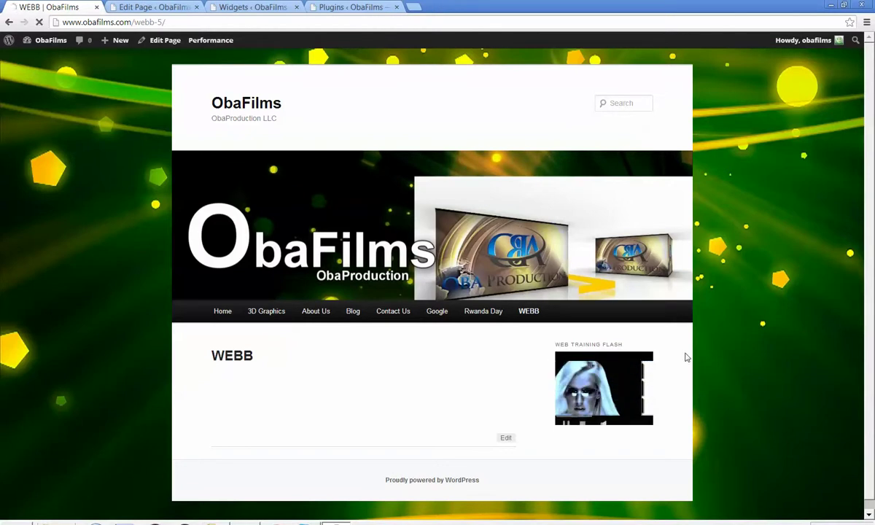
pyautogui.click(145, 6)
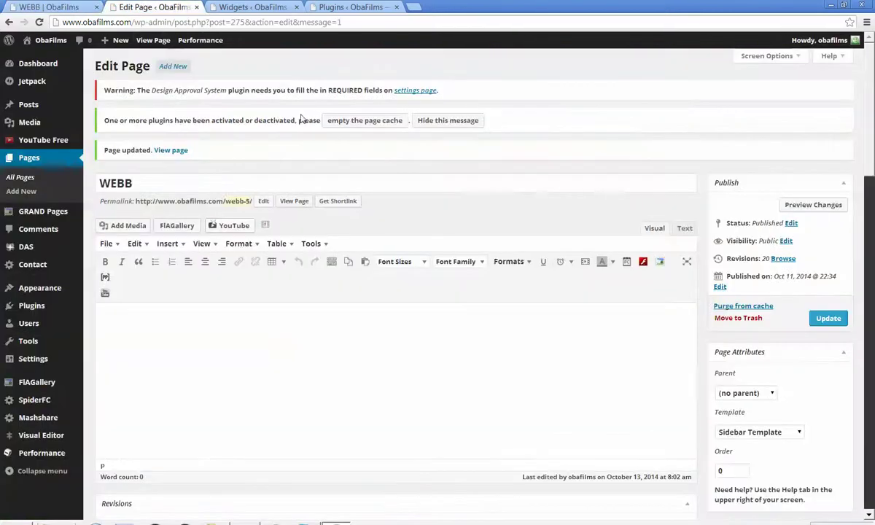
pyautogui.click(321, 9)
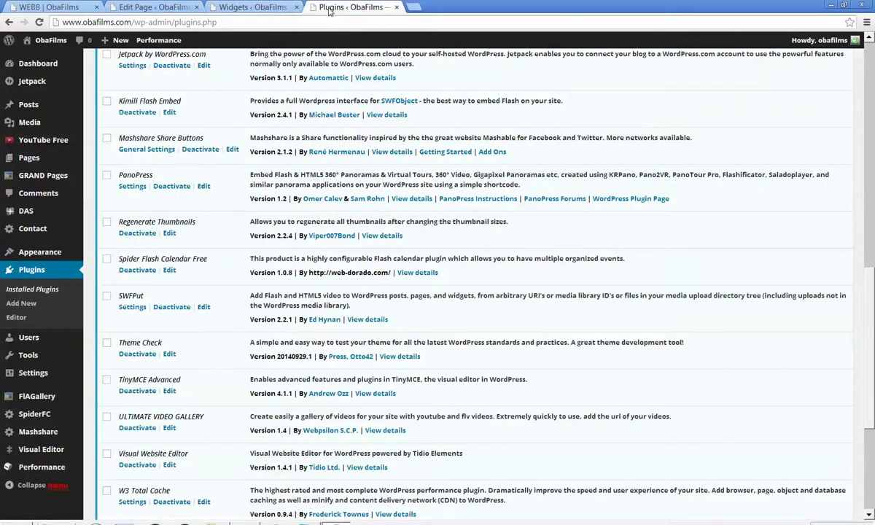
pyautogui.click(263, 7)
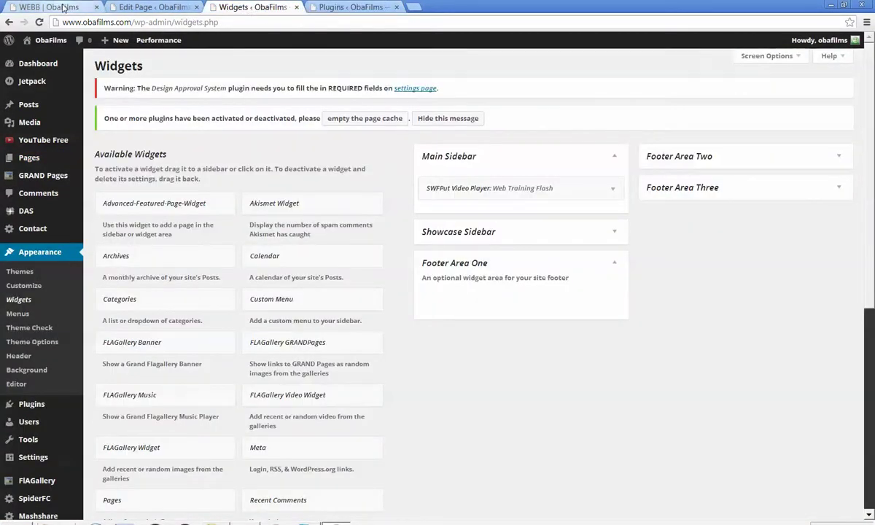
pyautogui.click(66, 9)
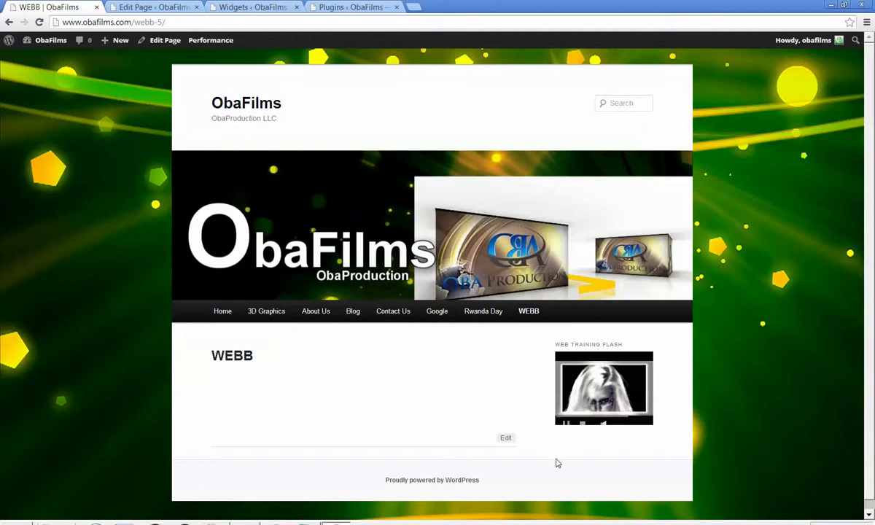
# - Open the Main Sidebar SWFPut Video Player widget's settings and set its width to 280
pyautogui.click(173, 8)
pyautogui.click(332, 9)
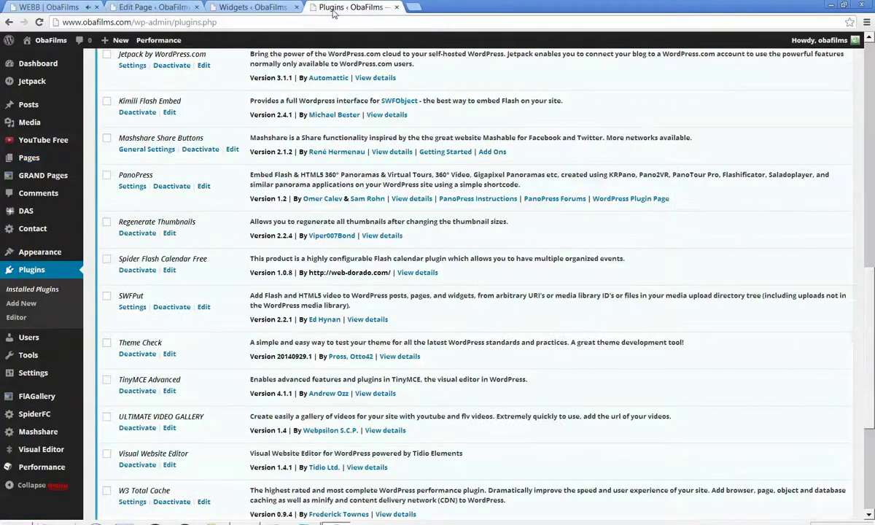
pyautogui.click(253, 8)
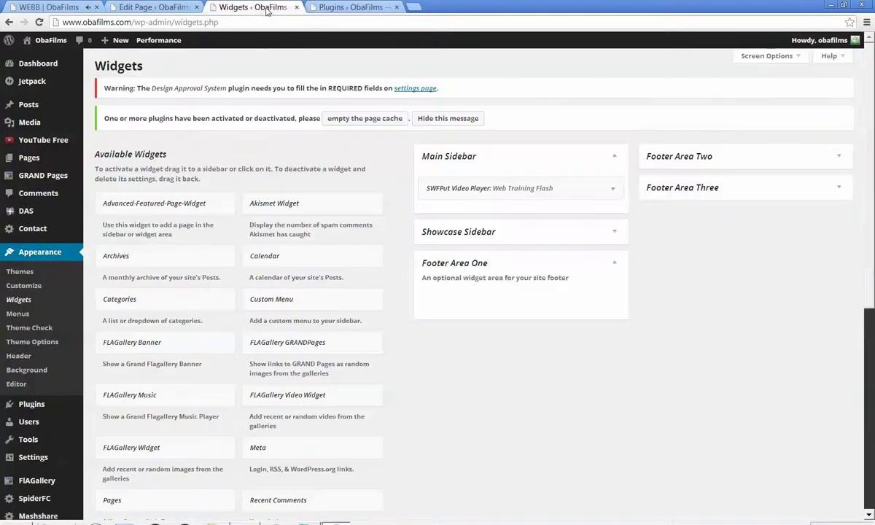
pyautogui.click(614, 191)
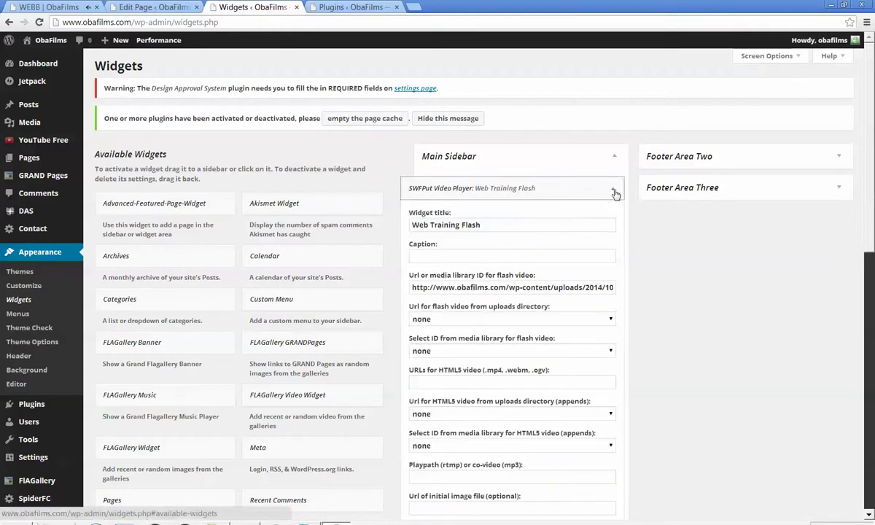
pyautogui.scroll(-2, 707, 368)
pyautogui.scroll(-3, 706, 370)
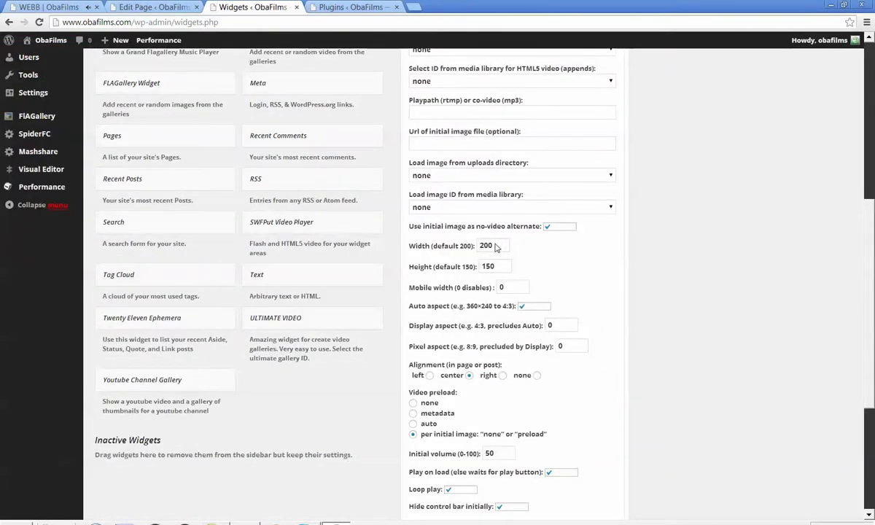
pyautogui.scroll(-2, 496, 247)
pyautogui.click(570, 241)
pyautogui.click(504, 141)
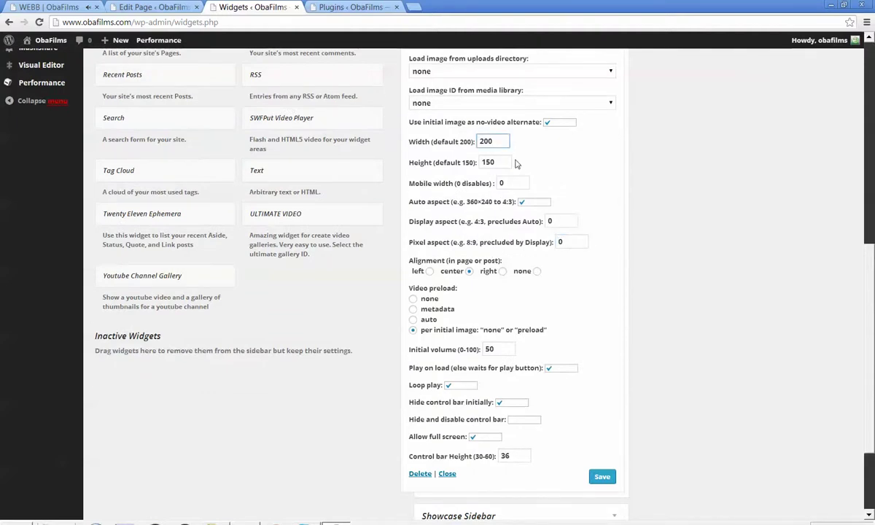
pyautogui.write('8')
# - Set the SWFPut Video Player widget's height to 200 and save the widget
pyautogui.click(504, 162)
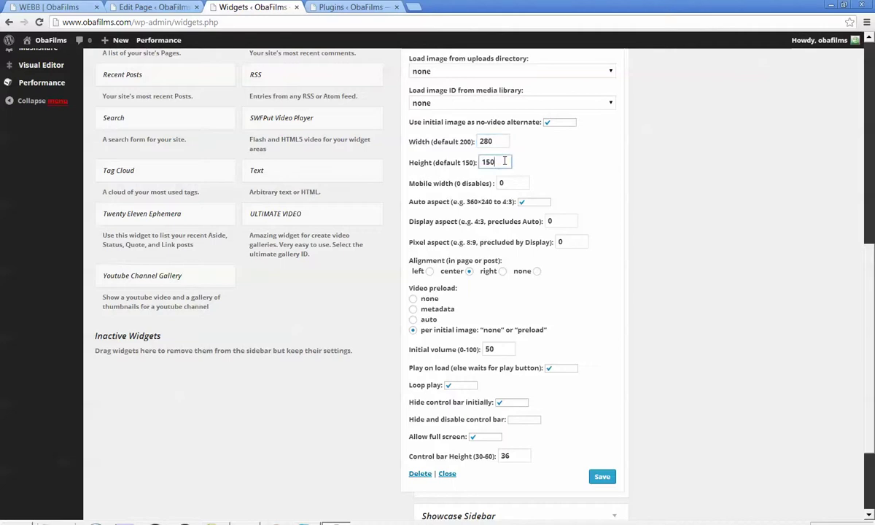
pyautogui.press('BackSpace')
pyautogui.press('BackSpace')
pyautogui.click(609, 479)
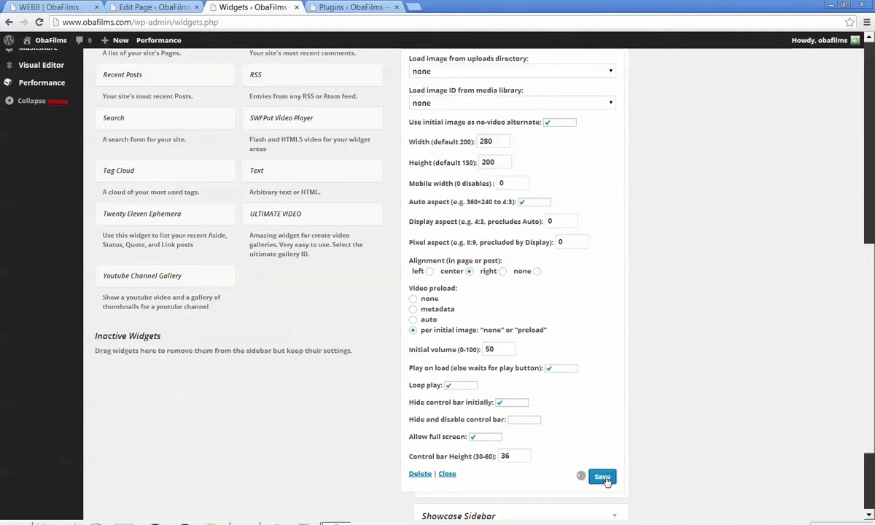
# - Reload the WEBB page to check the sidebar video at its new widget size
pyautogui.click(64, 9)
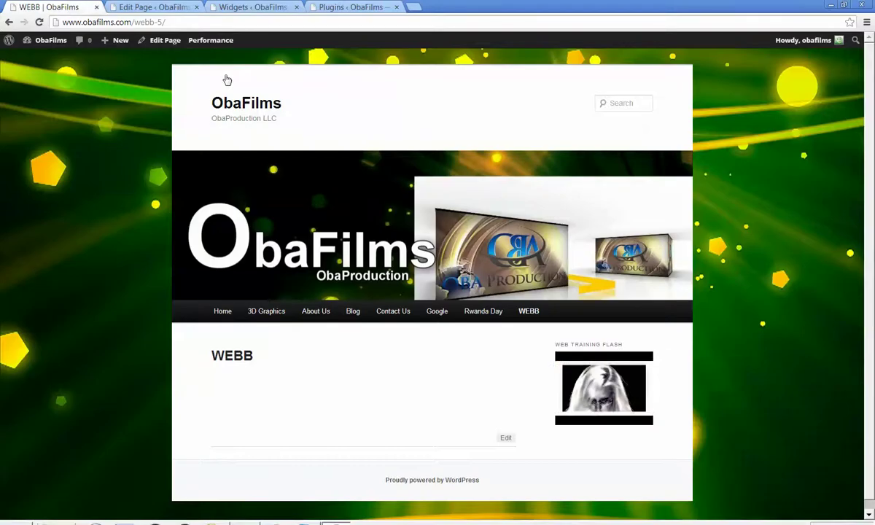
pyautogui.rightClick(729, 261)
pyautogui.click(753, 298)
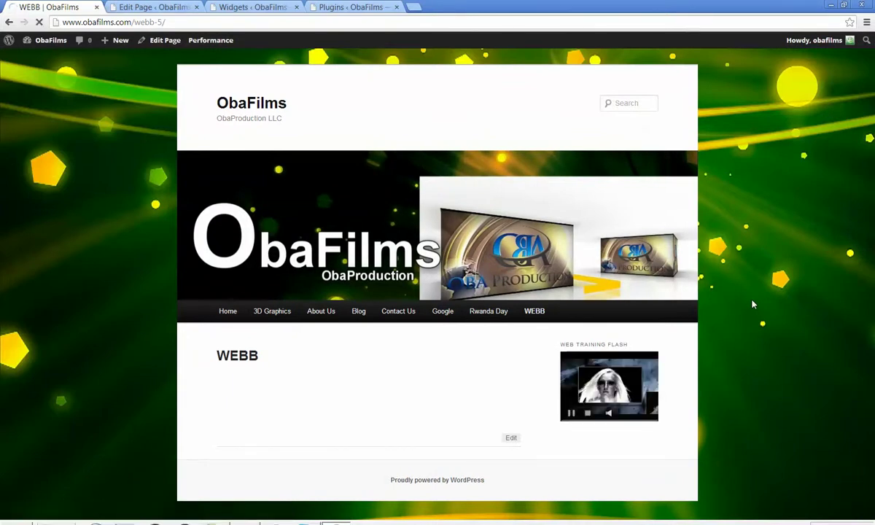
# - Reopen the WEBB page and dismiss the media fetch alert to view the sidebar video again
pyautogui.click(534, 315)
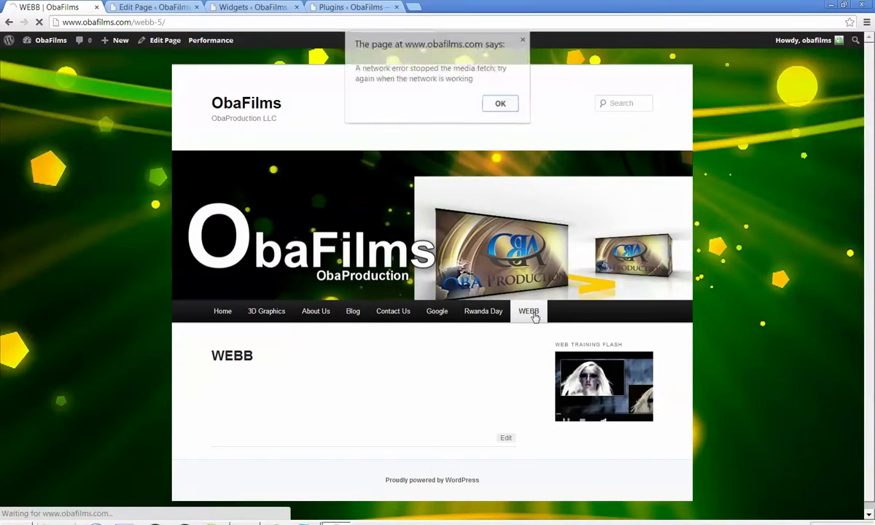
pyautogui.click(501, 104)
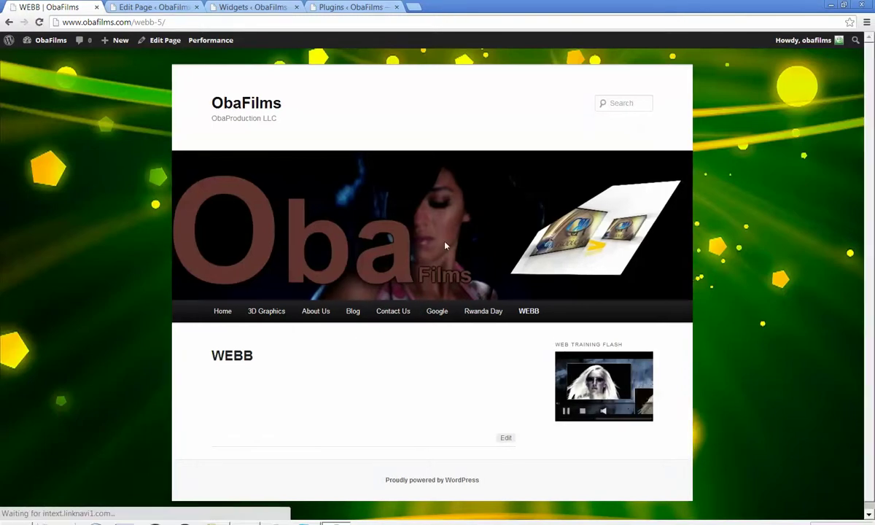
# - Set the Web Training Flash widget's width to 300 and save the widget
pyautogui.click(286, 12)
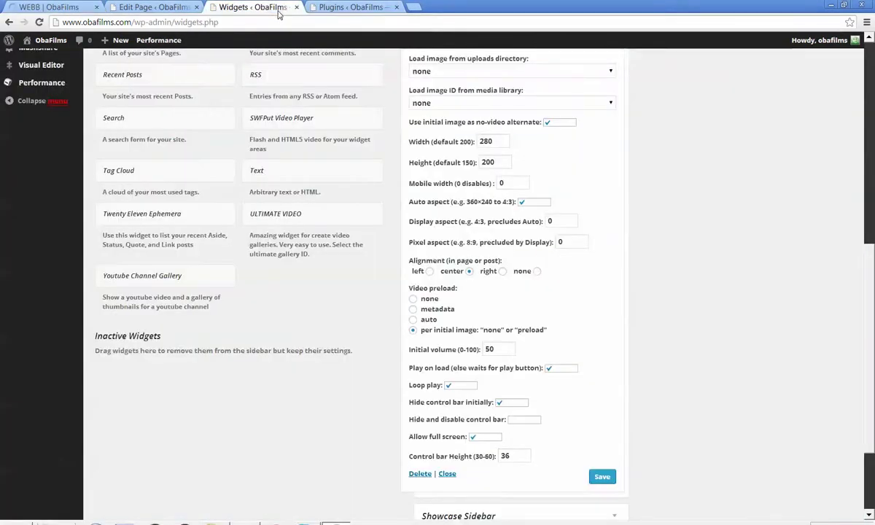
pyautogui.doubleClick(486, 141)
pyautogui.click(500, 141)
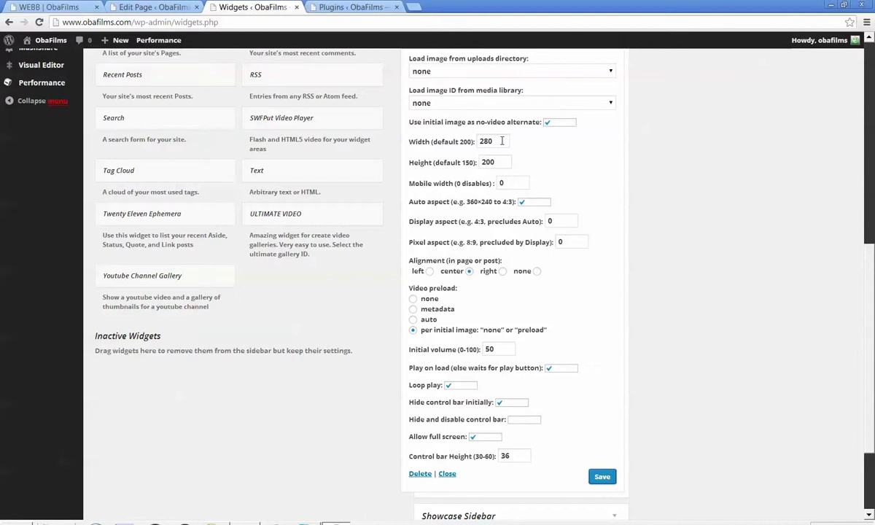
pyautogui.click(499, 142)
pyautogui.hotkey('ctrl', 'a')
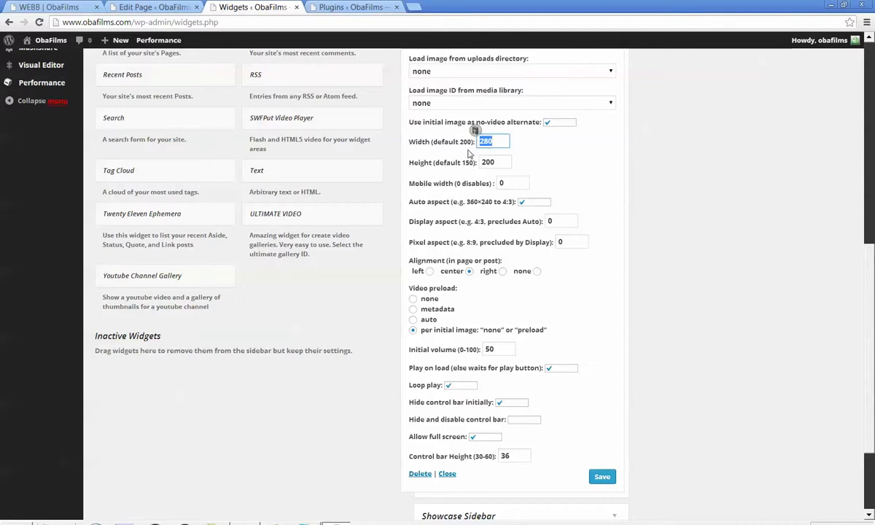
pyautogui.write('300')
pyautogui.click(604, 477)
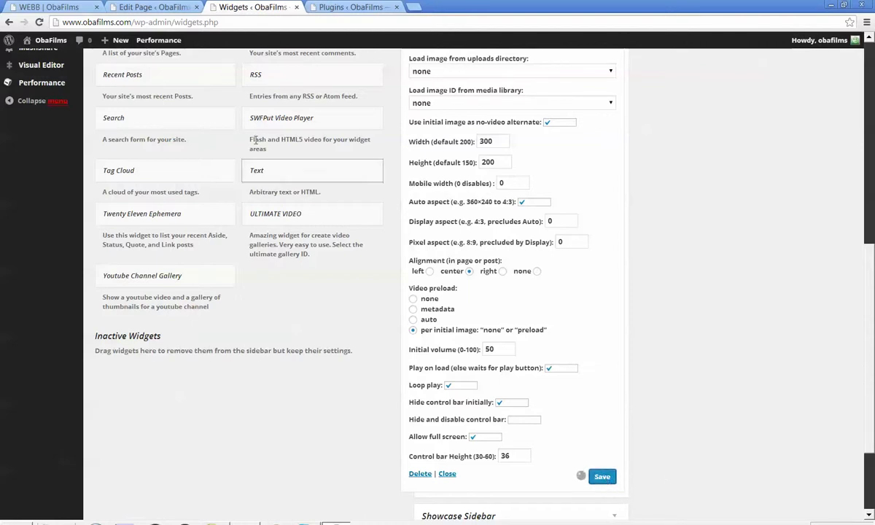
# - Reload the WEBB page, dismissing the alerts, to check the sidebar video with the 300 width
pyautogui.click(59, 7)
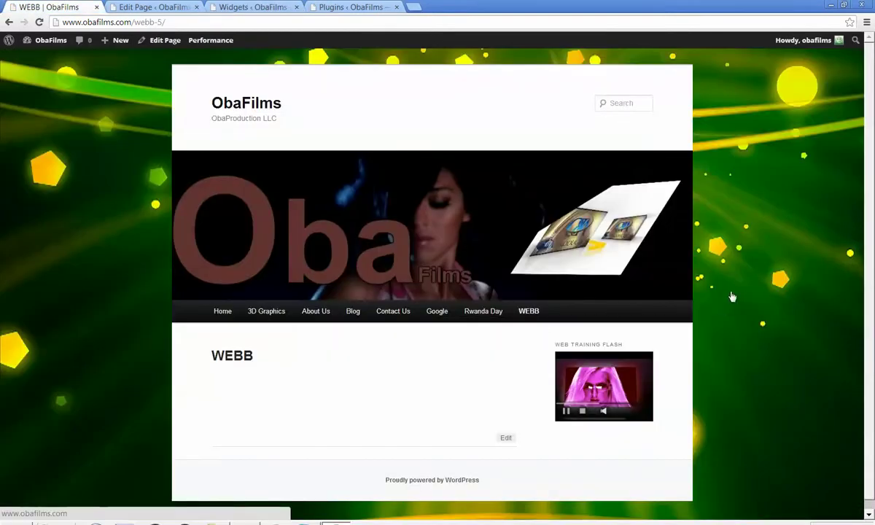
pyautogui.rightClick(732, 294)
pyautogui.click(765, 329)
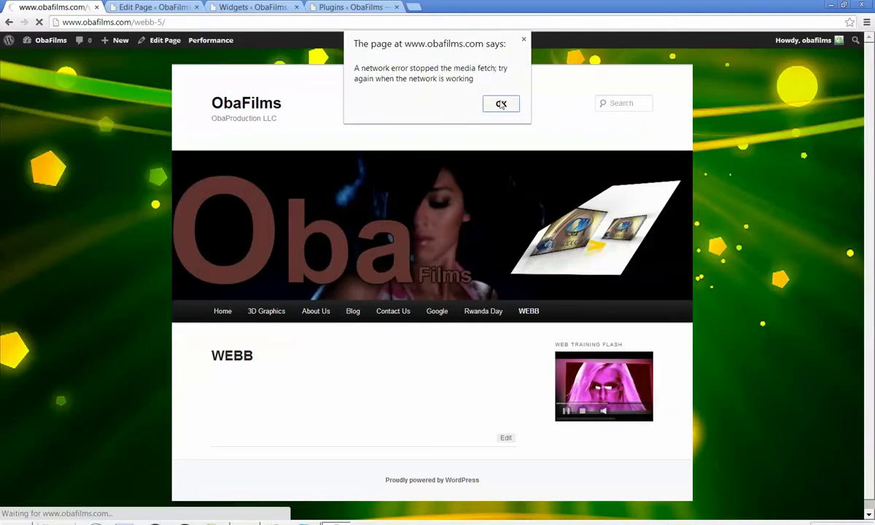
pyautogui.click(523, 39)
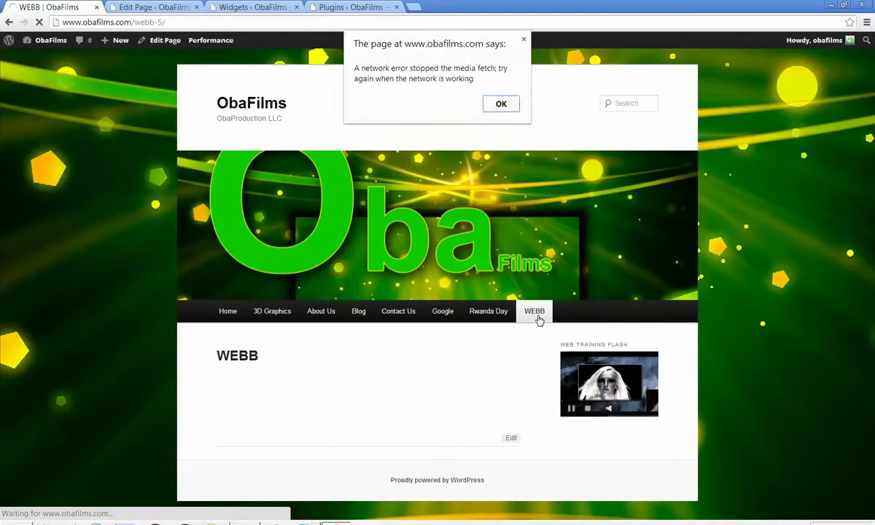
pyautogui.click(500, 104)
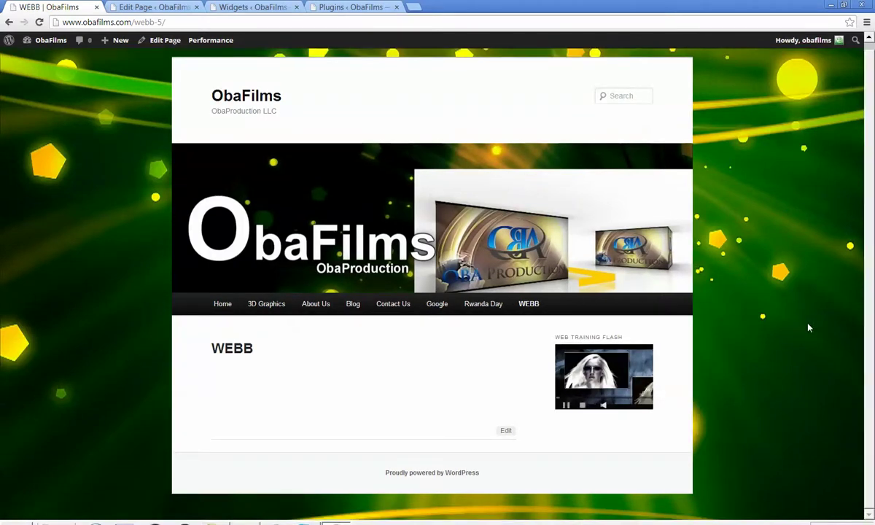
pyautogui.press('F5')
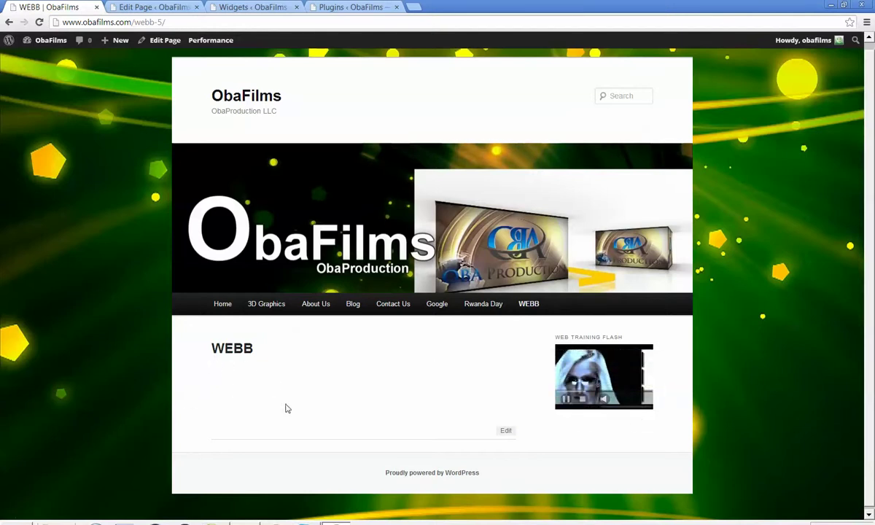
# - Begin the WEBB page's body text with "Hello. My name is", the instructor's full name, and "I am your instructor for this"
pyautogui.click(156, 7)
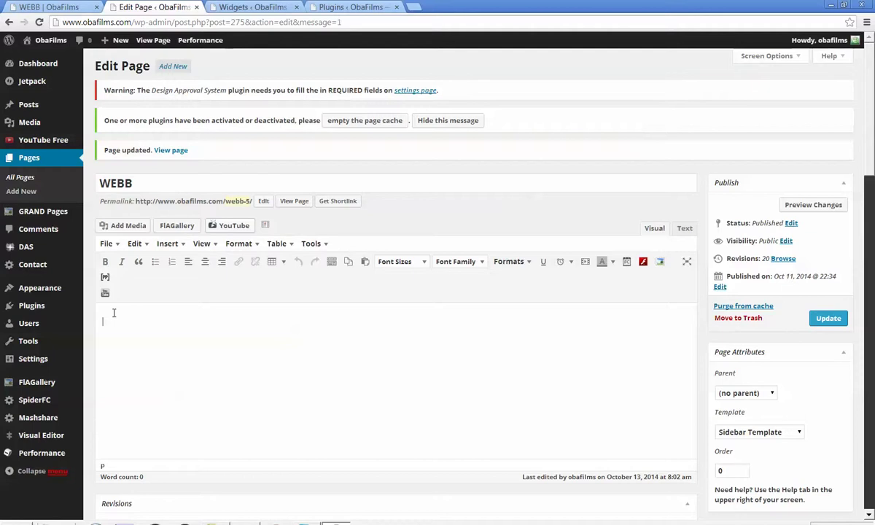
pyautogui.write('Hello  My n')
pyautogui.press('BackSpace')
pyautogui.press('BackSpace')
pyautogui.write('me is Michael Obayelu. I')
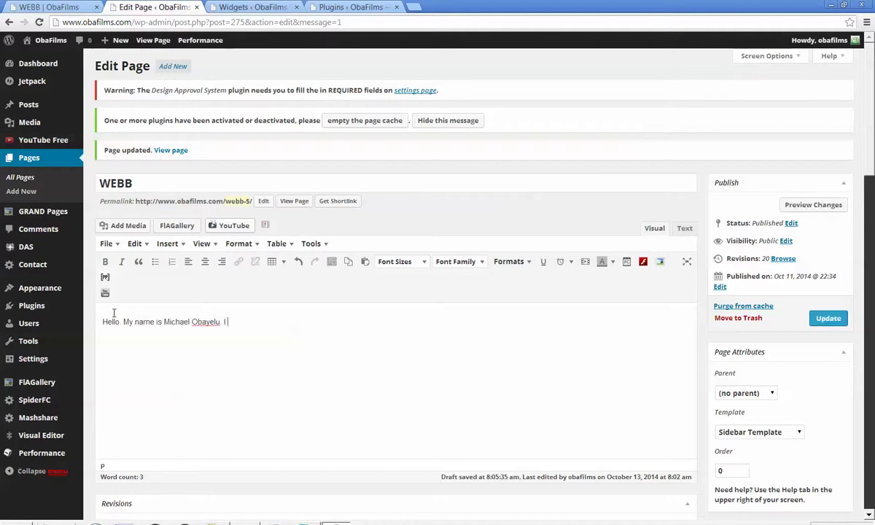
pyautogui.write(' am your int')
pyautogui.press('BackSpace')
pyautogui.write('for this t')
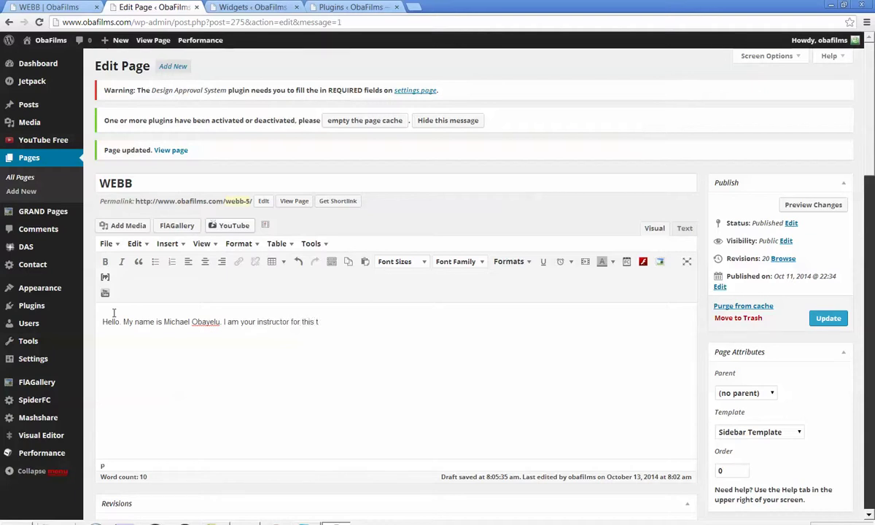
# - Complete the body text with "Tutorial. Hope you are enjoy my boring class....lol...and i hope you learn something out of this."
pyautogui.press('BackSpace')
pyautogui.write('Tut')
pyautogui.write('ial. Hope you ARE ENJOYING')
pyautogui.press('BackSpace')
pyautogui.press('BackSpace')
pyautogui.press('BackSpace')
pyautogui.press('BackSpace')
pyautogui.press('BackSpace')
pyautogui.press('BackSpace')
pyautogui.press('BackSpace')
pyautogui.press('BackSpace')
pyautogui.press('BackSpace')
pyautogui.press('BackSpace')
pyautogui.press('BackSpace')
pyautogui.press('BackSpace')
pyautogui.press('BackSpace')
pyautogui.press('BackSpace')
pyautogui.press('BackSpace')
pyautogui.press('BackSpace')
pyautogui.press('BackSpace')
pyautogui.press('BackSpace')
pyautogui.press('BackSpace')
pyautogui.write('e you are en')
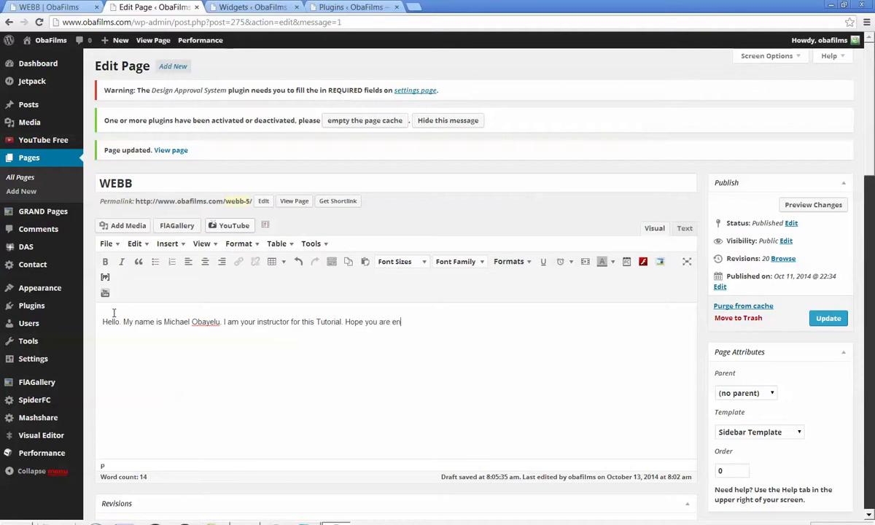
pyautogui.write('joy my boring clas')
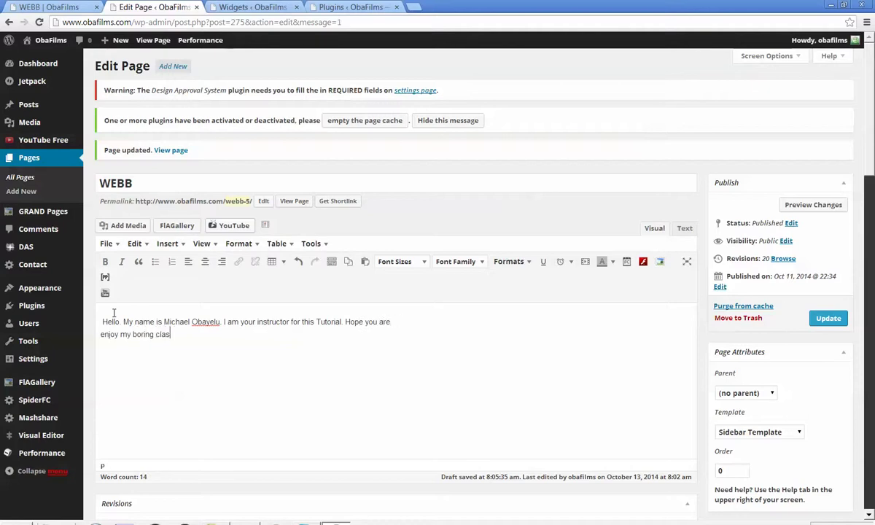
pyautogui.write('s....lol')
pyautogui.write('... and i hope you learn something')
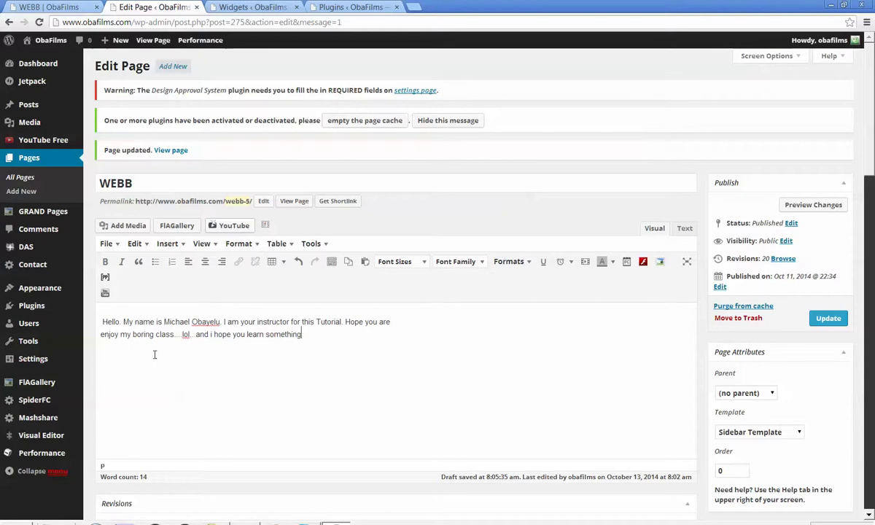
pyautogui.write(' out of this.')
# - Make the instructor's name bold in the body text and update the WEBB page
pyautogui.click(221, 323)
pyautogui.keyDown('shift'); pyautogui.click(164, 323); pyautogui.keyUp('shift')
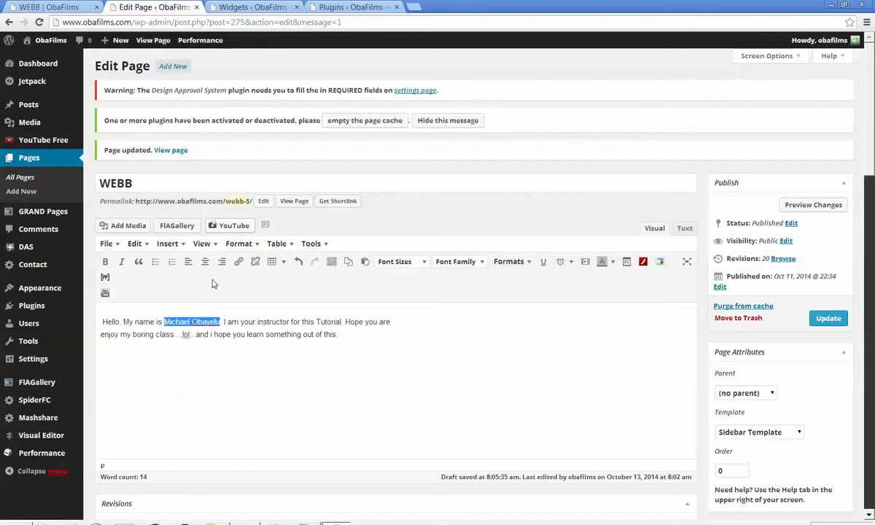
pyautogui.click(107, 262)
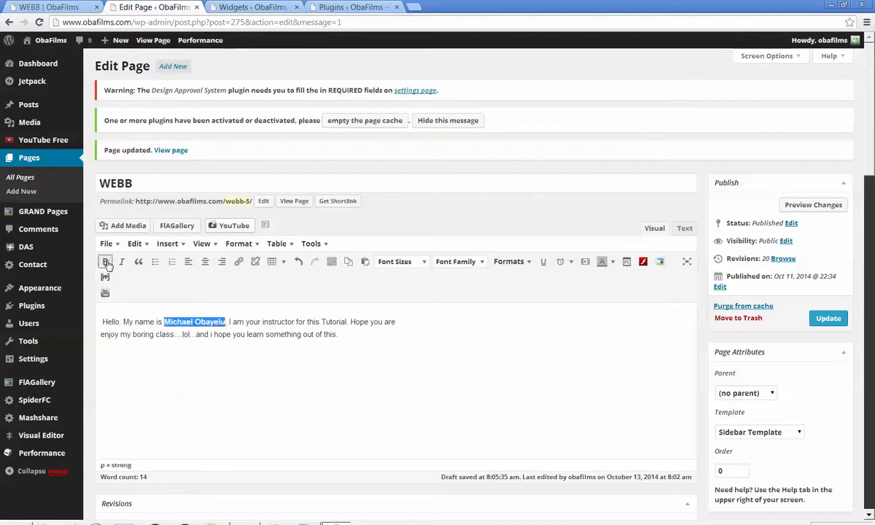
pyautogui.click(226, 385)
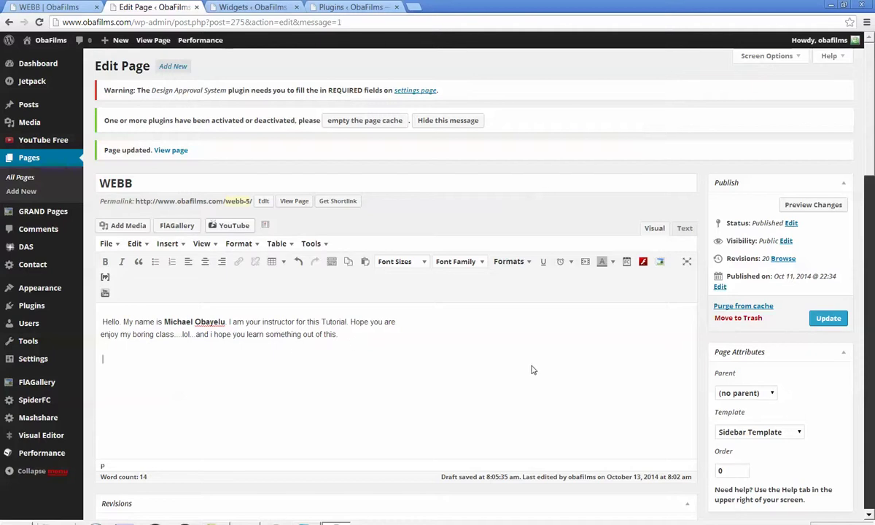
pyautogui.click(828, 319)
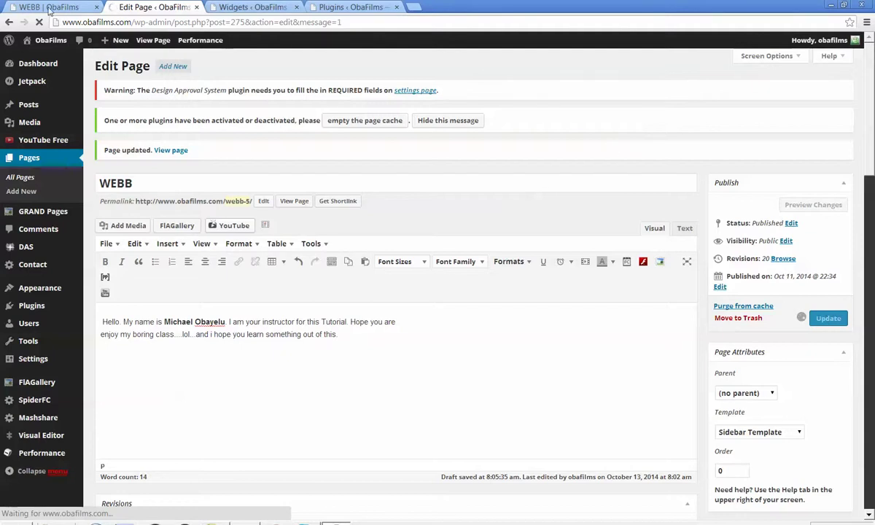
# - Reload the live WEBB page and dismiss the alert to check the introduction text beside the sidebar video
pyautogui.click(39, 8)
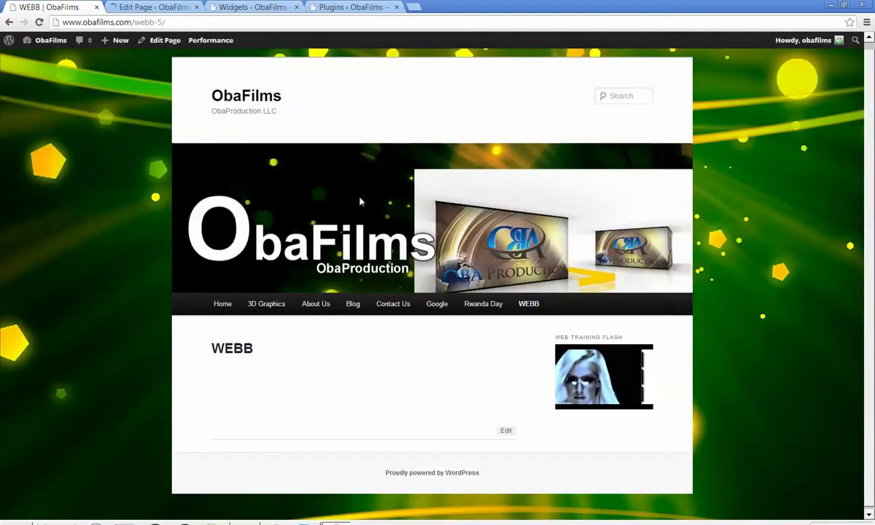
pyautogui.rightClick(735, 285)
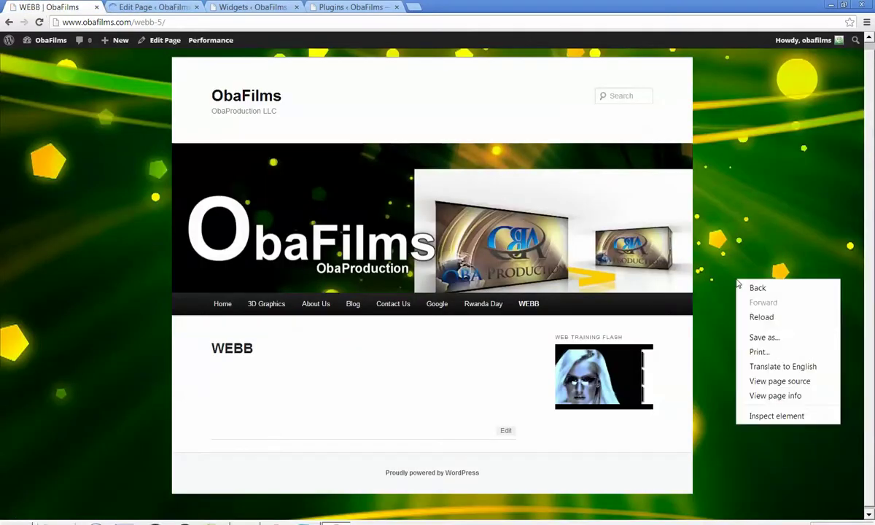
pyautogui.click(772, 318)
pyautogui.click(502, 106)
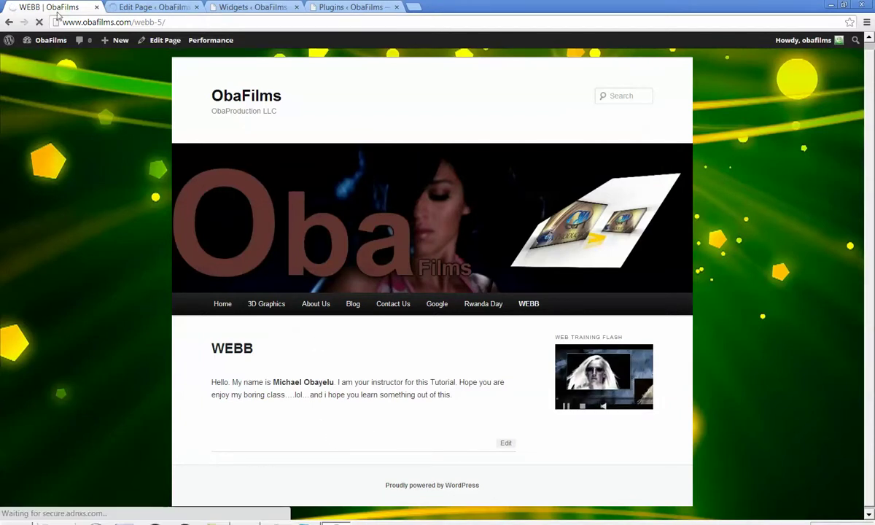
# - Insert cropped-Image199.jpg from the media library at Medium 300 × 86 before the introduction text and update the WEBB page
pyautogui.click(166, 7)
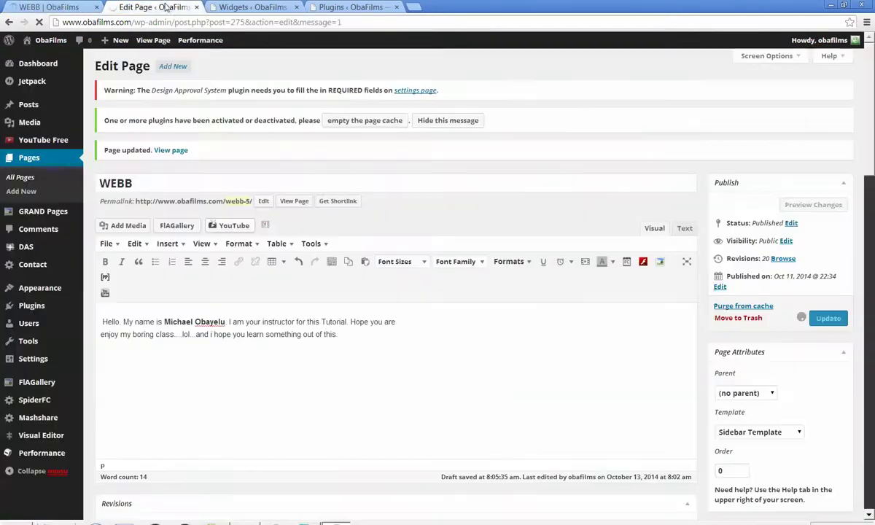
pyautogui.click(127, 228)
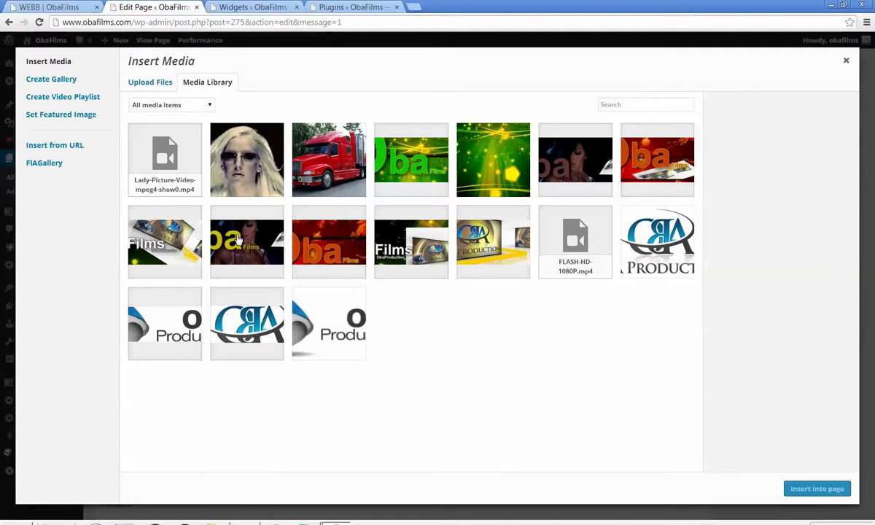
pyautogui.click(238, 240)
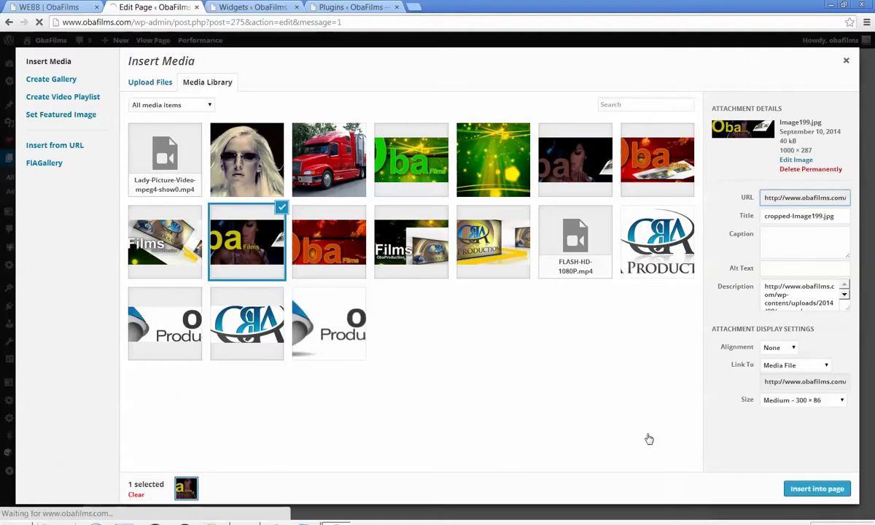
pyautogui.click(809, 490)
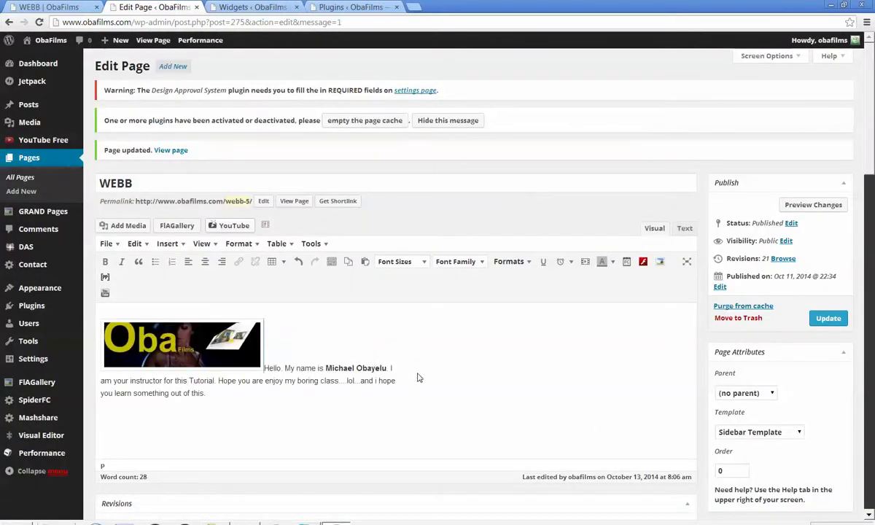
pyautogui.click(823, 323)
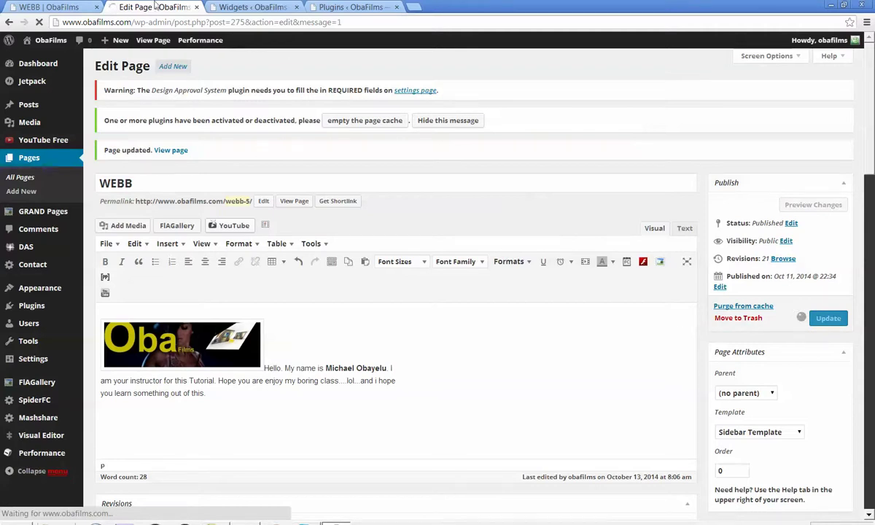
# - Reload the live WEBB page to check the inserted image, text and sidebar video together
pyautogui.click(59, 7)
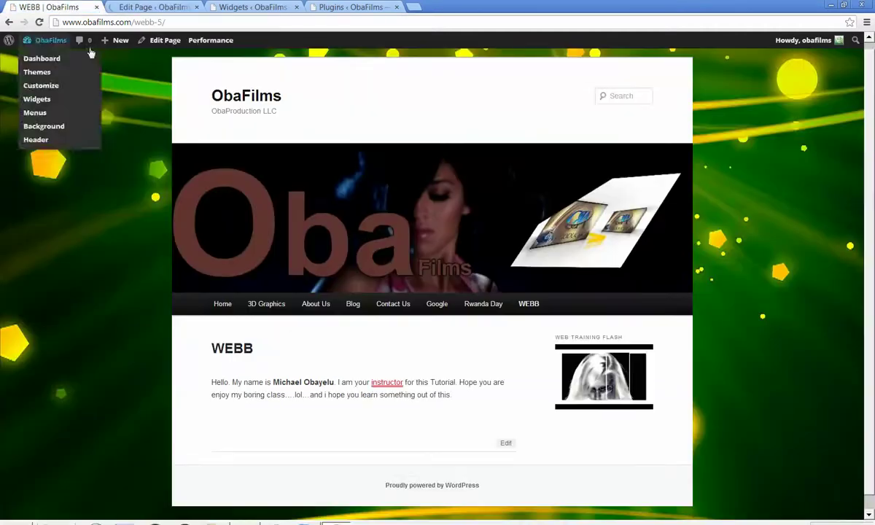
pyautogui.rightClick(740, 328)
pyautogui.click(764, 363)
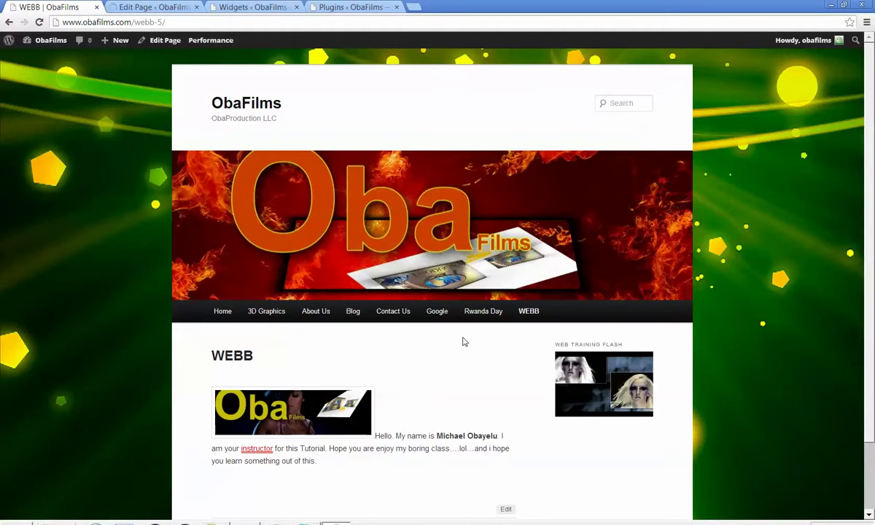
pyautogui.moveTo(583, 391)
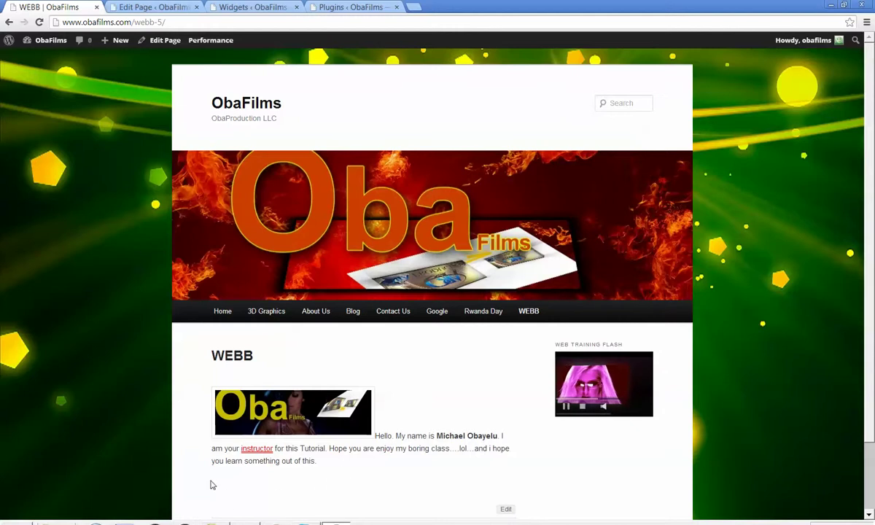
# - Move one of the Youtube Channel Gallery widgets from the Showcase Sidebar to Footer Area One
pyautogui.click(254, 8)
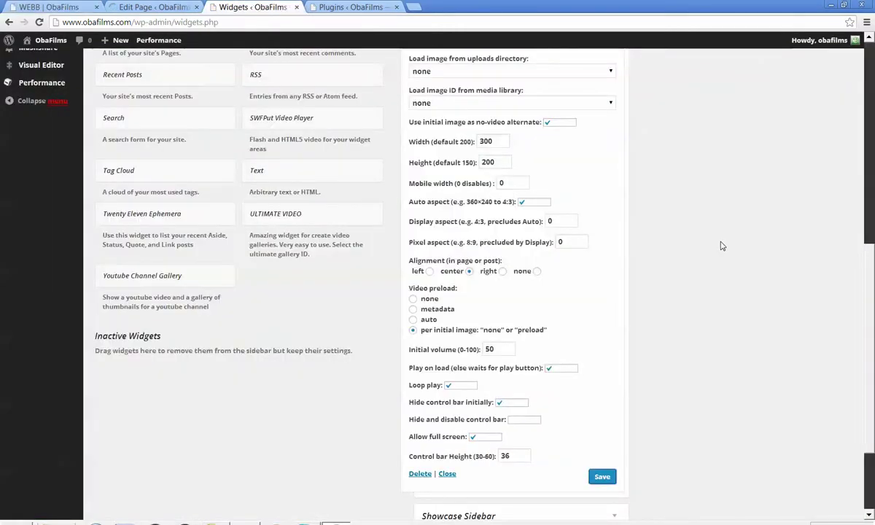
pyautogui.scroll(5, 721, 246)
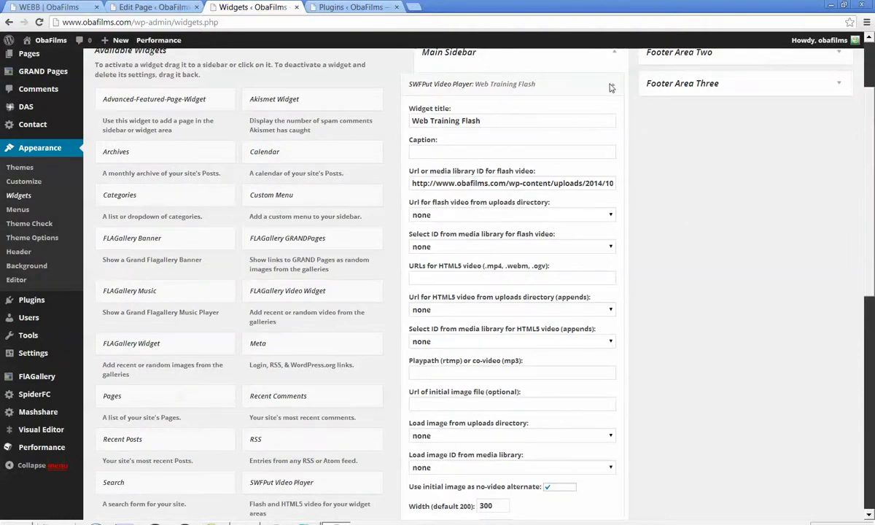
pyautogui.scroll(3, 614, 88)
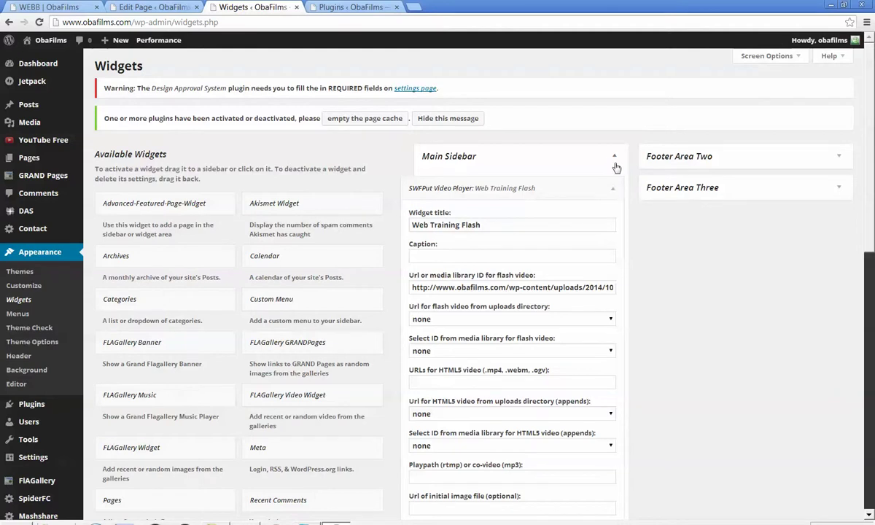
pyautogui.click(615, 158)
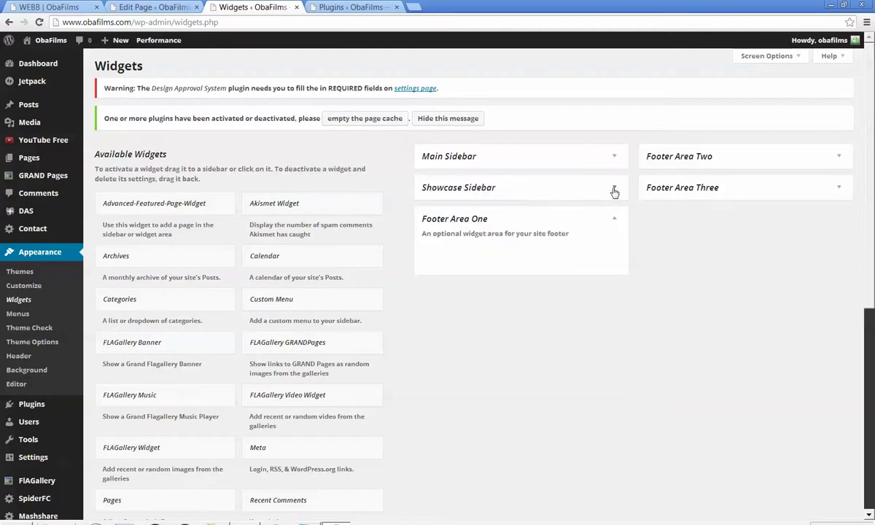
pyautogui.click(615, 190)
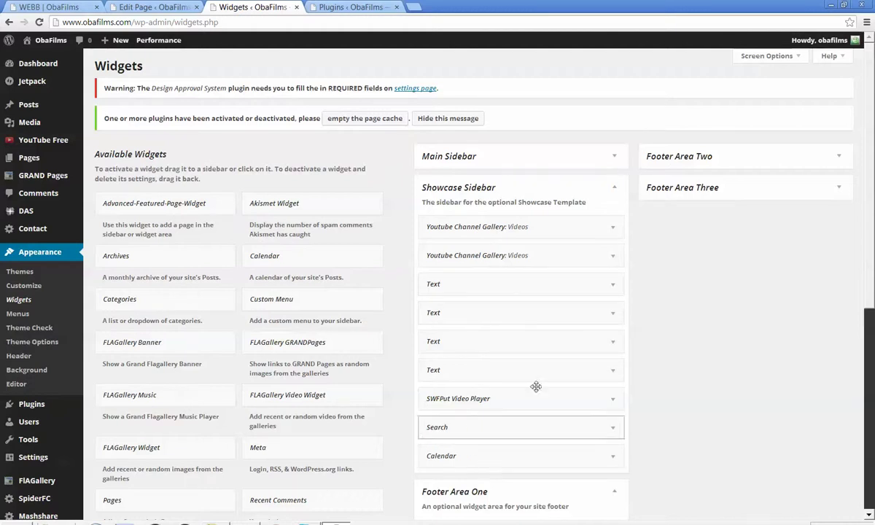
pyautogui.scroll(-1, 738, 302)
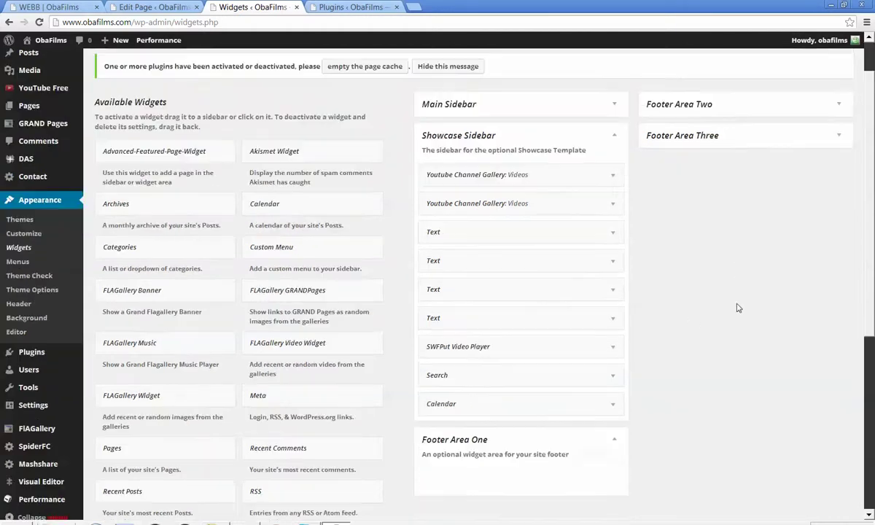
pyautogui.click(574, 179)
pyautogui.moveTo(574, 179); pyautogui.dragTo(559, 481)
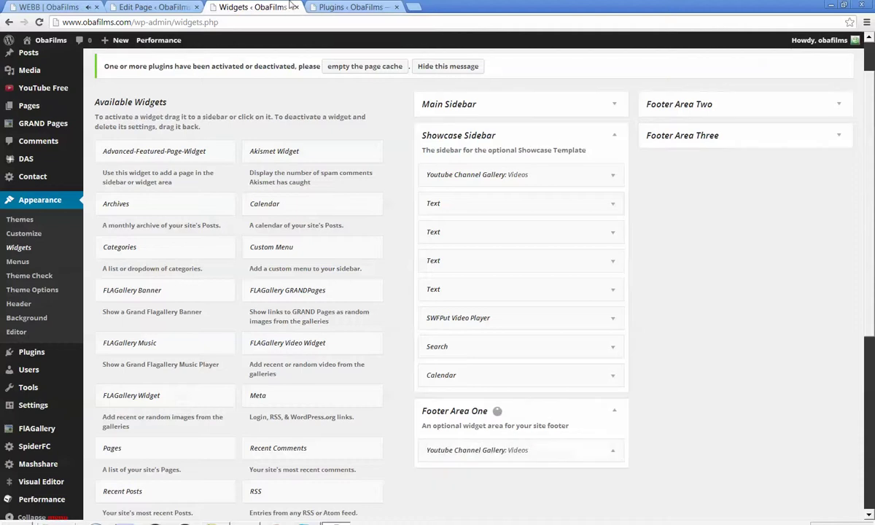
# - Return to the live WEBB page and close the pop-up ad to review the current sidebar layout
pyautogui.click(349, 7)
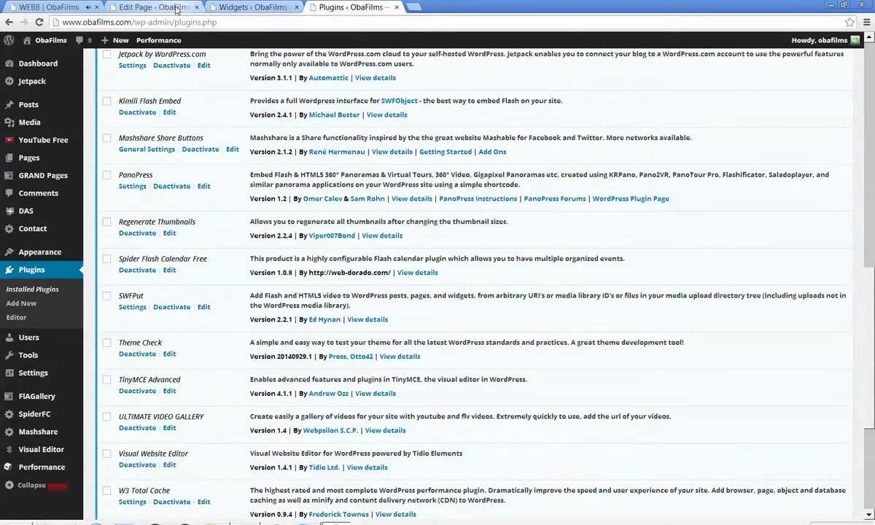
pyautogui.click(175, 7)
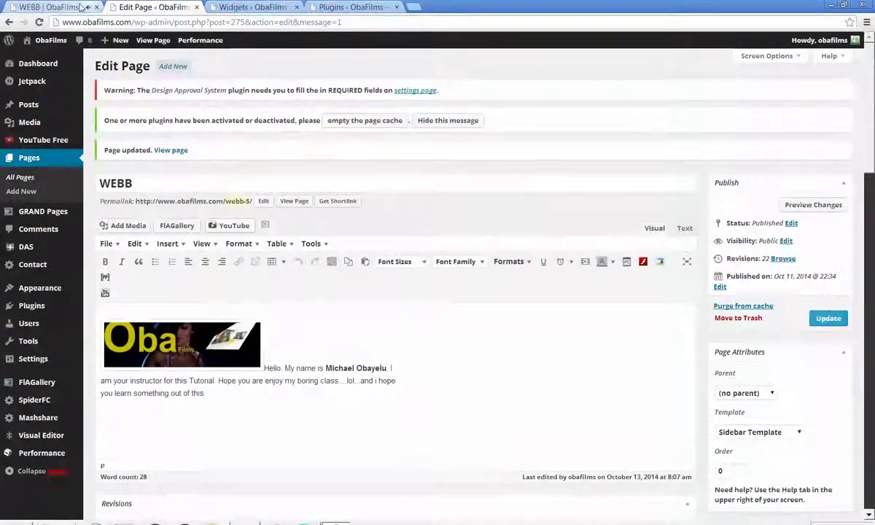
pyautogui.click(86, 6)
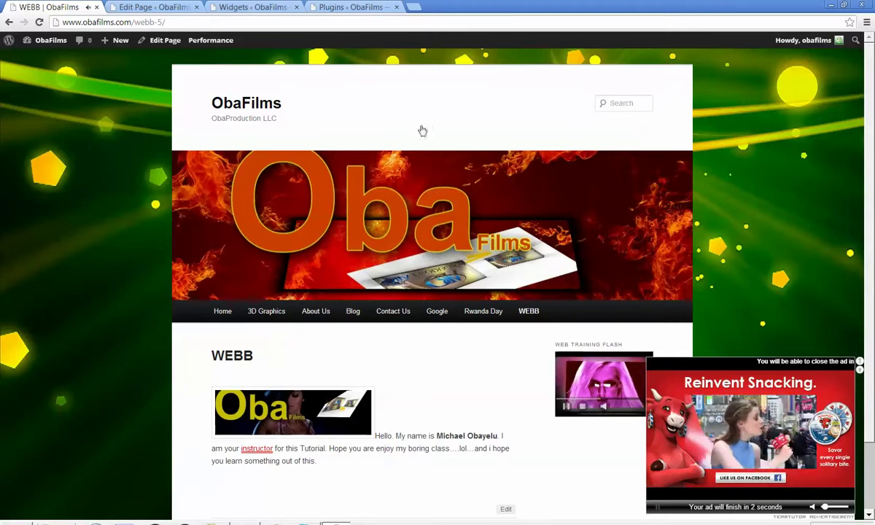
pyautogui.click(859, 364)
pyautogui.scroll(-1, 512, 451)
pyautogui.scroll(-1, 512, 447)
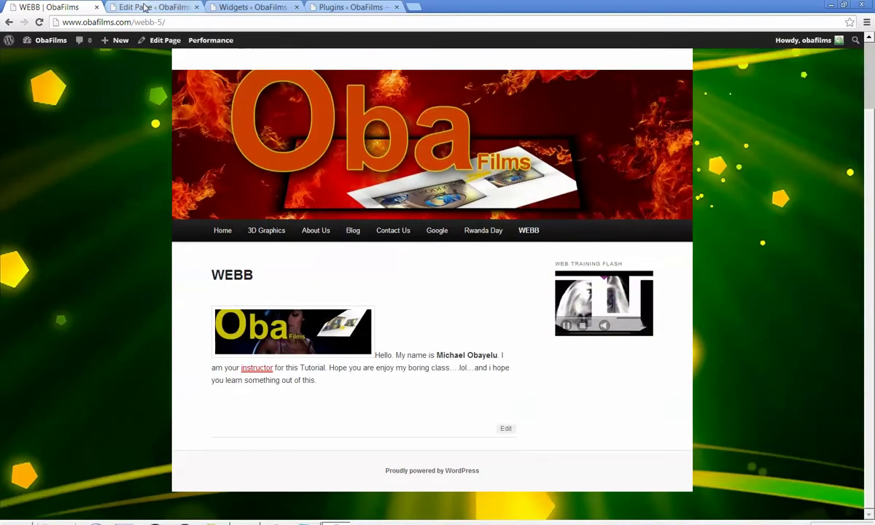
# - Set the WEBB page's template to Showcase Template and update the page
pyautogui.click(146, 8)
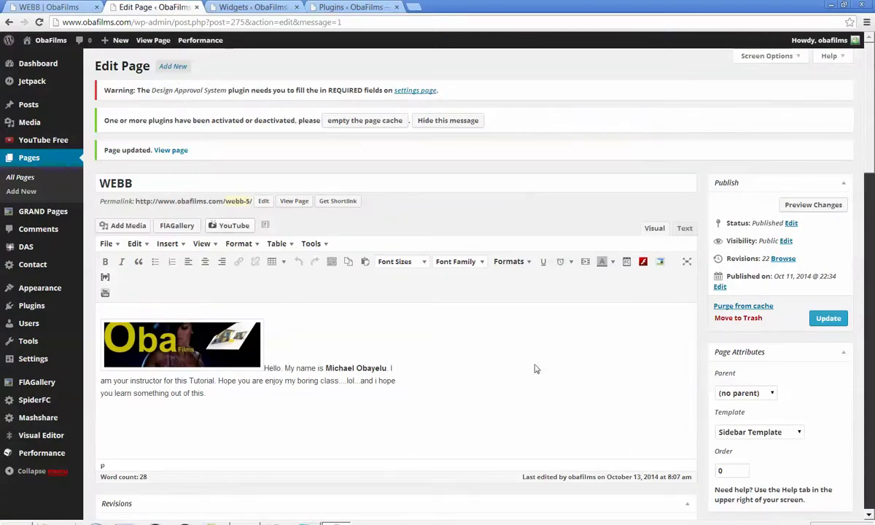
pyautogui.click(800, 435)
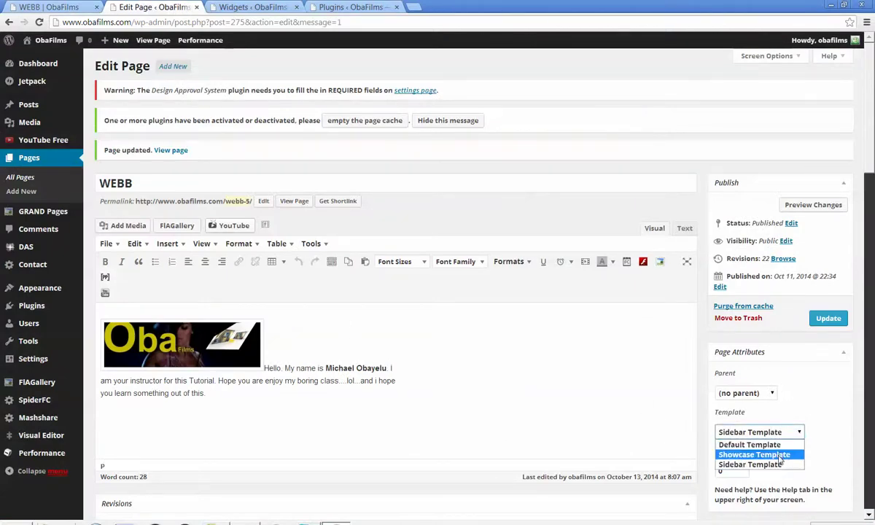
pyautogui.click(778, 453)
pyautogui.click(247, 7)
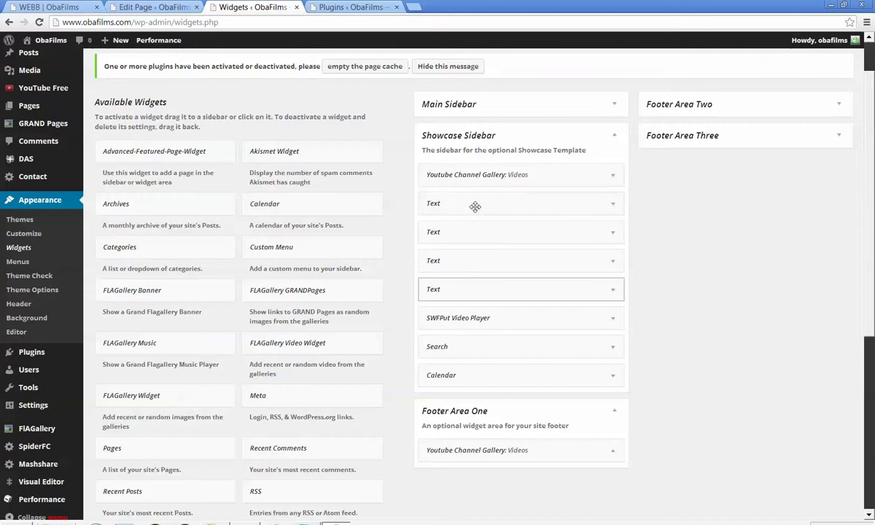
pyautogui.click(153, 8)
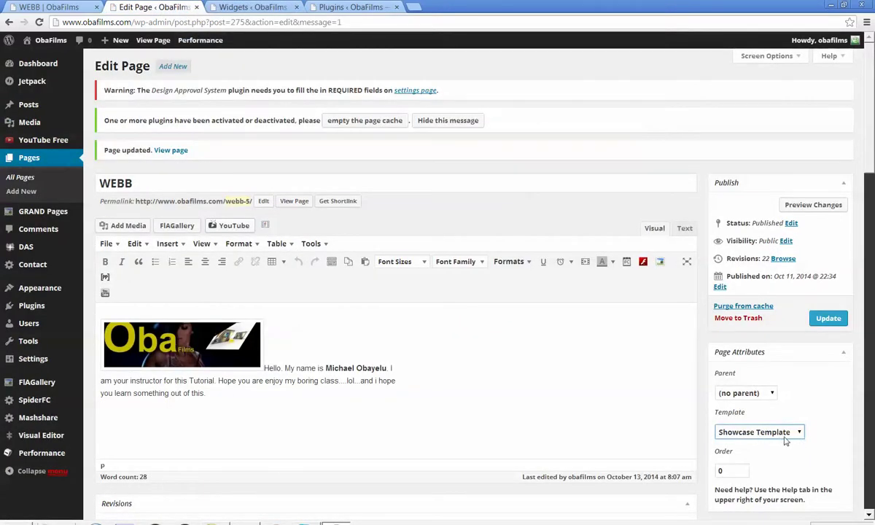
pyautogui.click(828, 320)
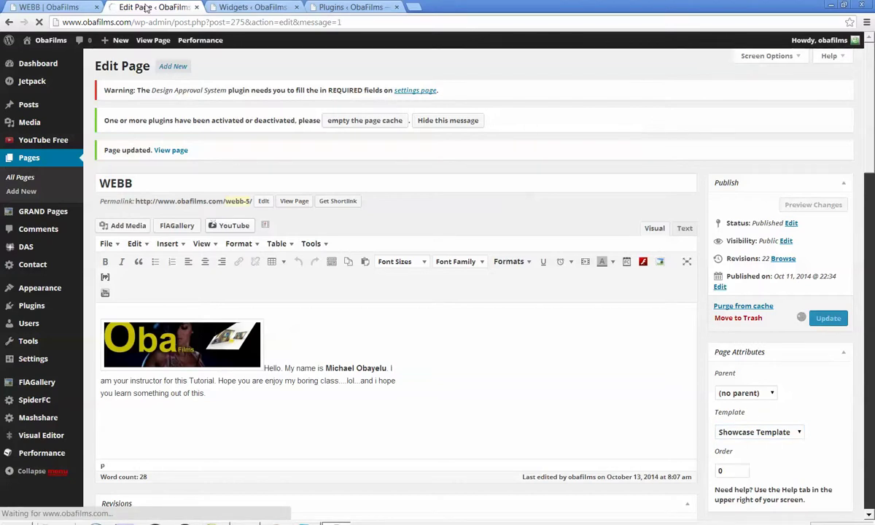
# - Reload the live WEBB page and examine its Showcase layout, from the introduction through the sidebar widgets to the footer video gallery
pyautogui.click(76, 7)
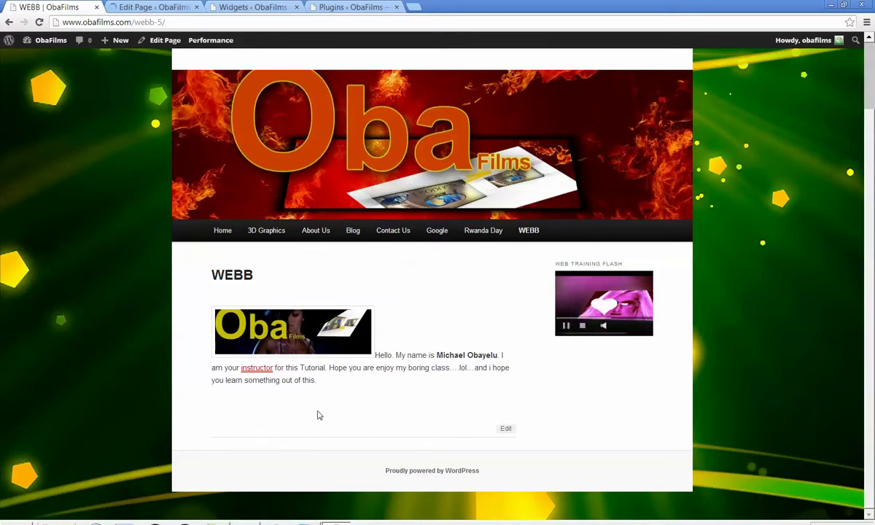
pyautogui.click(528, 231)
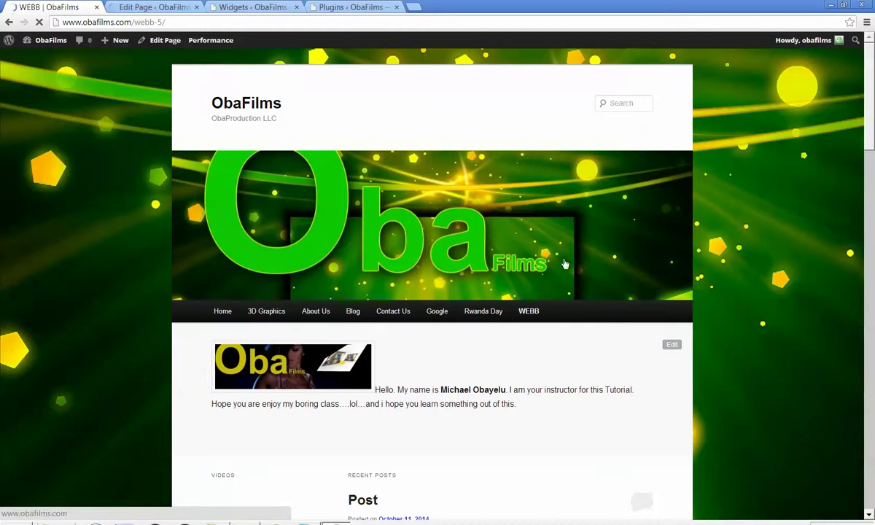
pyautogui.scroll(-1, 565, 261)
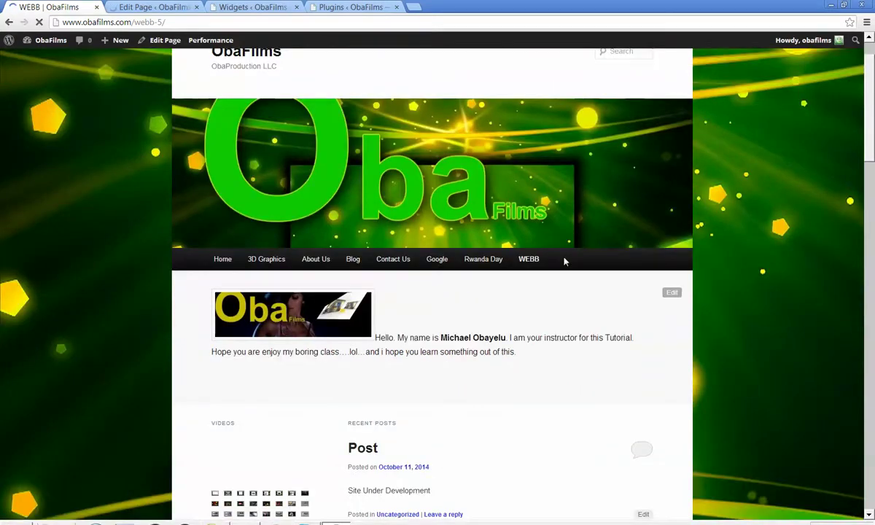
pyautogui.scroll(-3, 565, 261)
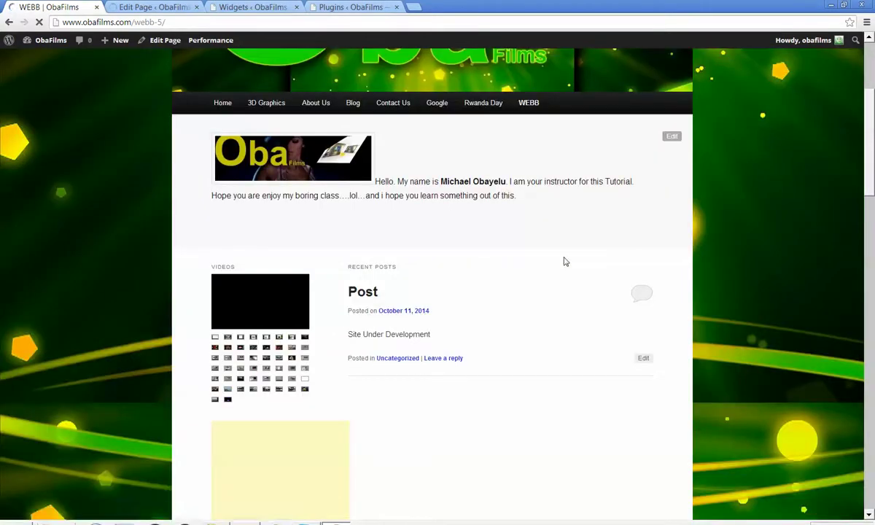
pyautogui.scroll(-2, 565, 261)
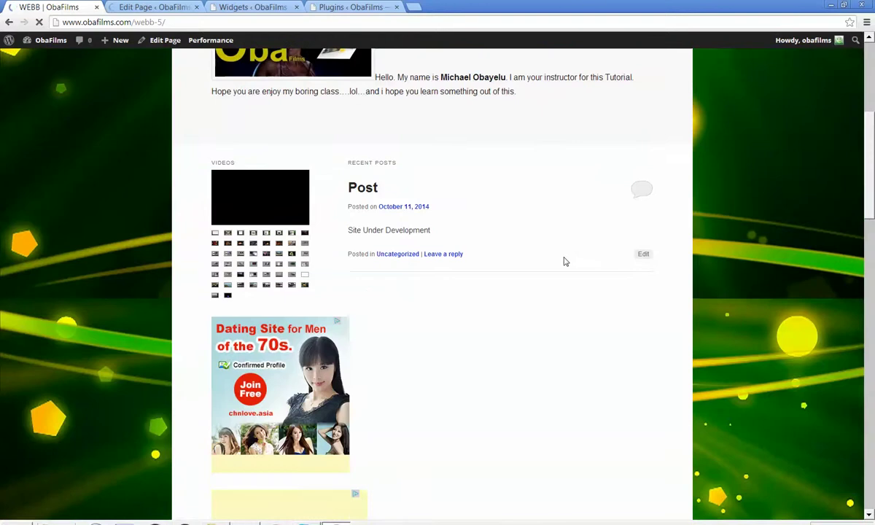
pyautogui.scroll(-10, 565, 261)
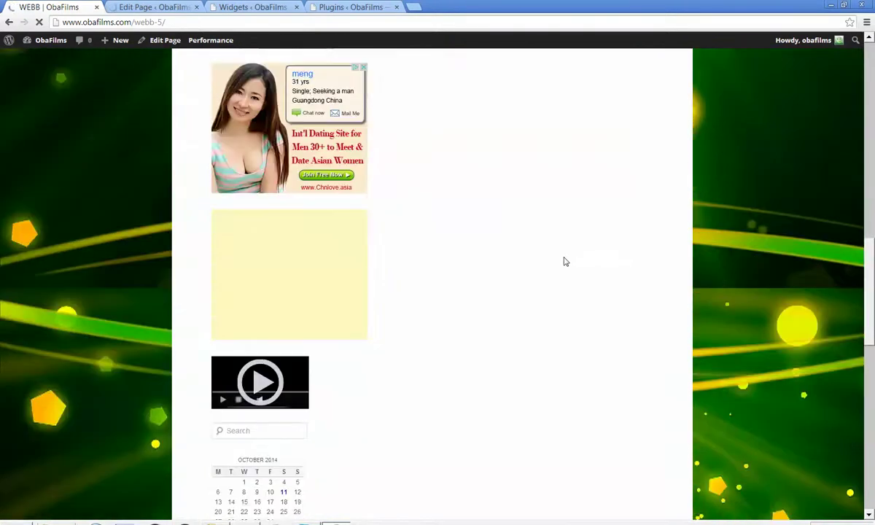
pyautogui.scroll(-9, 565, 261)
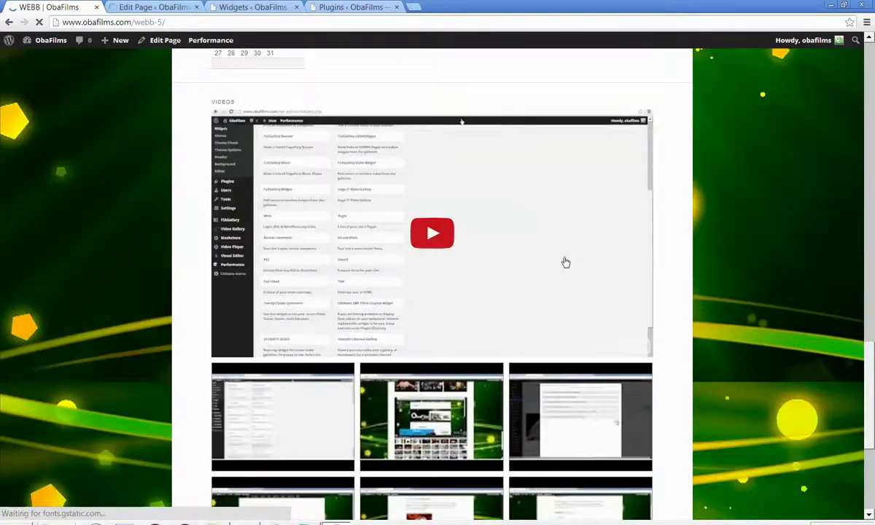
pyautogui.scroll(-5, 565, 261)
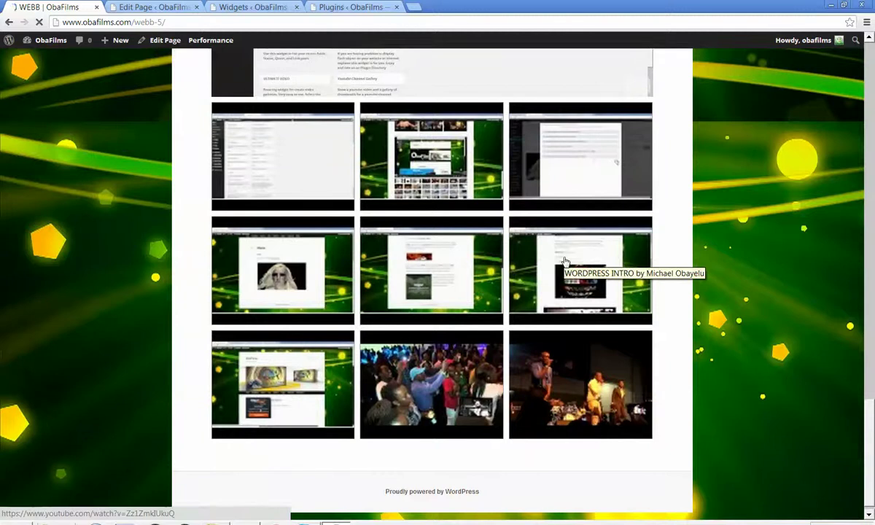
pyautogui.scroll(1, 565, 261)
pyautogui.scroll(12, 565, 261)
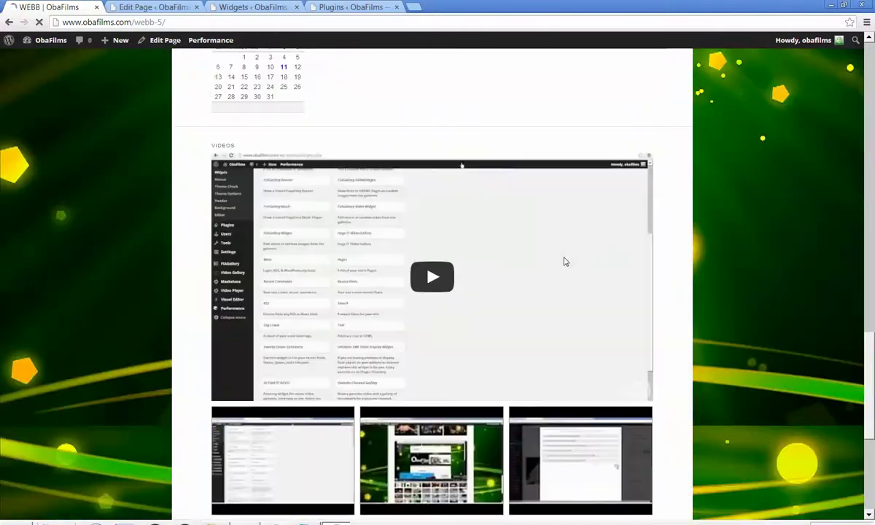
pyautogui.scroll(3, 565, 261)
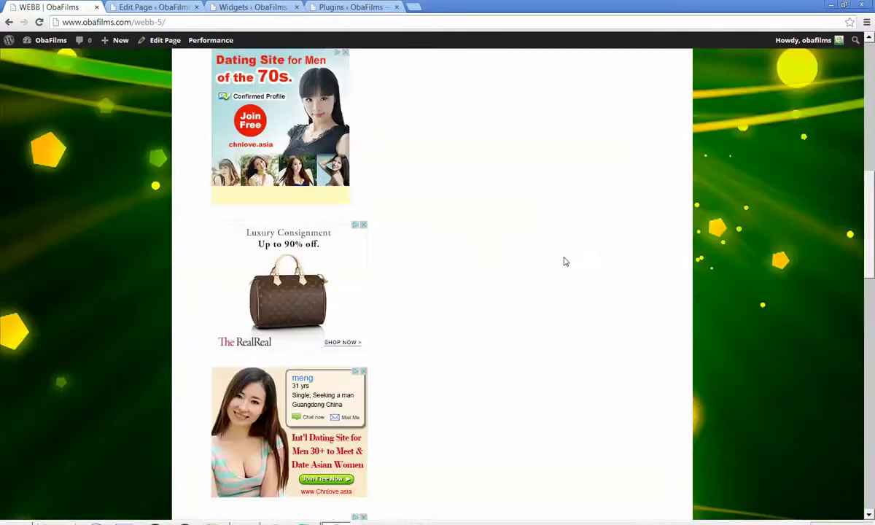
pyautogui.press('F5')
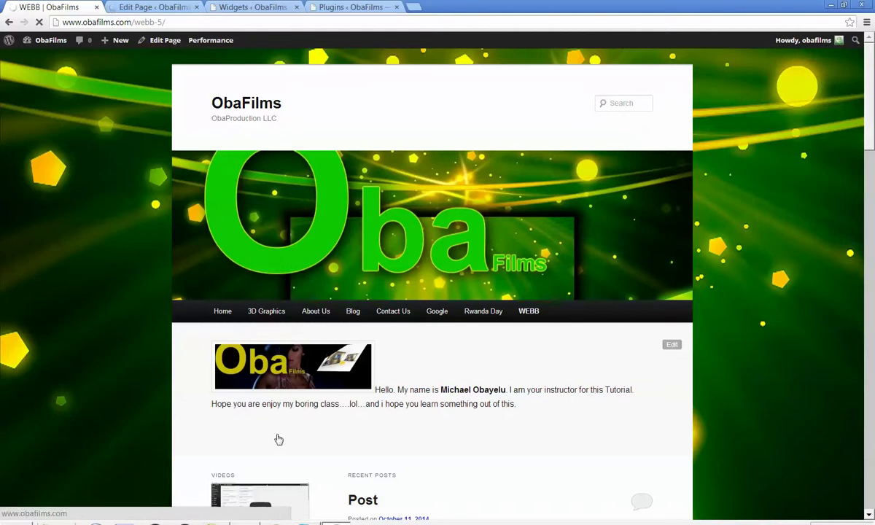
# - Move the Web Training Flash SWFPut Video Player widget from the Main Sidebar to the first position in the Showcase Sidebar
pyautogui.click(240, 7)
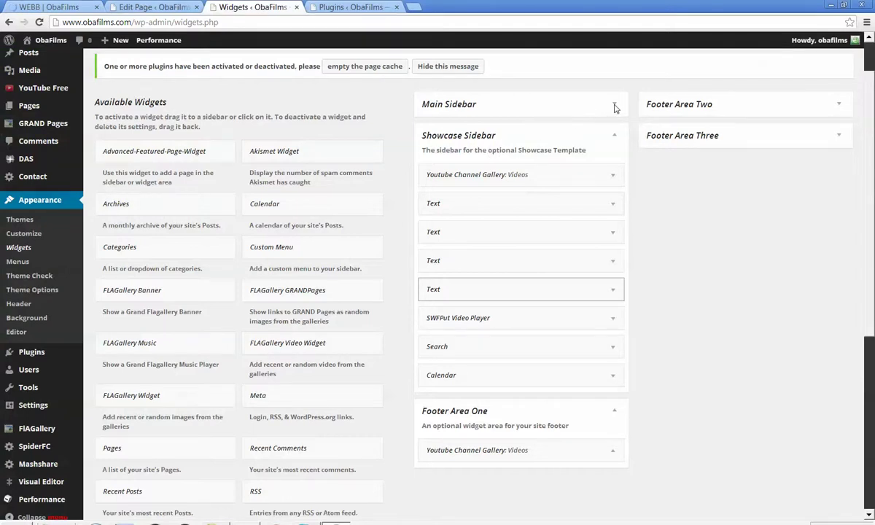
pyautogui.click(615, 107)
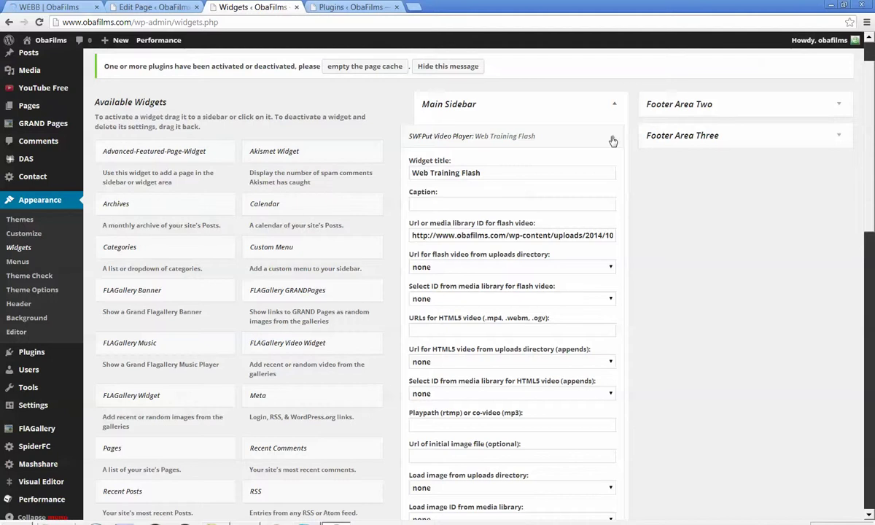
pyautogui.click(612, 140)
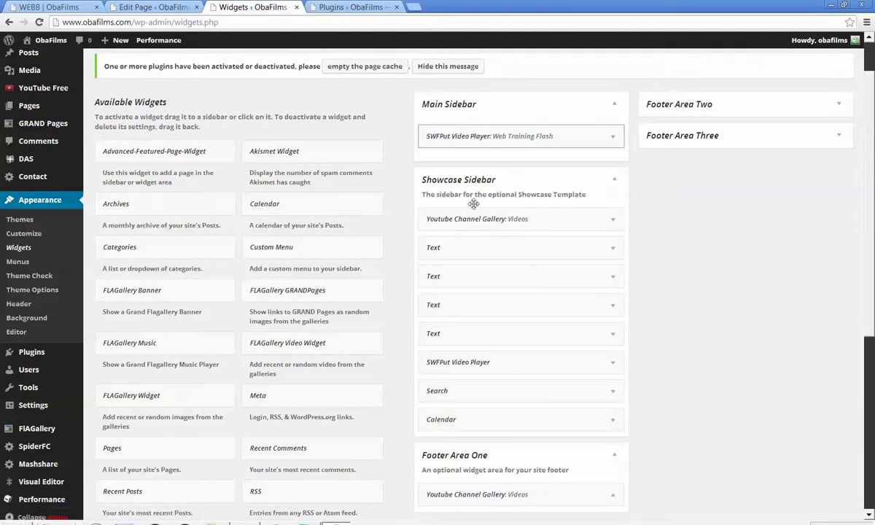
pyautogui.moveTo(463, 215)
pyautogui.mouseDown()
pyautogui.moveTo(453, 218)
pyautogui.moveTo(474, 215)
pyautogui.mouseUp()
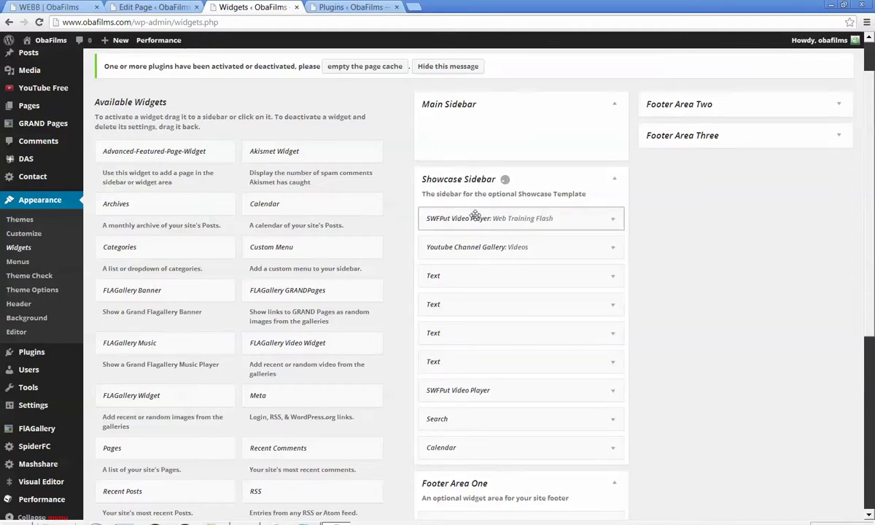
# - Reload the live WEBB page to check the Web Training Flash video in the showcase sidebar
pyautogui.click(55, 8)
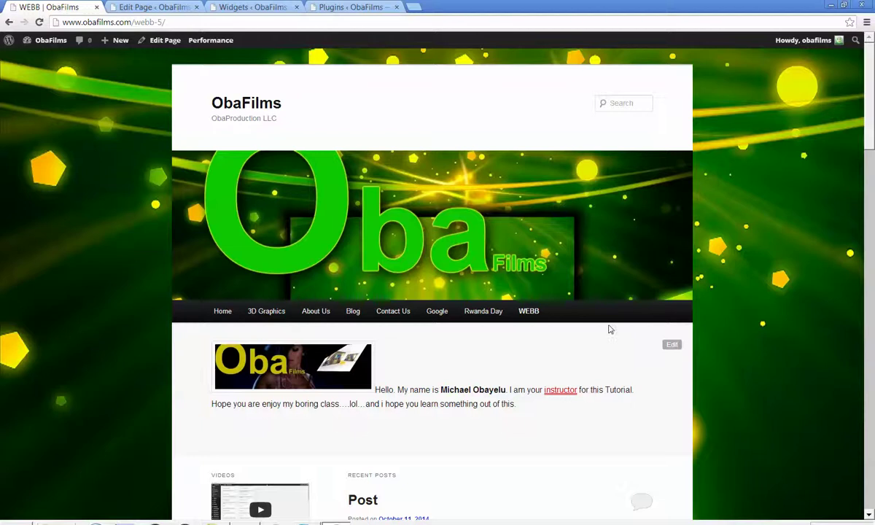
pyautogui.rightClick(753, 282)
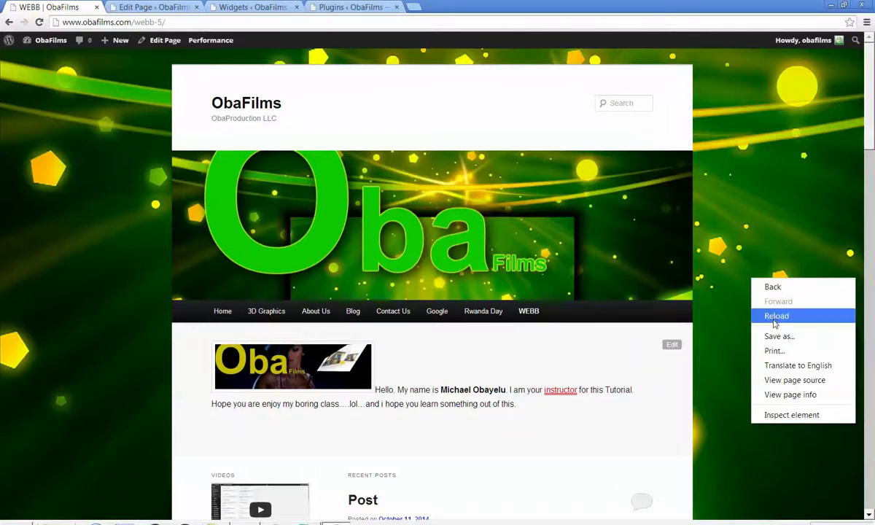
pyautogui.click(773, 314)
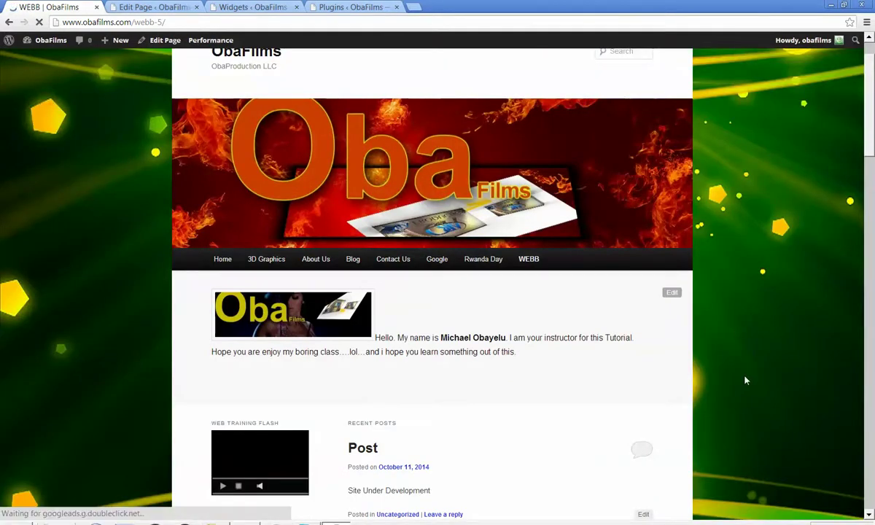
pyautogui.scroll(-1, 745, 380)
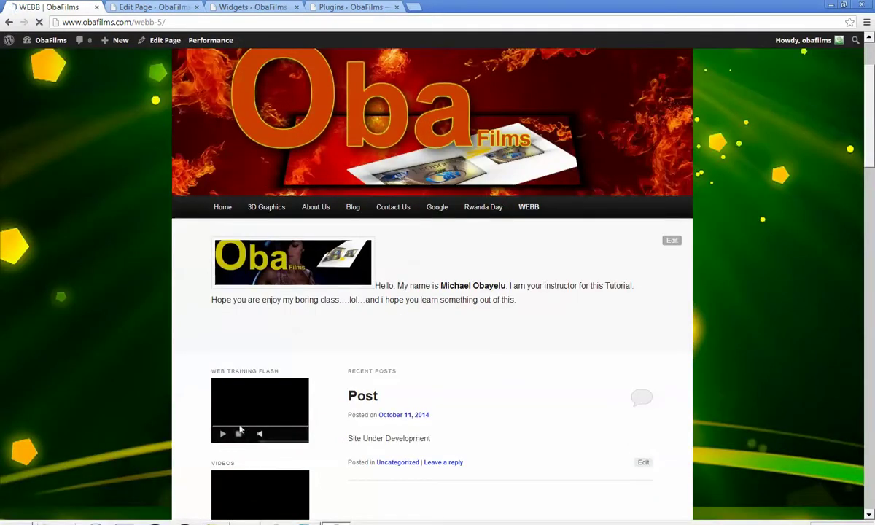
# - Examine the live WEBB page's sidebar widgets and ads, reloading it to watch the Web Training Flash video
pyautogui.scroll(-2, 430, 391)
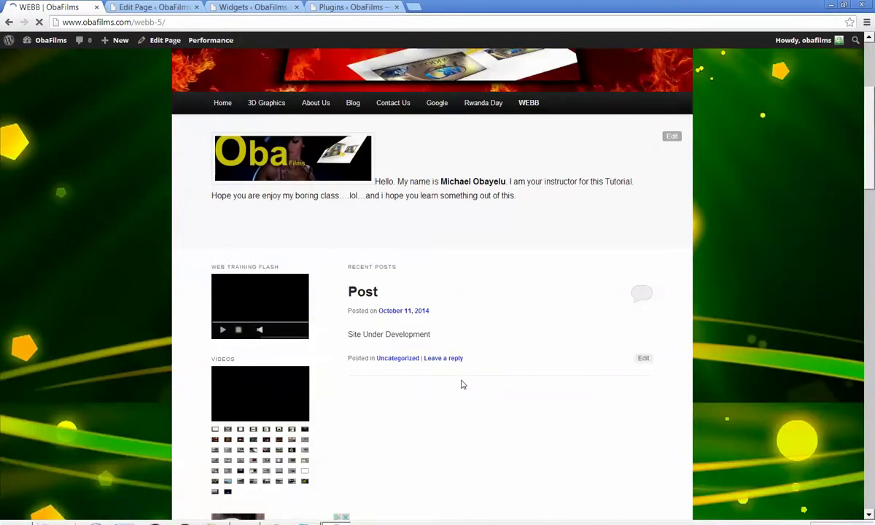
pyautogui.scroll(-3, 568, 357)
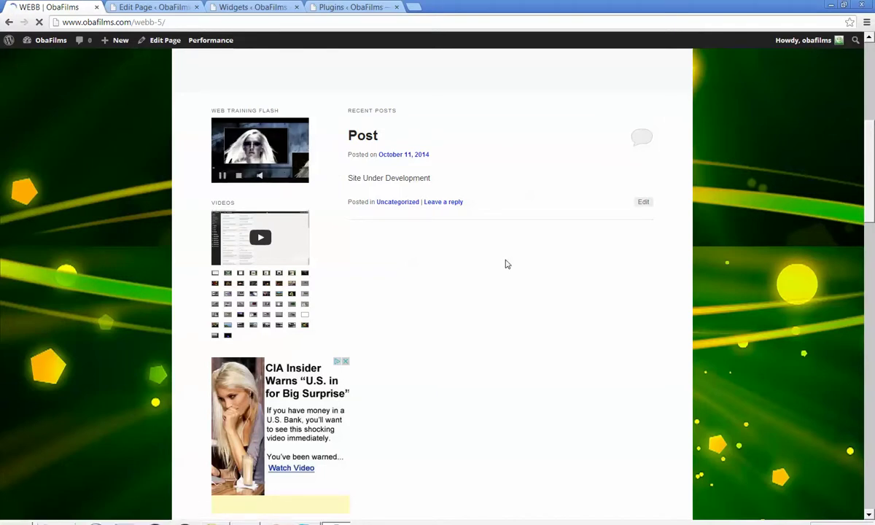
pyautogui.scroll(-3, 511, 267)
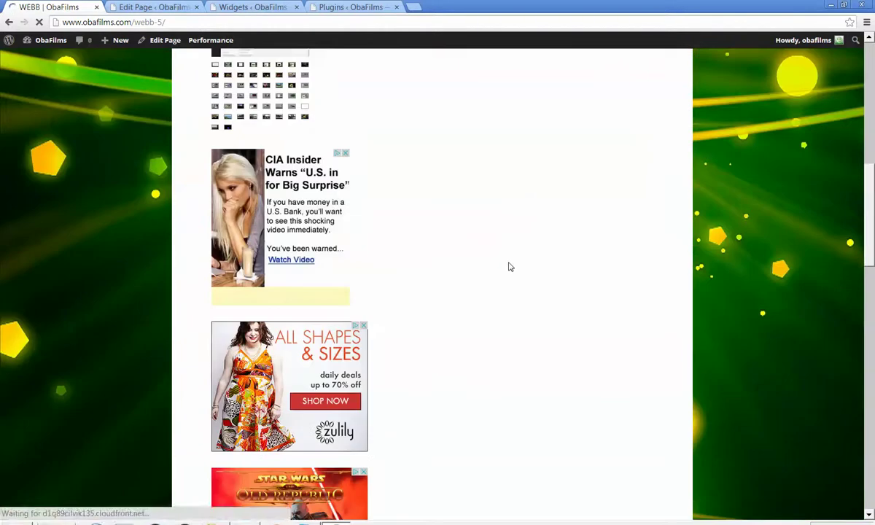
pyautogui.scroll(1, 511, 267)
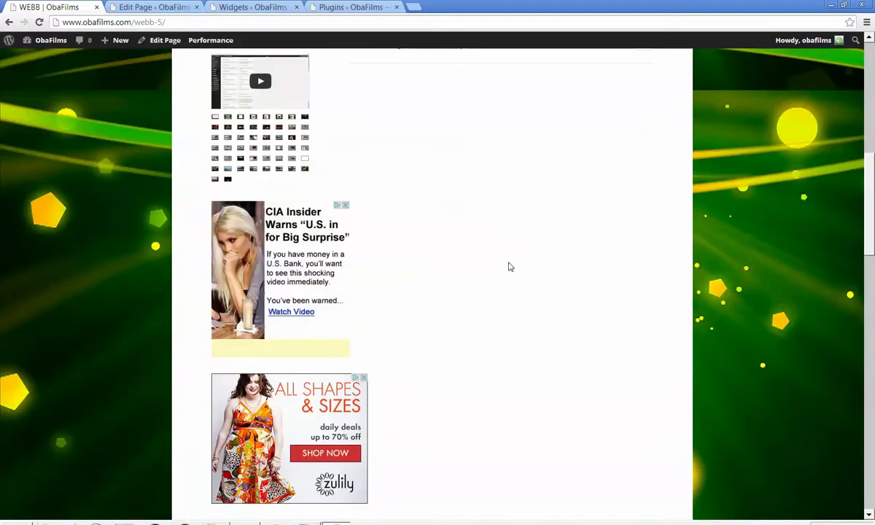
pyautogui.press('F5')
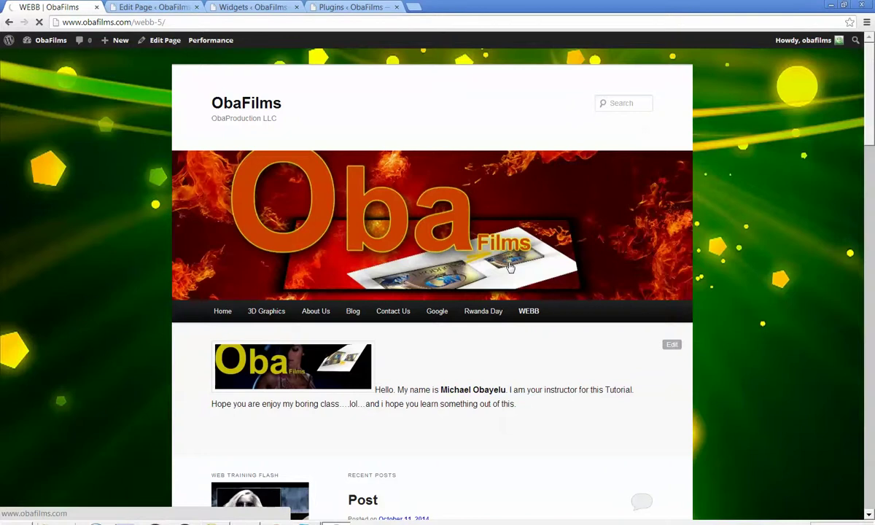
pyautogui.scroll(-4, 511, 266)
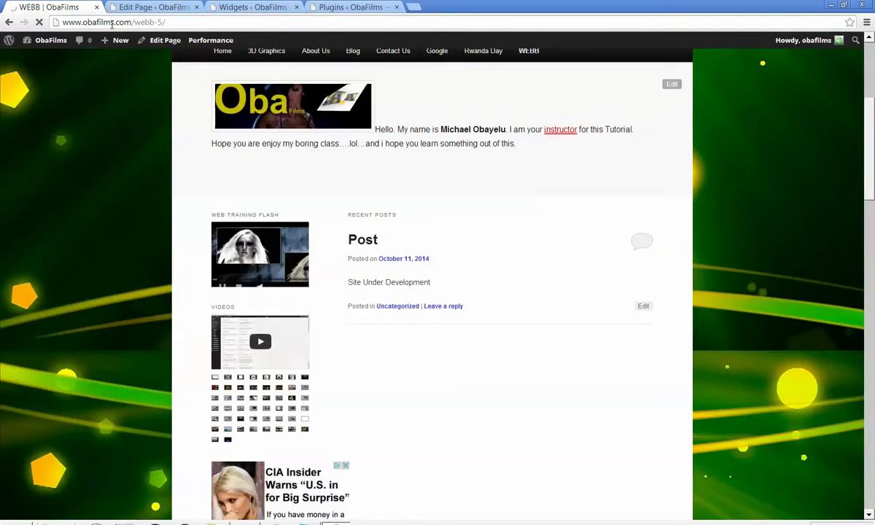
# - Swap the Footer Area One Youtube Channel Gallery widget with the Showcase Sidebar's Web Training Flash SWFPut Video Player widget
pyautogui.click(146, 7)
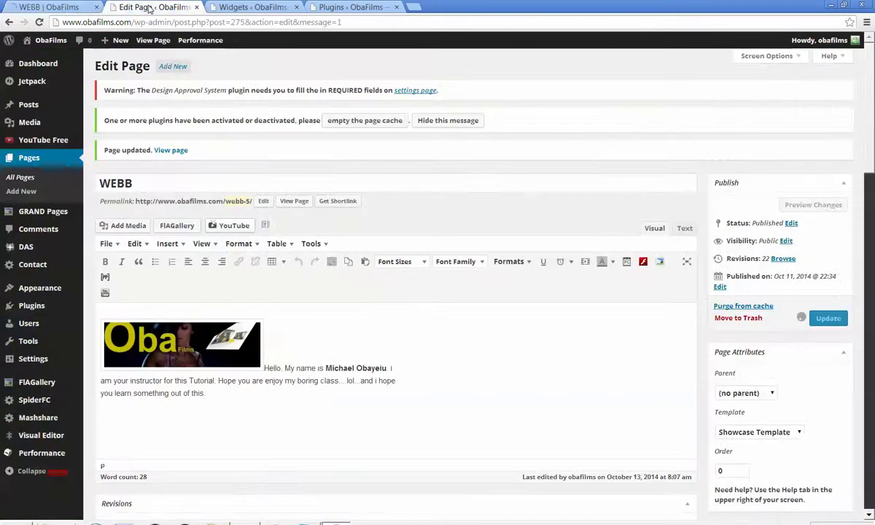
pyautogui.click(267, 9)
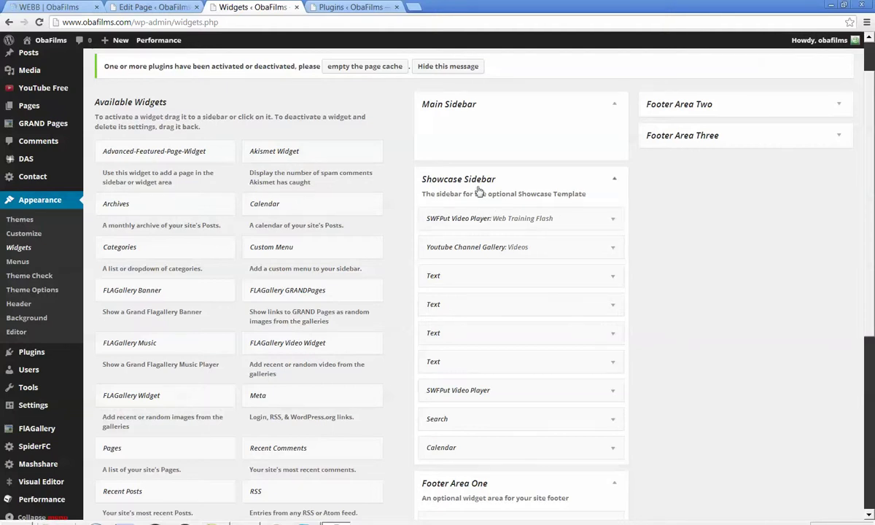
pyautogui.scroll(-2, 758, 264)
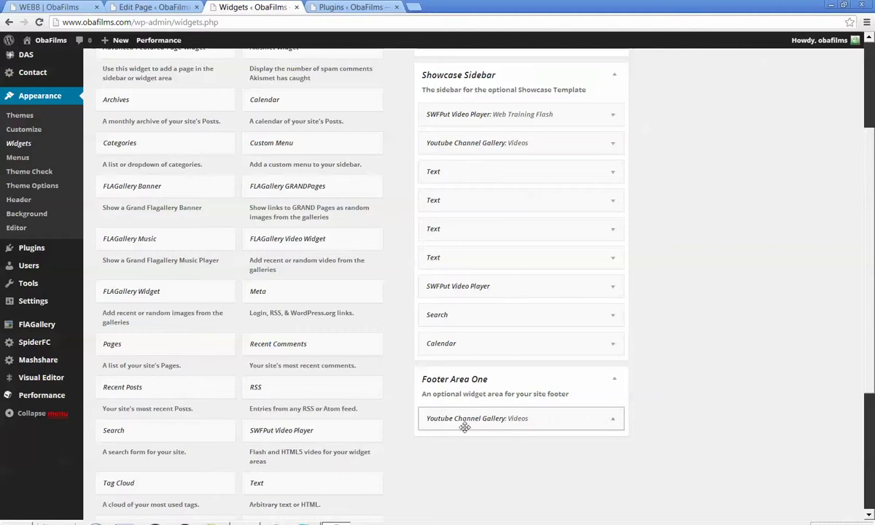
pyautogui.moveTo(476, 346); pyautogui.dragTo(488, 157)
pyautogui.moveTo(487, 113); pyautogui.dragTo(491, 446)
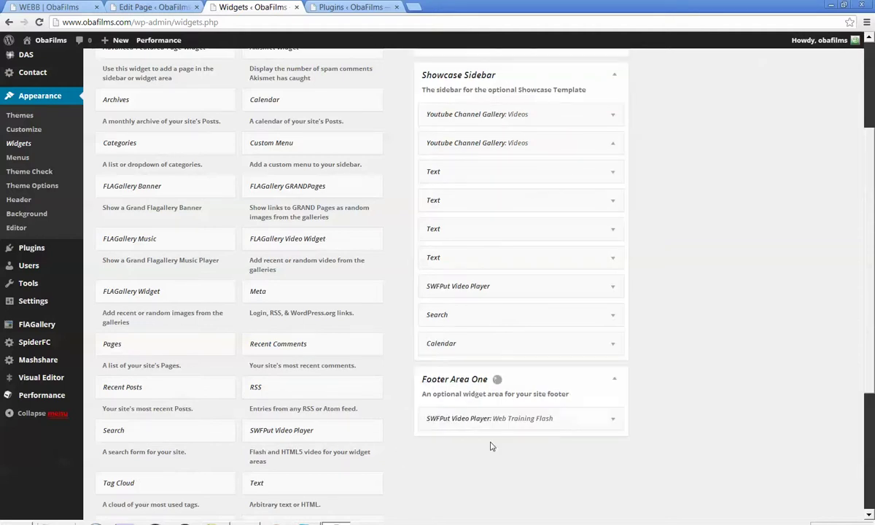
pyautogui.click(615, 380)
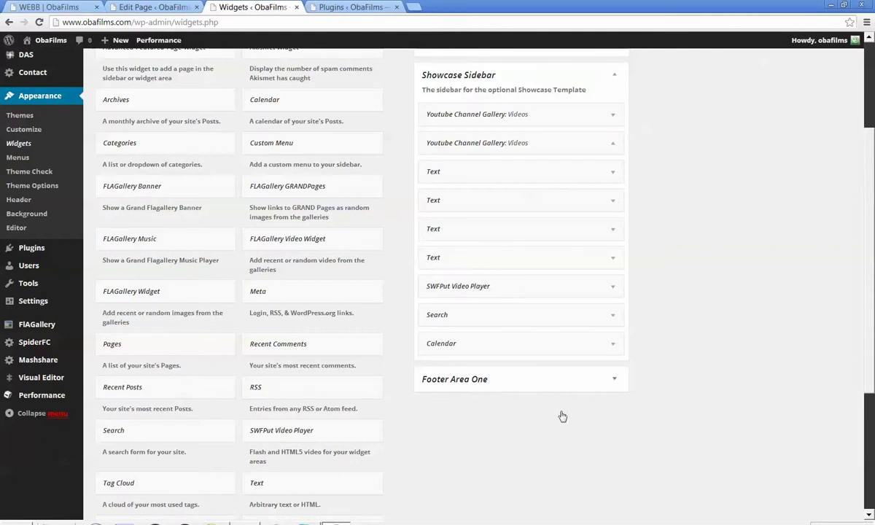
pyautogui.click(614, 381)
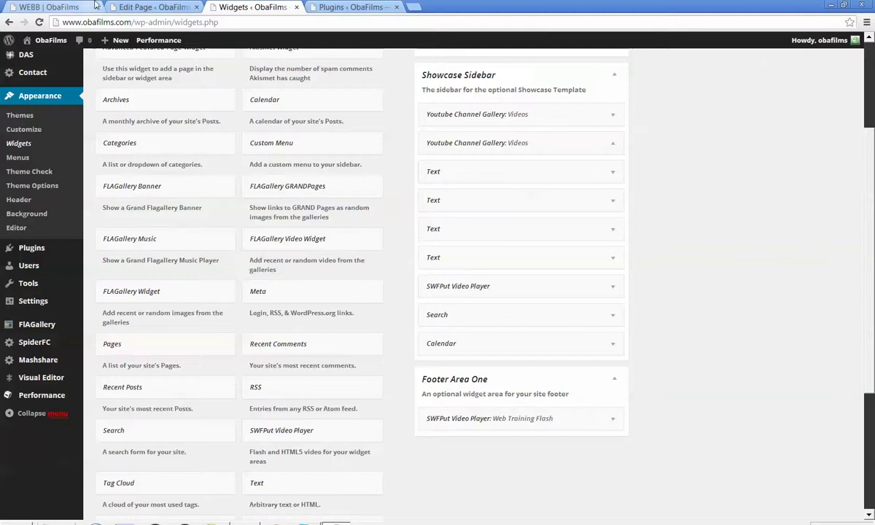
pyautogui.click(66, 8)
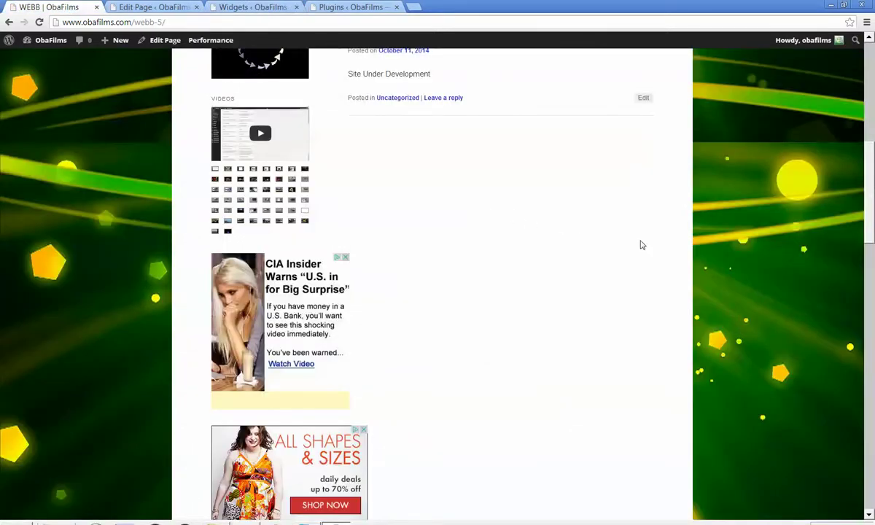
pyautogui.rightClick(674, 246)
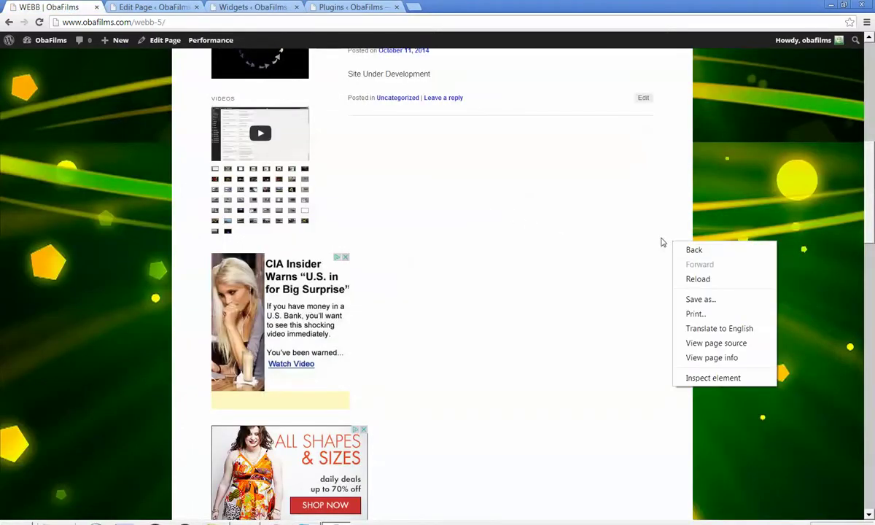
pyautogui.press('Escape')
pyautogui.click(232, 7)
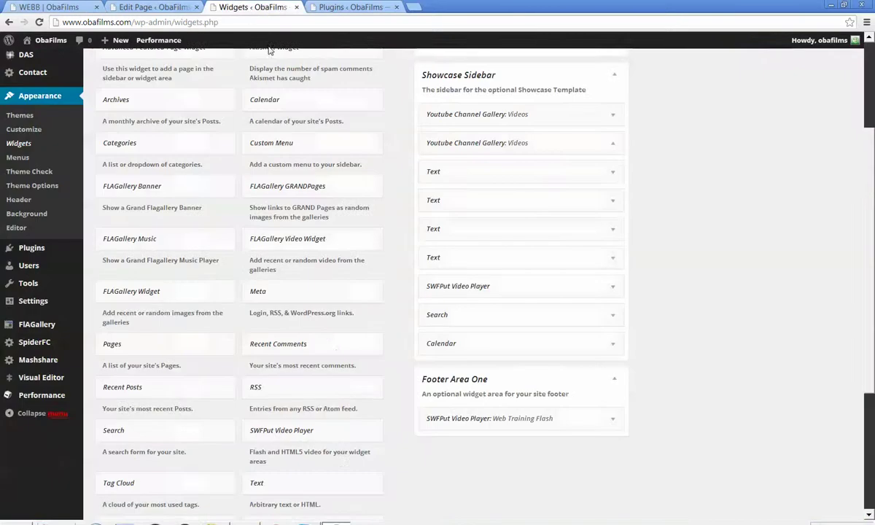
# - Set the WEBB page's template to Default Template and update the page
pyautogui.click(150, 7)
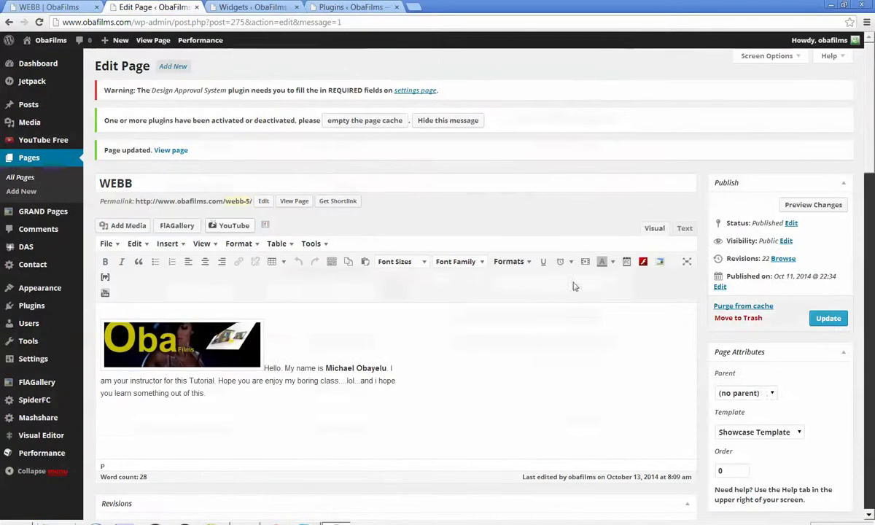
pyautogui.click(799, 433)
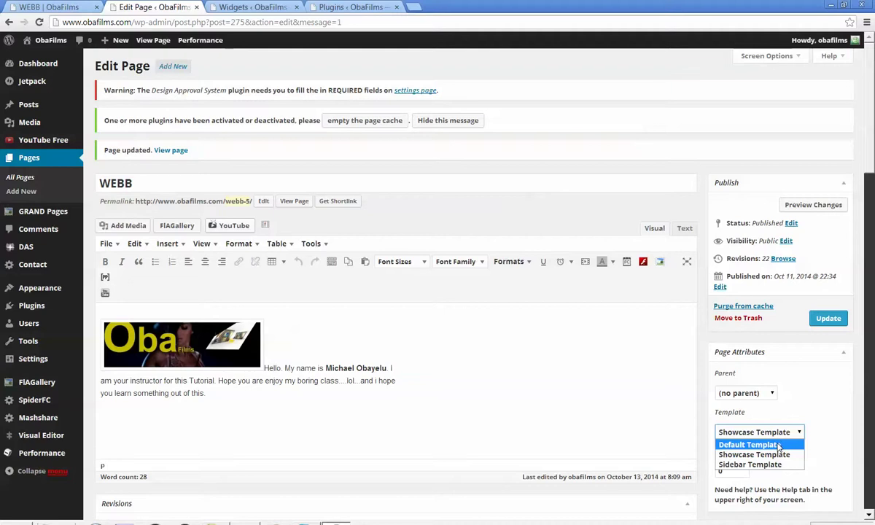
pyautogui.click(751, 445)
pyautogui.click(828, 320)
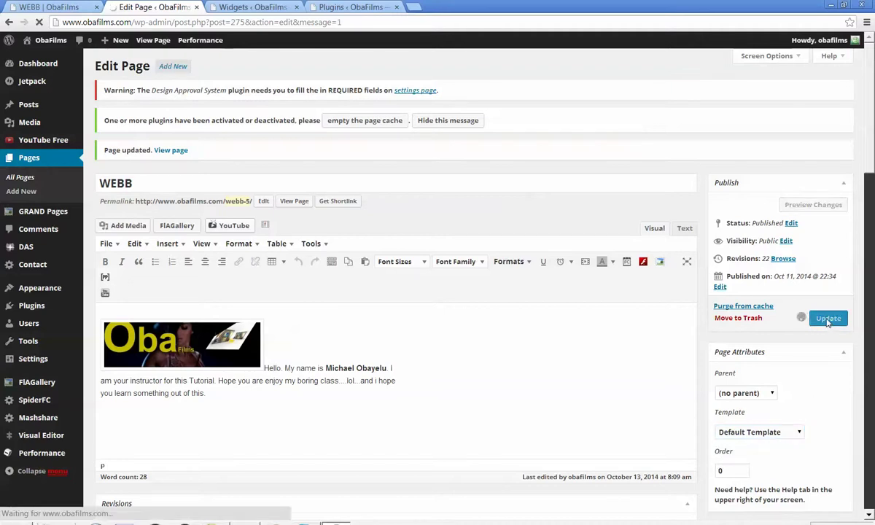
# - Reload the live WEBB page and check the Web Training Flash video in the footer
pyautogui.click(57, 9)
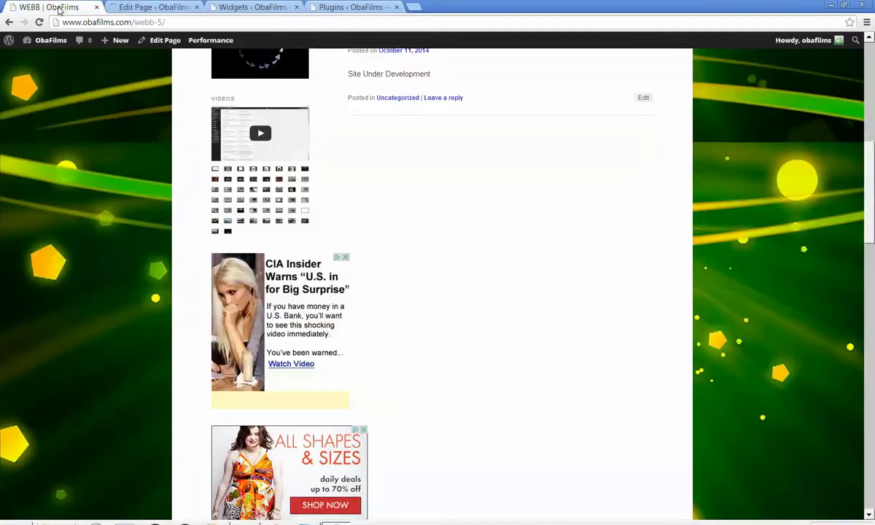
pyautogui.rightClick(732, 213)
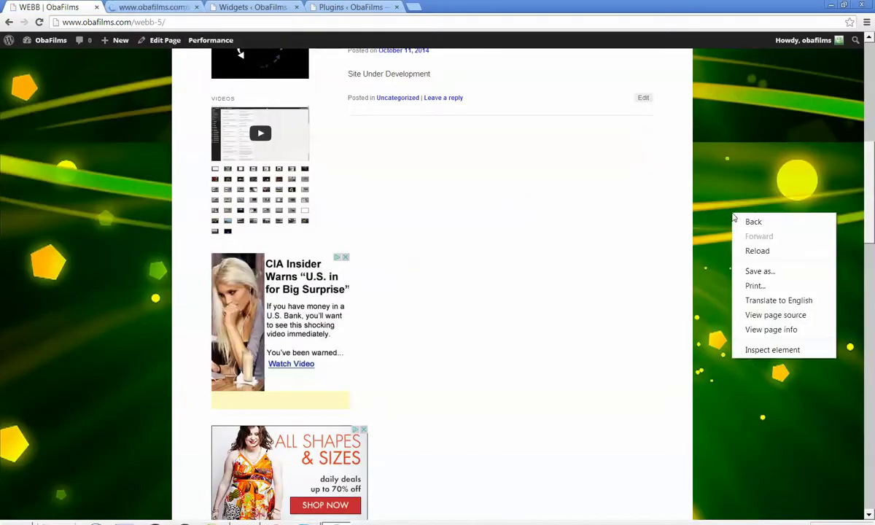
pyautogui.click(753, 252)
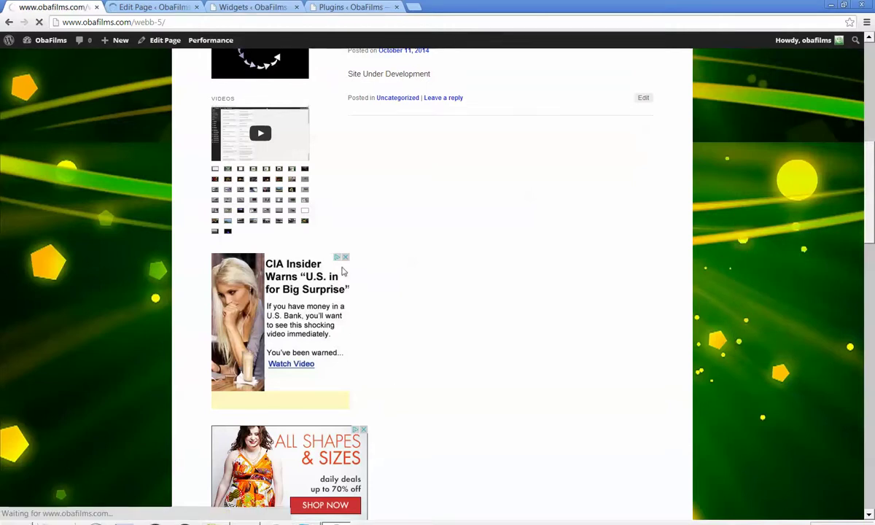
pyautogui.click(490, 107)
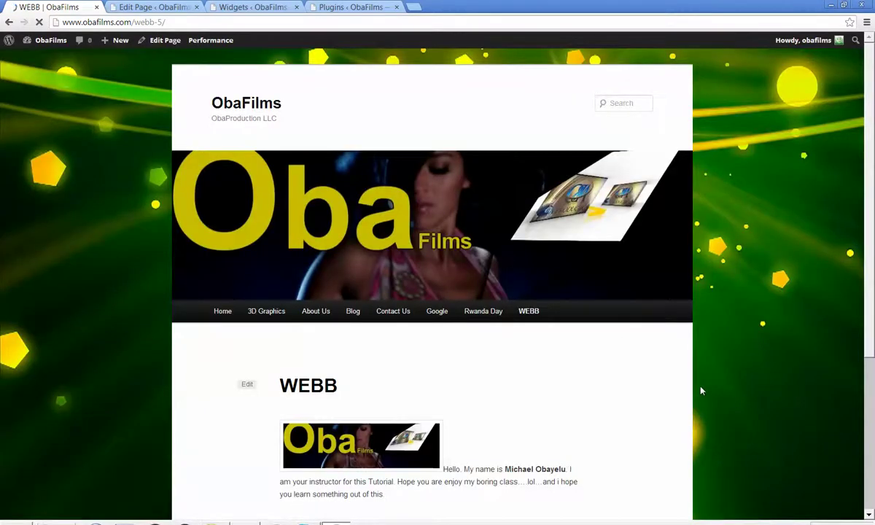
pyautogui.scroll(-2, 701, 392)
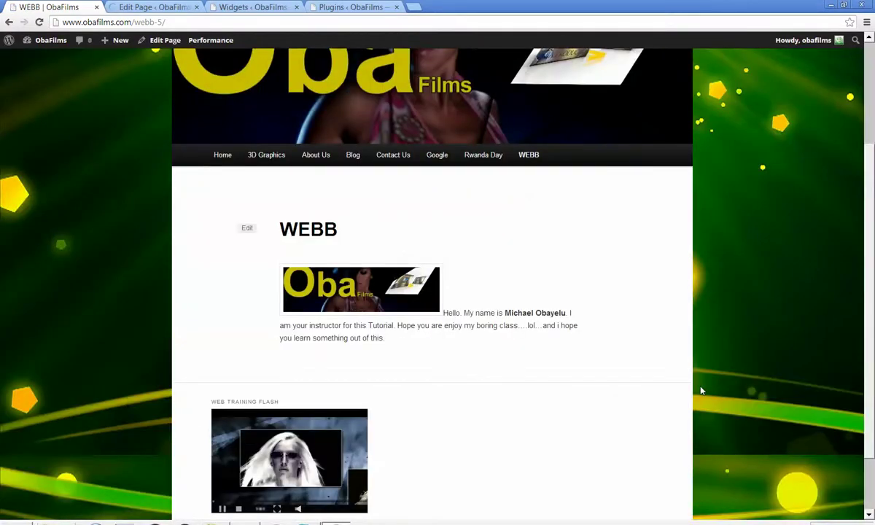
pyautogui.scroll(-1, 301, 445)
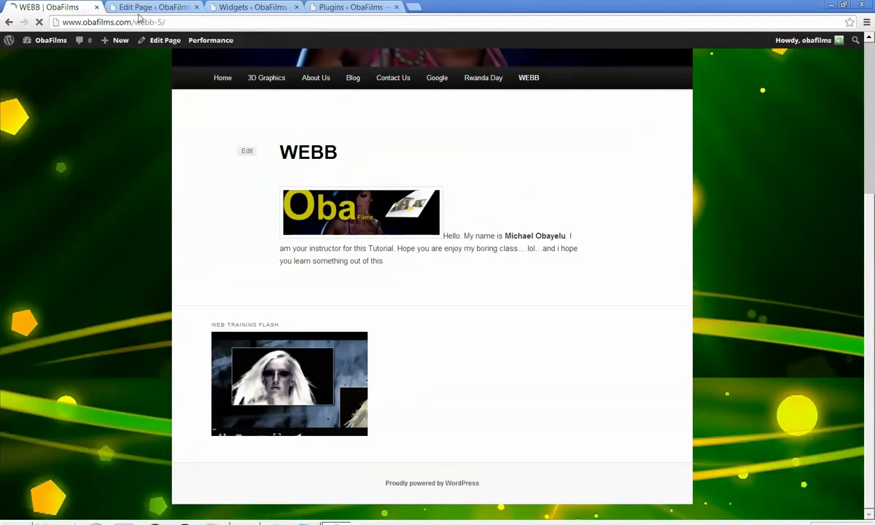
# - Set the Footer Area One Web Training Flash player's width to 700 and height to 500, and save the widget
pyautogui.click(244, 7)
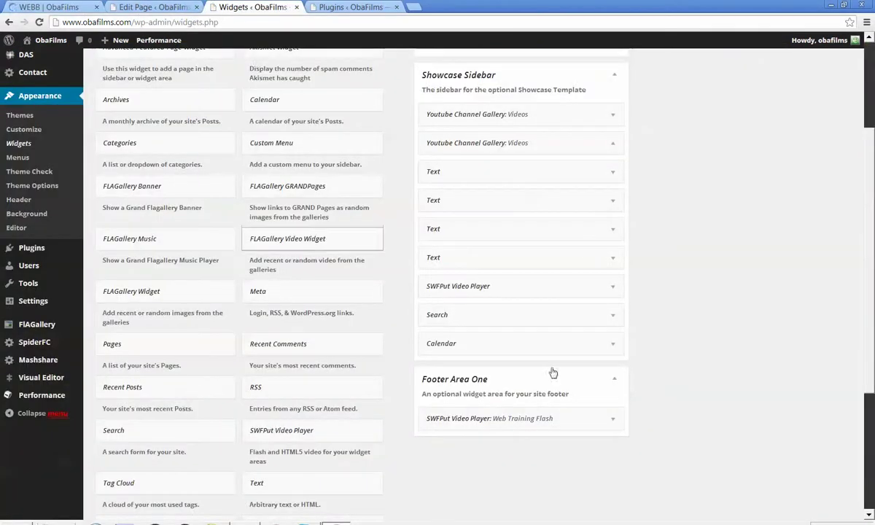
pyautogui.click(613, 421)
pyautogui.scroll(-2, 614, 425)
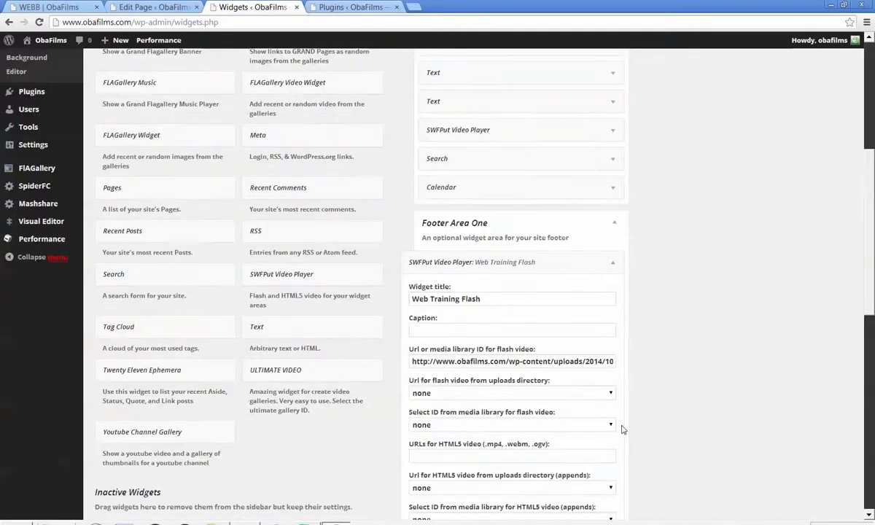
pyautogui.scroll(-3, 619, 428)
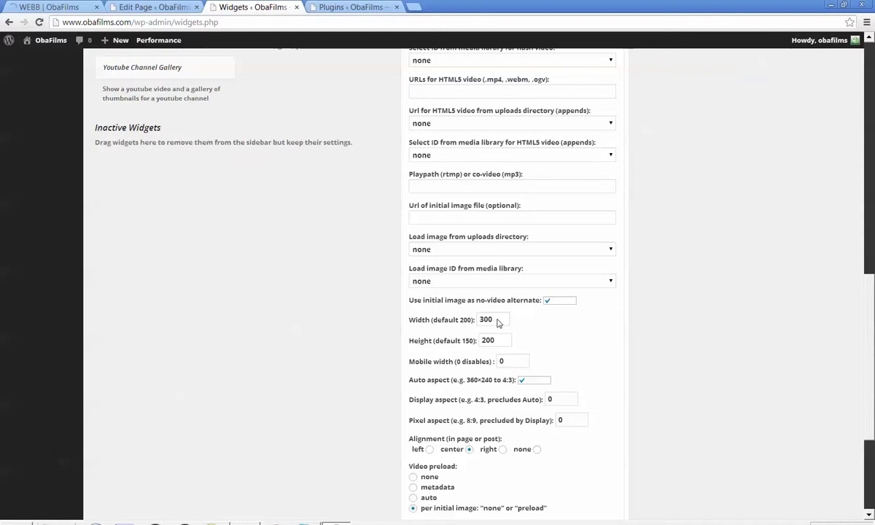
pyautogui.moveTo(503, 321); pyautogui.dragTo(478, 325)
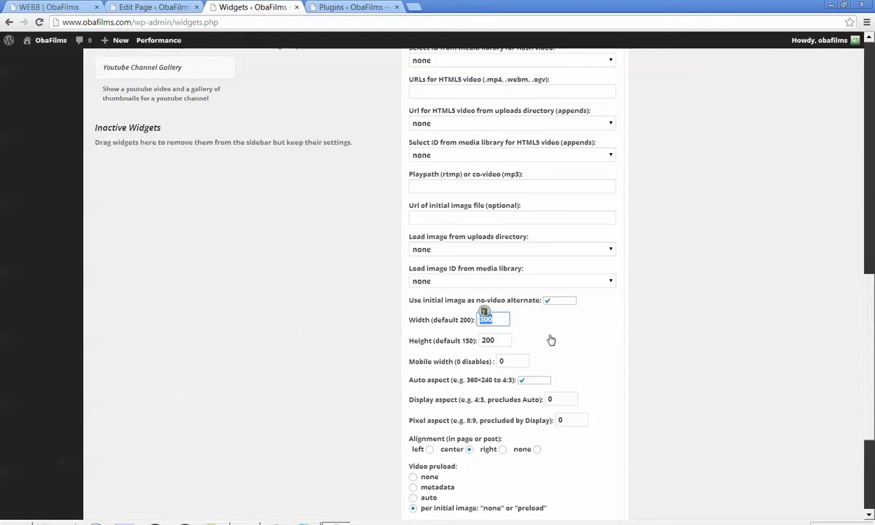
pyautogui.write('700')
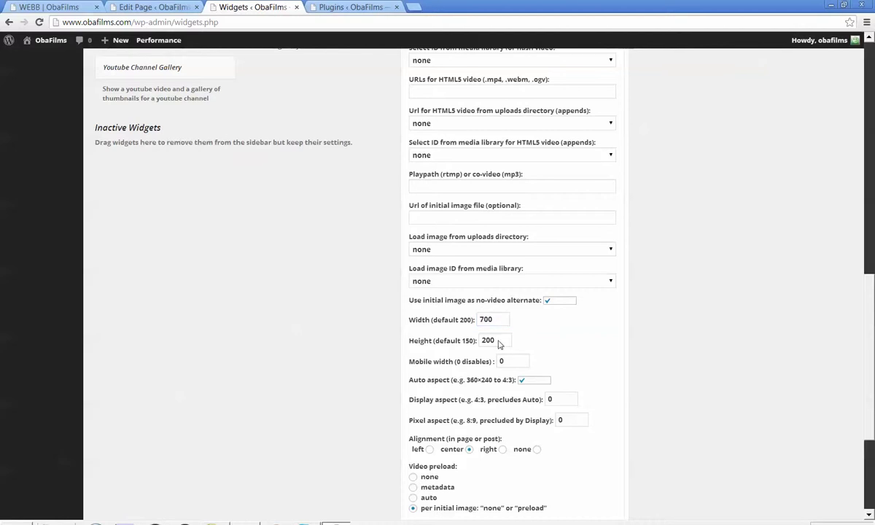
pyautogui.moveTo(498, 340); pyautogui.dragTo(476, 343)
pyautogui.write('500')
pyautogui.scroll(-3, 748, 360)
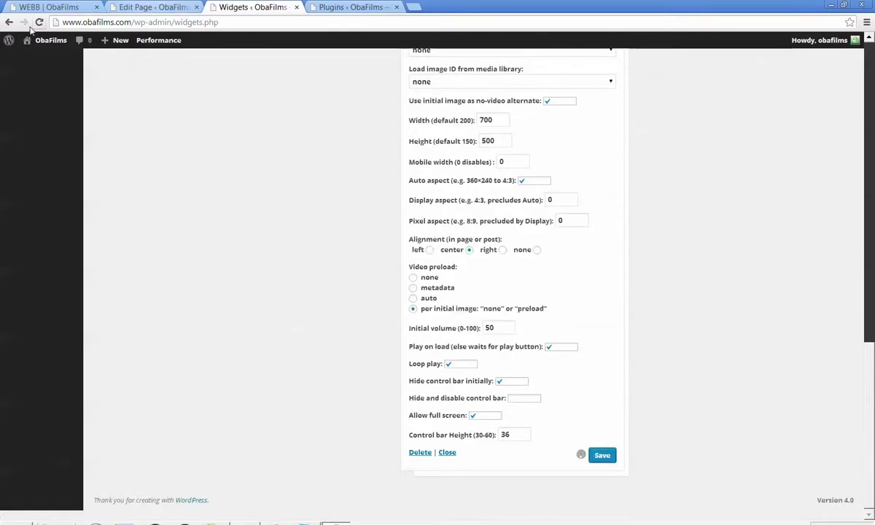
# - Reload the live WEBB page to check the resized footer video, and look over the page's edit screen
pyautogui.click(44, 9)
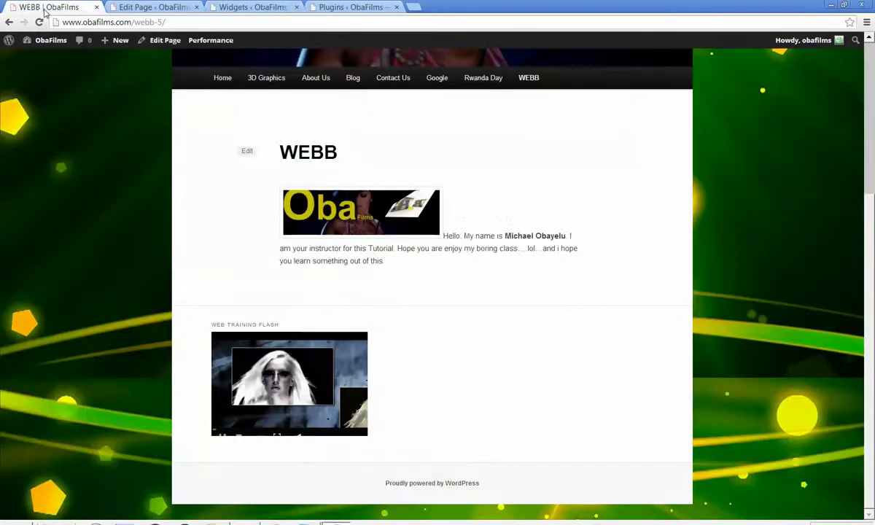
pyautogui.rightClick(718, 270)
pyautogui.click(748, 306)
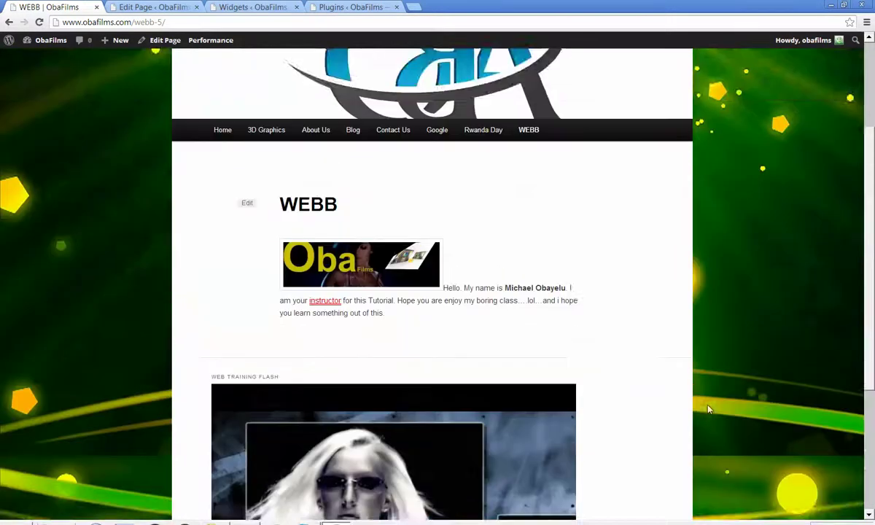
pyautogui.scroll(-3, 707, 409)
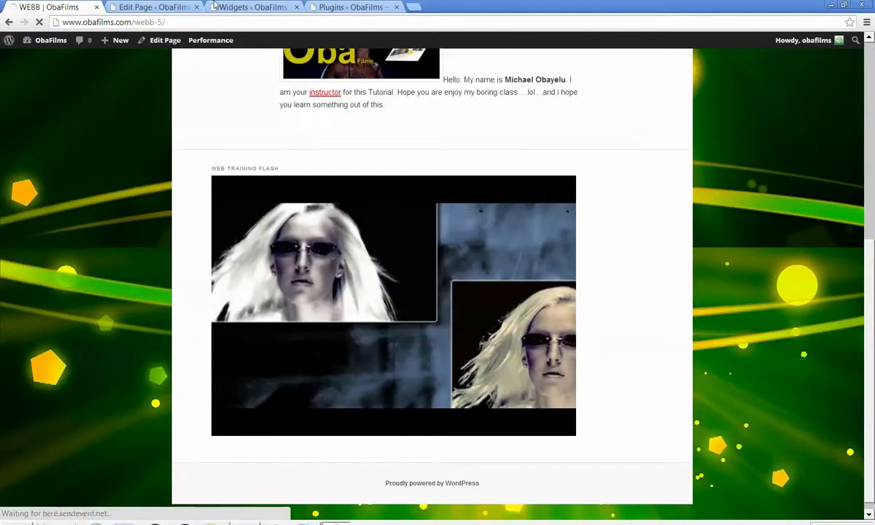
pyautogui.click(164, 8)
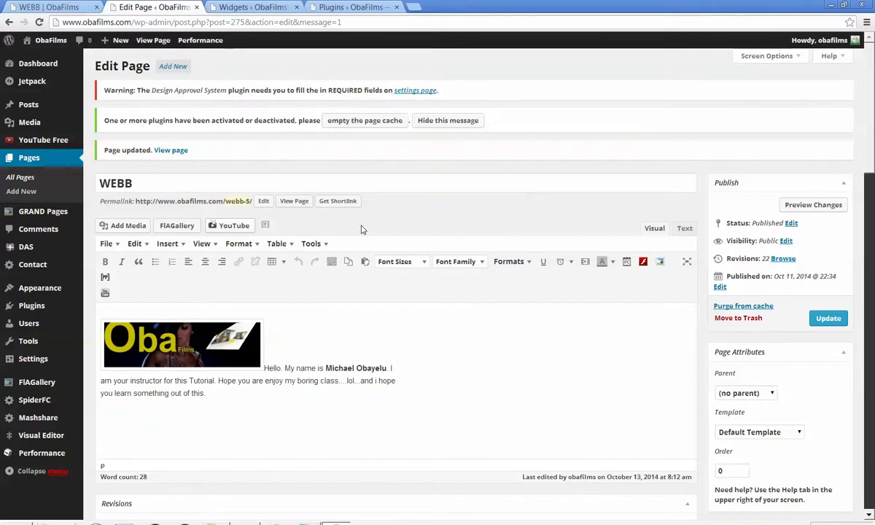
pyautogui.scroll(-5, 362, 226)
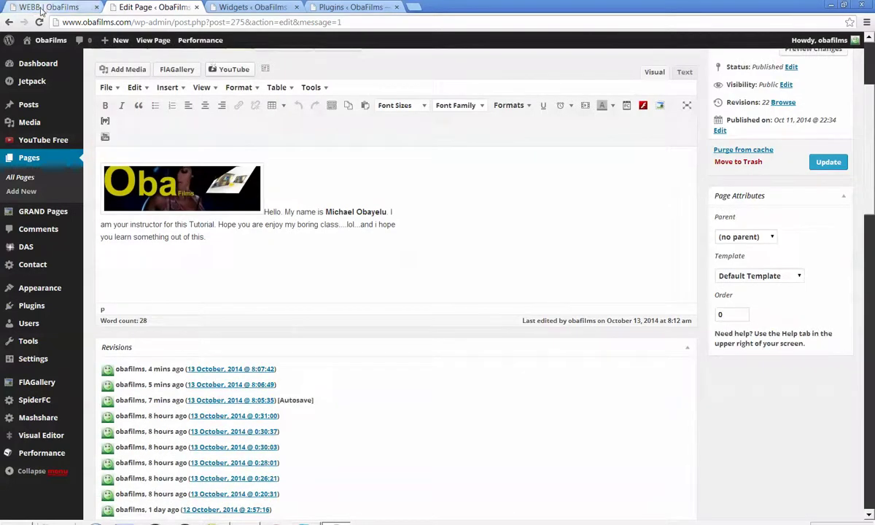
# - View the Web Training Flash video on the live WEBB page in full screen and exit full screen
pyautogui.click(42, 9)
pyautogui.scroll(3, 123, 132)
pyautogui.scroll(-2, 124, 131)
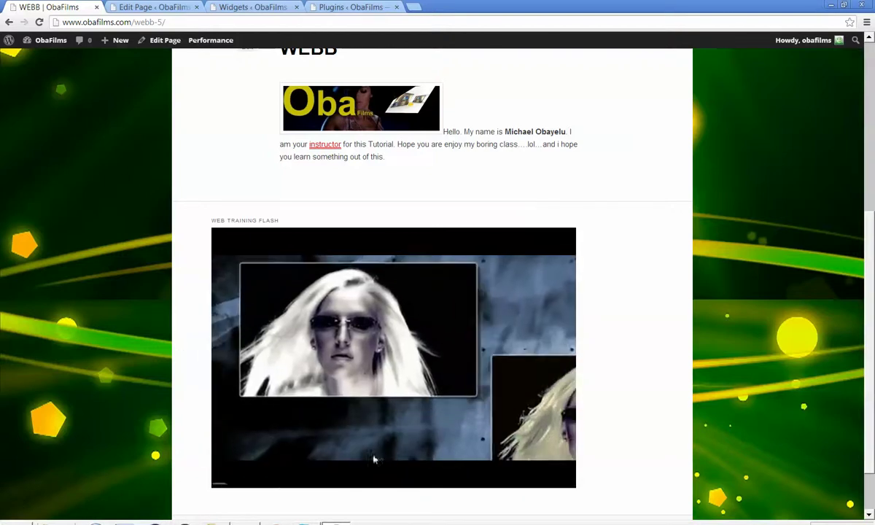
pyautogui.click(279, 479)
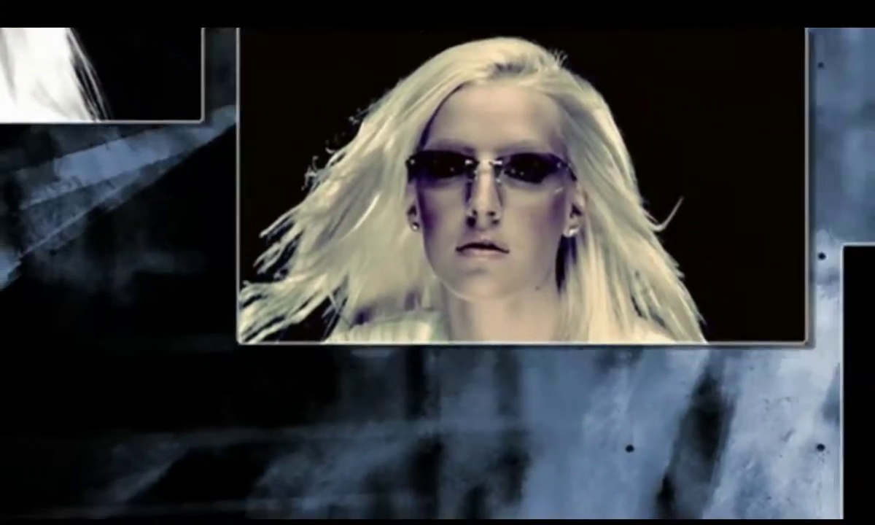
pyautogui.press('Escape')
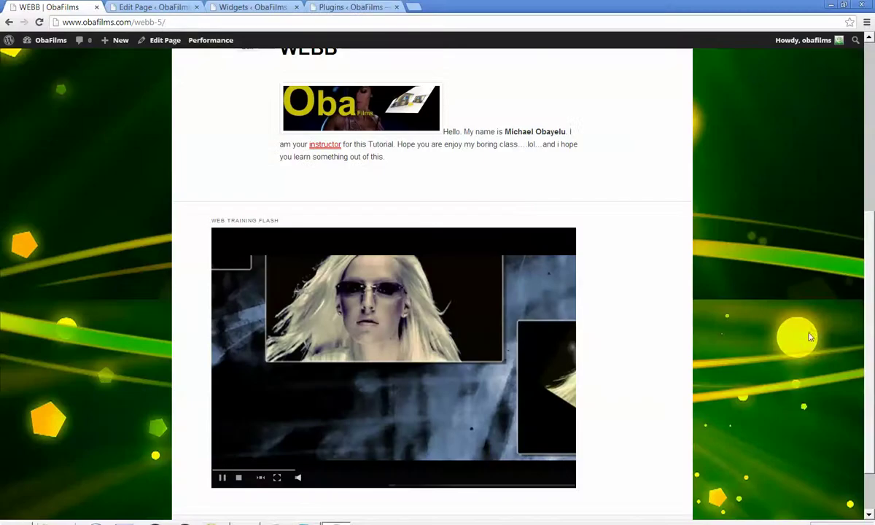